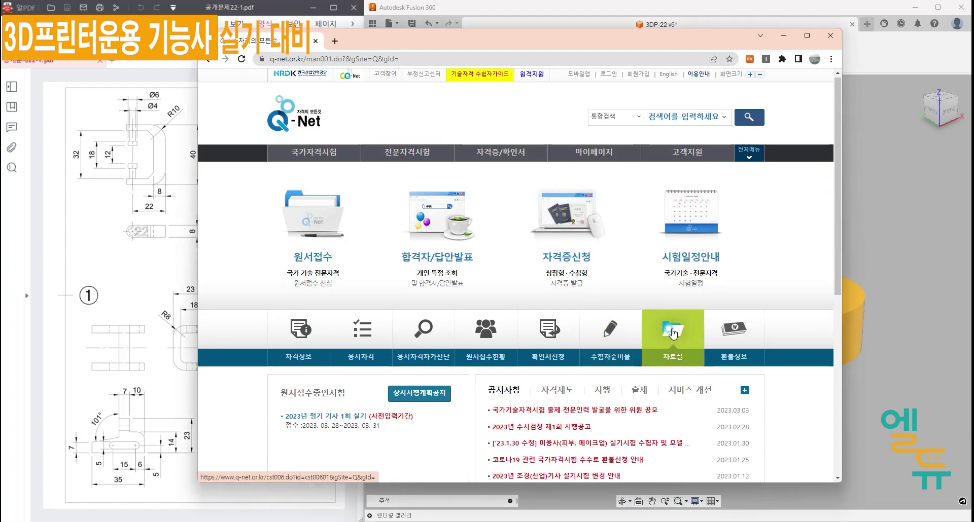
Go to Q-Net's 자료실 공개문제 list and search it for '3D'.
{"action": "left_click", "coordinate": [673, 333]}
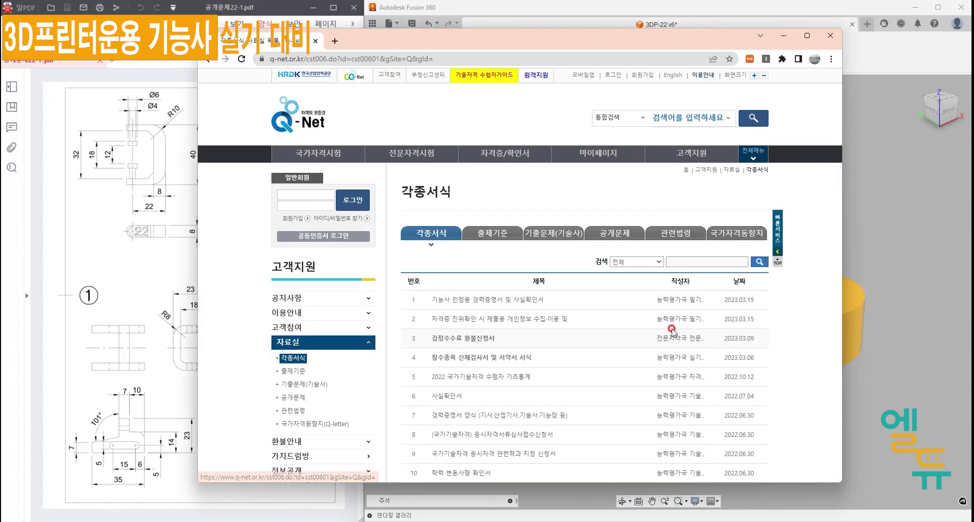
{"action": "left_click", "coordinate": [303, 398]}
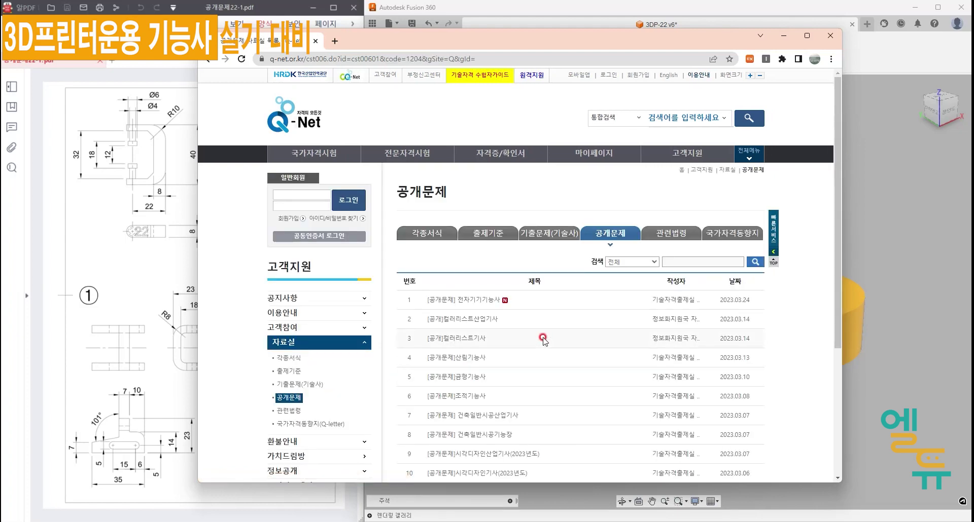
{"action": "left_click", "coordinate": [698, 261]}
{"action": "type", "text": "3D"}
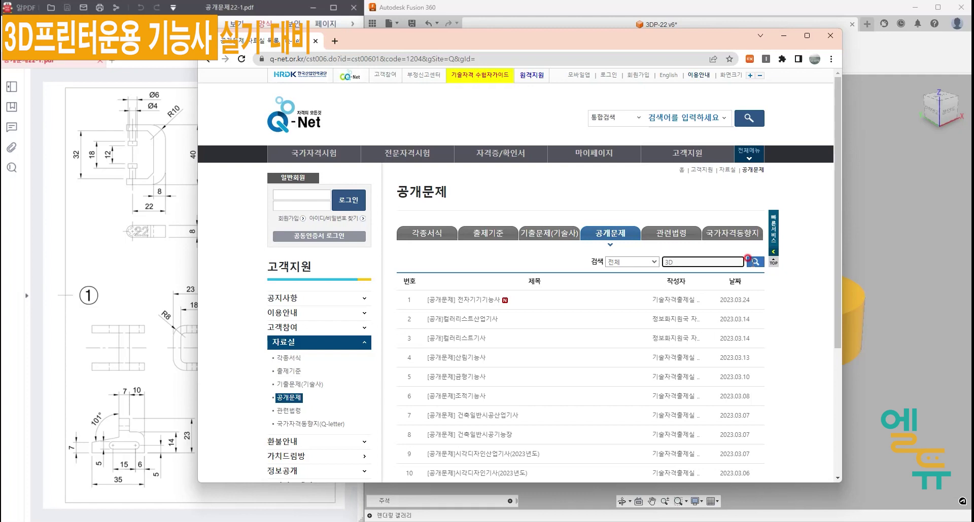
{"action": "left_click", "coordinate": [754, 263]}
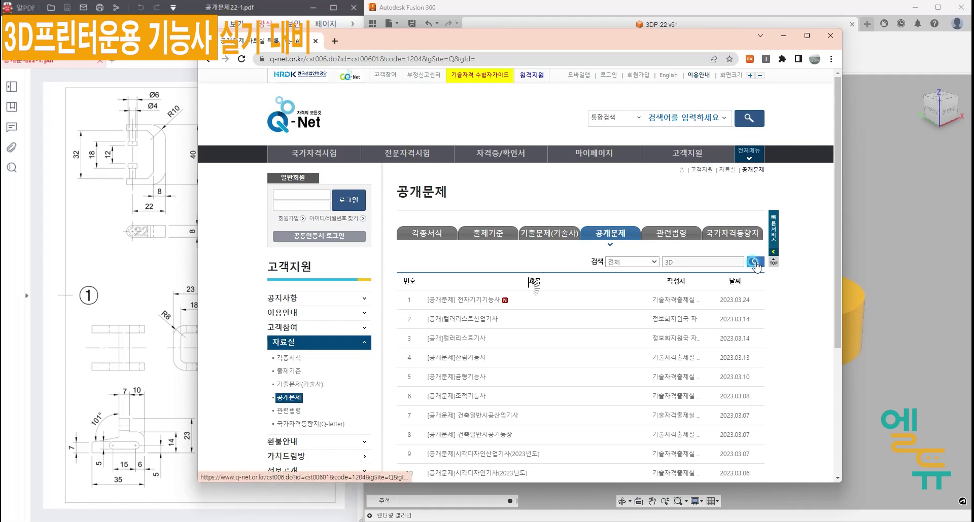
Open the 3D프린터운용기능사 (2023) notice and read its note on removed drawing dimensions.
{"action": "left_click", "coordinate": [493, 317]}
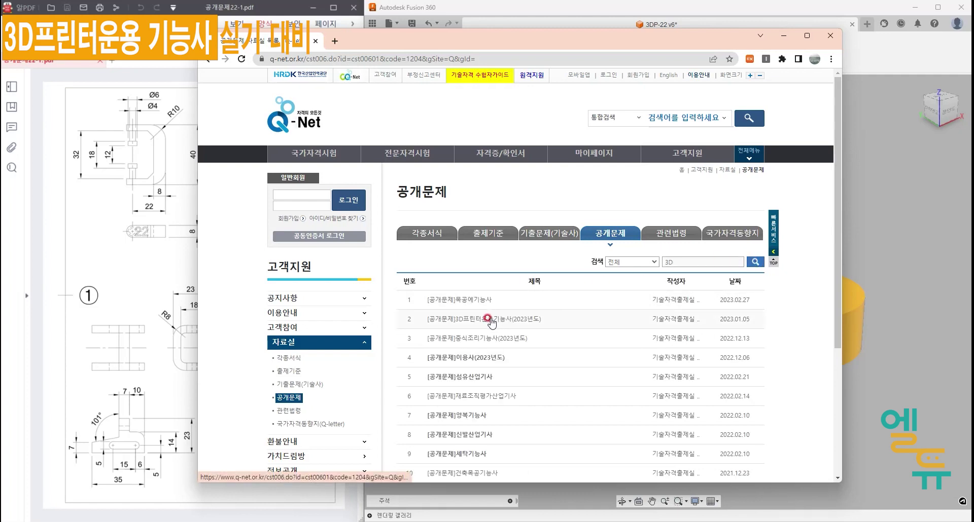
{"action": "left_click", "coordinate": [488, 322]}
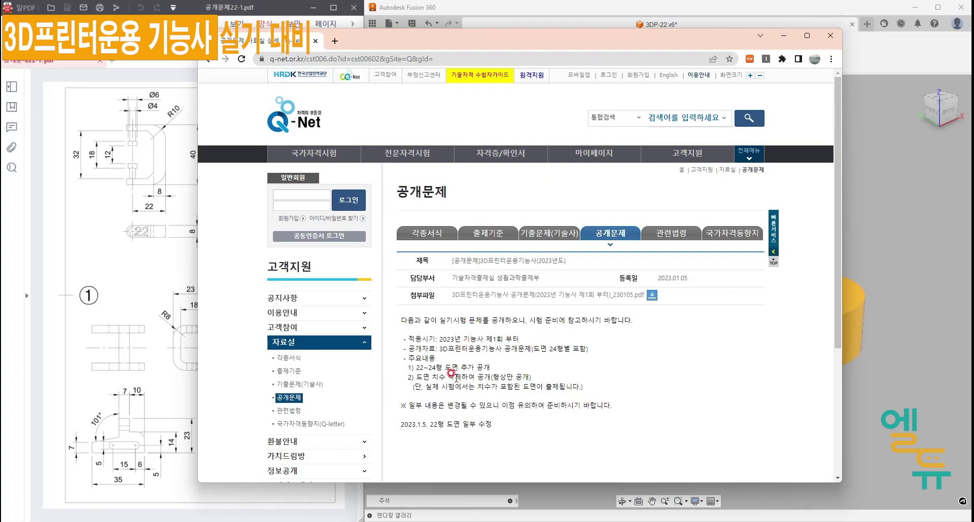
{"action": "left_click_drag", "start_coordinate": [421, 379], "coordinate": [480, 379]}
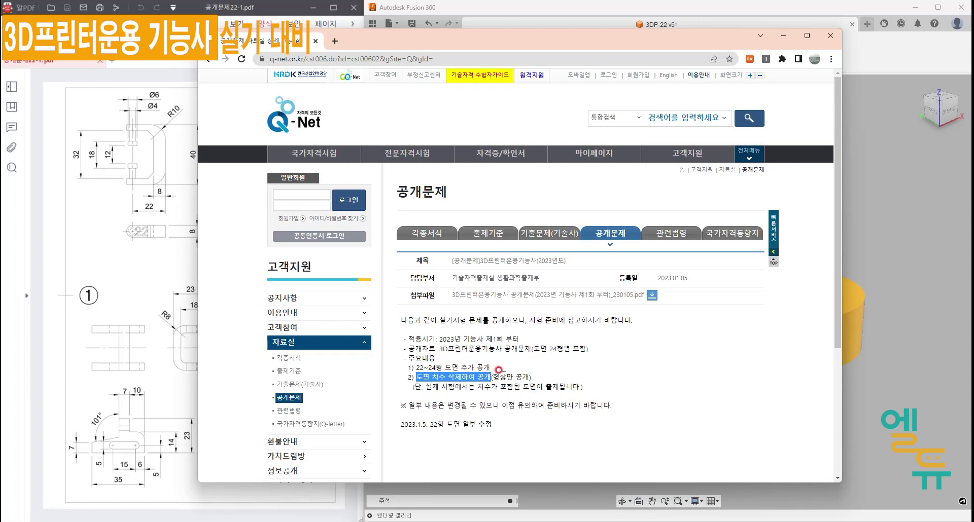
{"action": "left_click", "coordinate": [503, 381]}
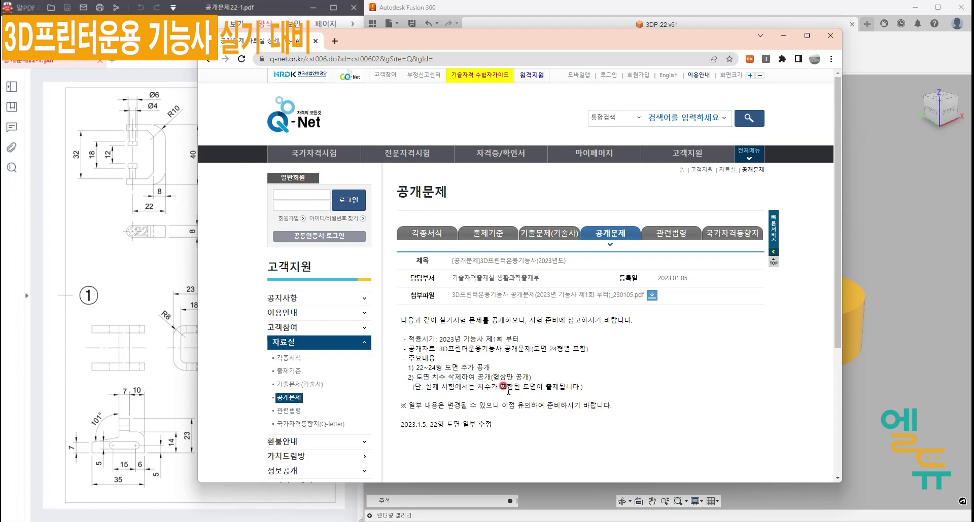
Minimize the browser and orbit the red-and-yellow bracket assembly to a lower, near-front view.
{"action": "left_click", "coordinate": [784, 36]}
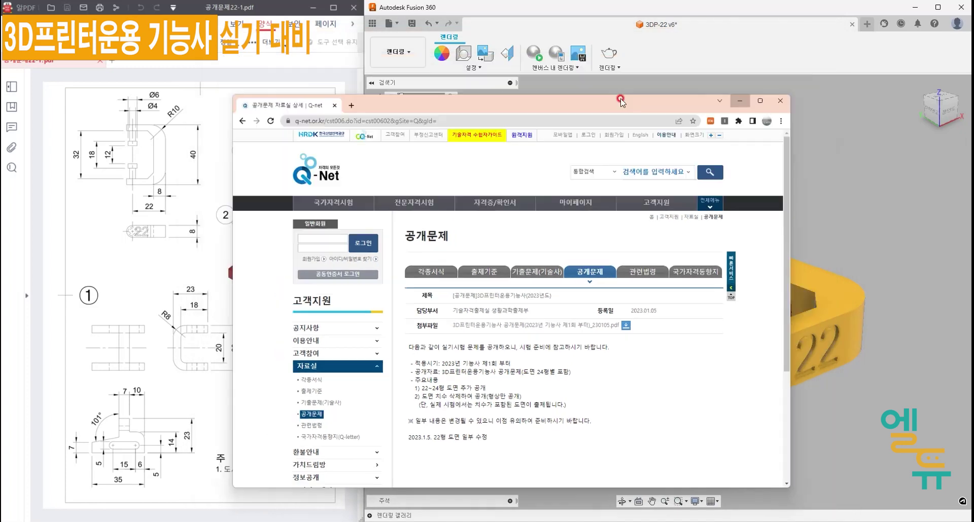
{"action": "middle_click_drag", "start_coordinate": [530, 306], "coordinate": [552, 324], "text": "shift"}
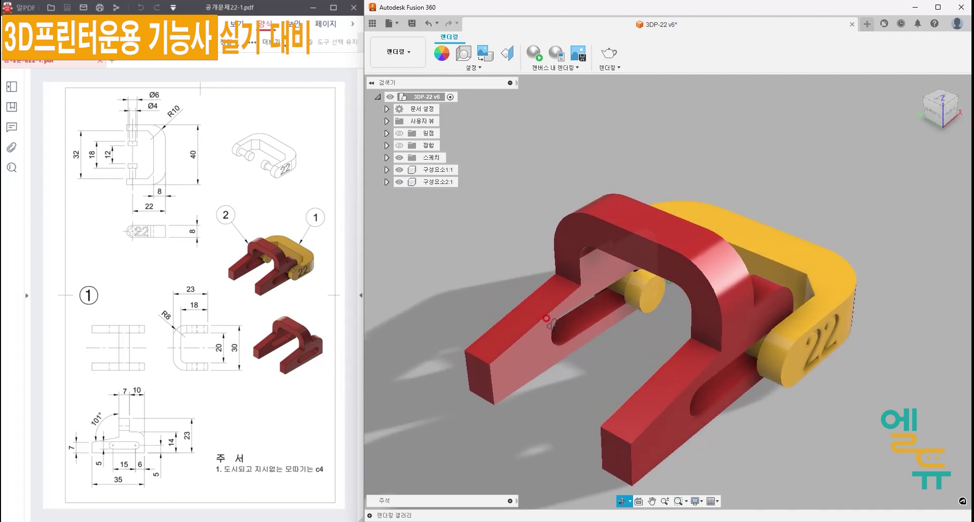
{"action": "middle_click_drag", "start_coordinate": [553, 325], "coordinate": [528, 327], "text": "shift"}
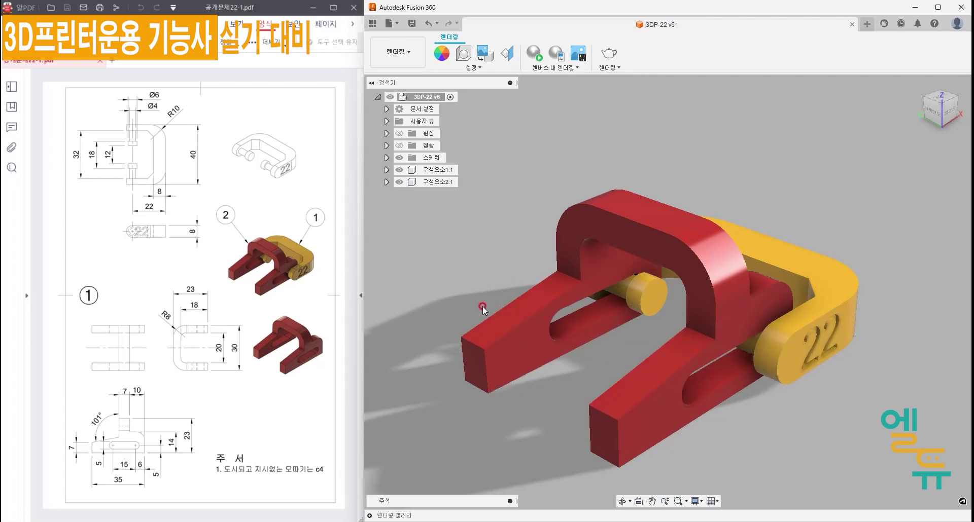
{"action": "mouse_move", "coordinate": [504, 364]}
{"action": "middle_mouse_down", "text": "shift"}
{"action": "mouse_move", "coordinate": [472, 337]}
{"action": "mouse_move", "coordinate": [492, 346]}
{"action": "mouse_move", "coordinate": [482, 369]}
{"action": "mouse_move", "coordinate": [447, 360]}
{"action": "middle_mouse_up", "text": "shift"}
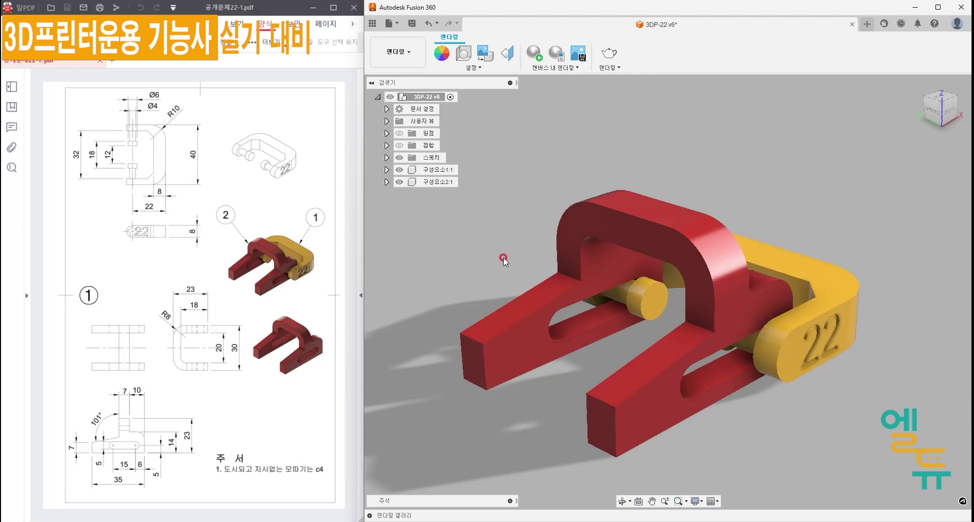
Create a new empty design and bring the exam drawing PDF forward for reference.
{"action": "left_click", "coordinate": [390, 23]}
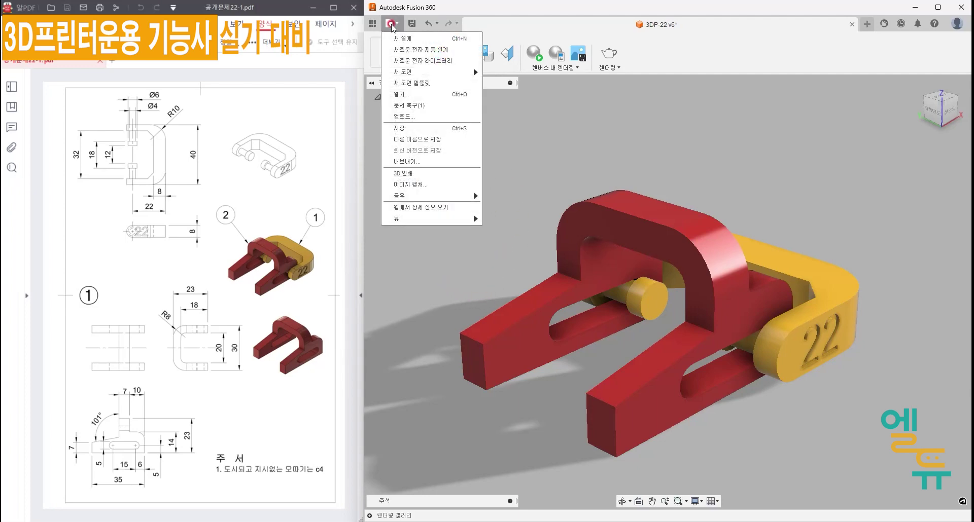
{"action": "left_click", "coordinate": [406, 36]}
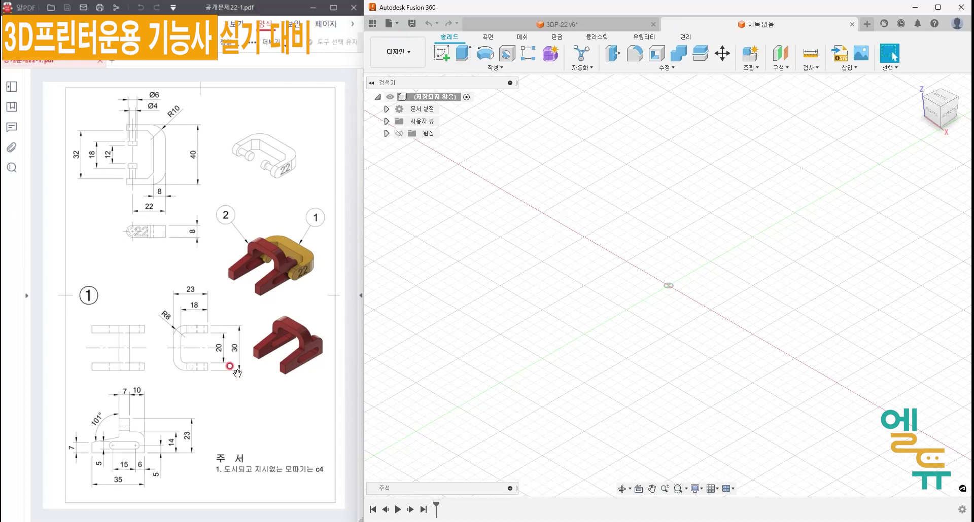
{"action": "left_click", "coordinate": [116, 435]}
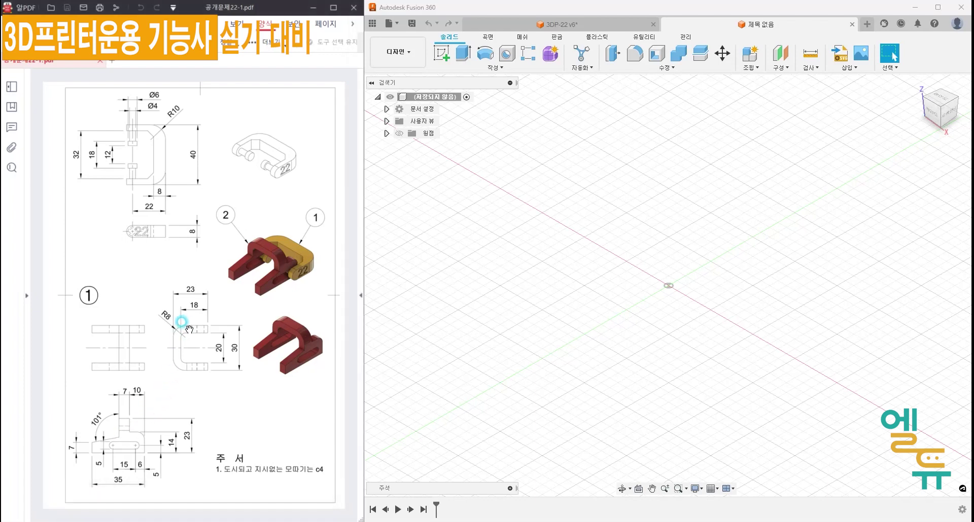
{"action": "mouse_move", "coordinate": [178, 350]}
{"action": "left_mouse_down"}
{"action": "mouse_move", "coordinate": [118, 342]}
{"action": "mouse_move", "coordinate": [137, 407]}
{"action": "mouse_move", "coordinate": [134, 448]}
{"action": "left_mouse_up"}
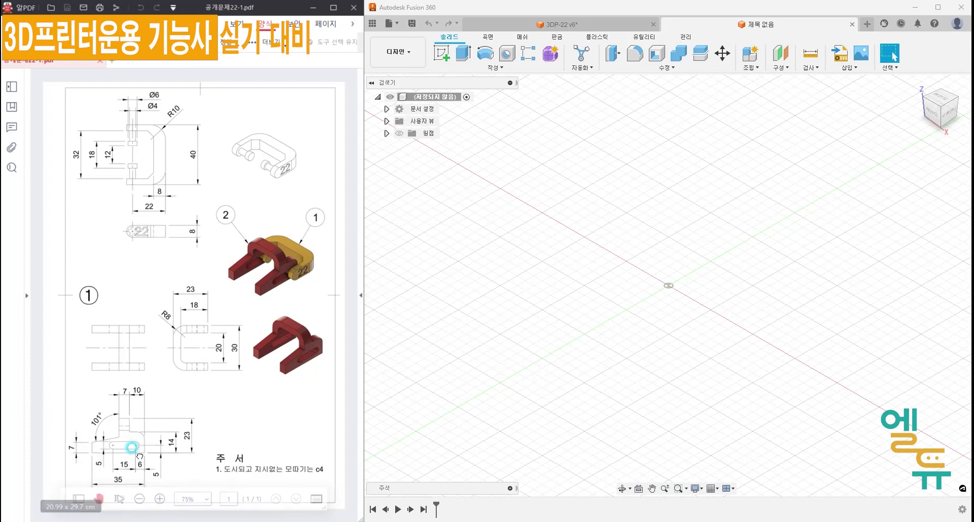
Start a new sketch on the front (XZ) origin plane.
{"action": "left_click", "coordinate": [502, 104]}
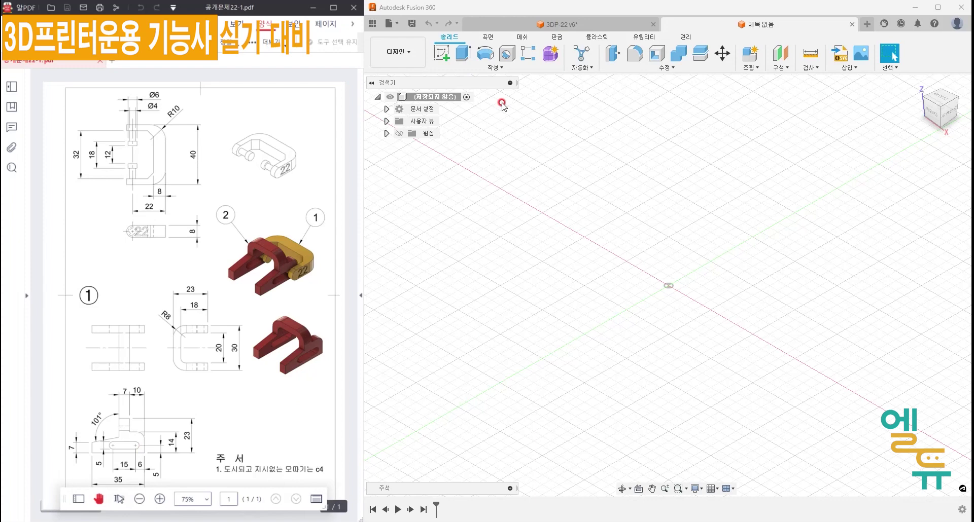
{"action": "left_click", "coordinate": [441, 53]}
{"action": "left_click", "coordinate": [684, 263]}
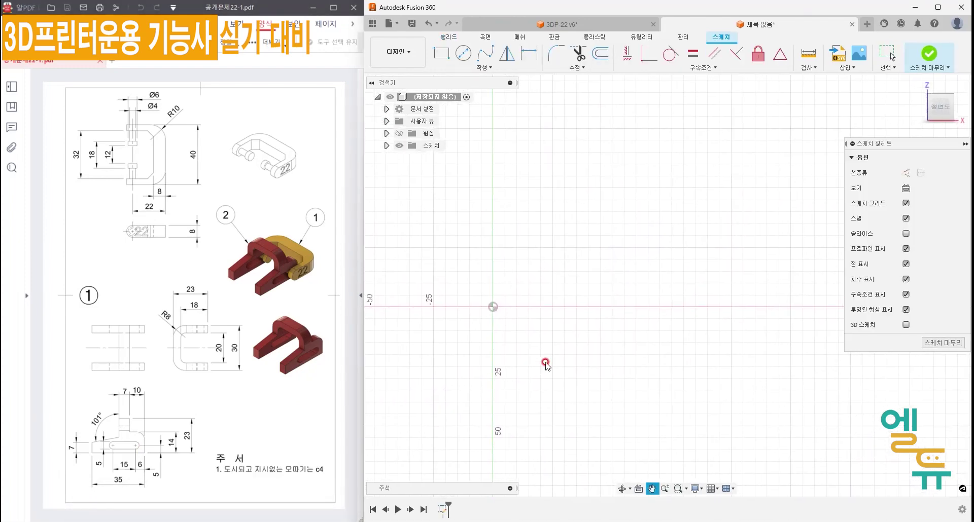
{"action": "mouse_move", "coordinate": [92, 454]}
{"action": "left_mouse_down"}
{"action": "mouse_move", "coordinate": [129, 434]}
{"action": "mouse_move", "coordinate": [93, 453]}
{"action": "left_mouse_up"}
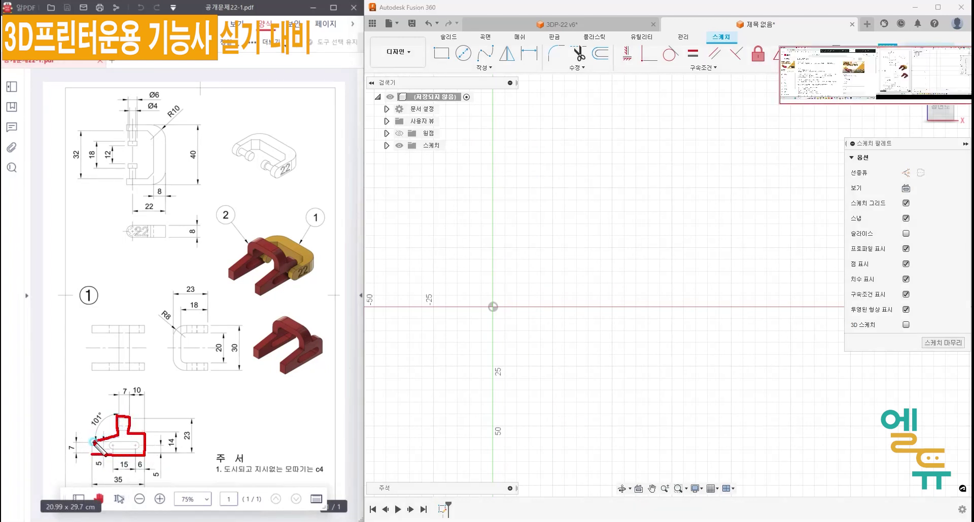
{"action": "key", "text": "Escape"}
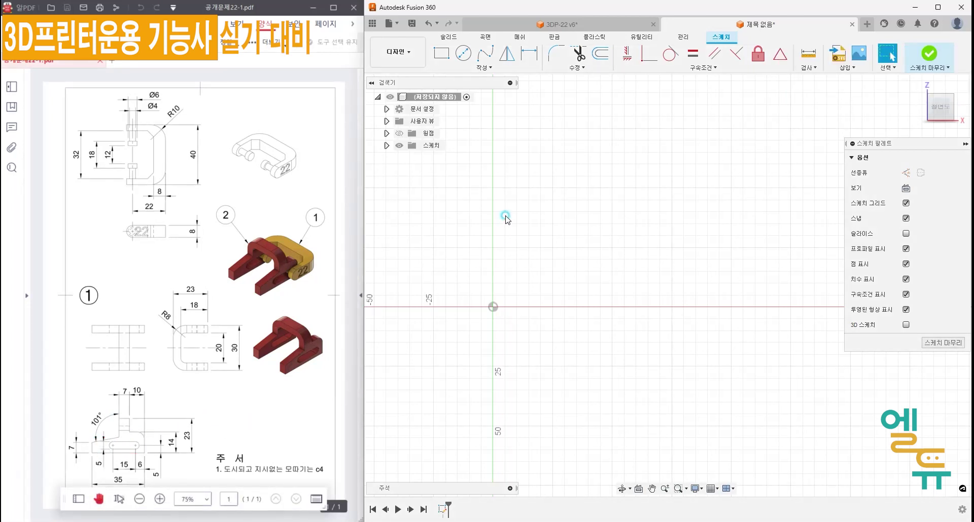
Draw a 35 × 23 mm rectangle with its corner at the origin.
{"action": "left_click", "coordinate": [441, 53]}
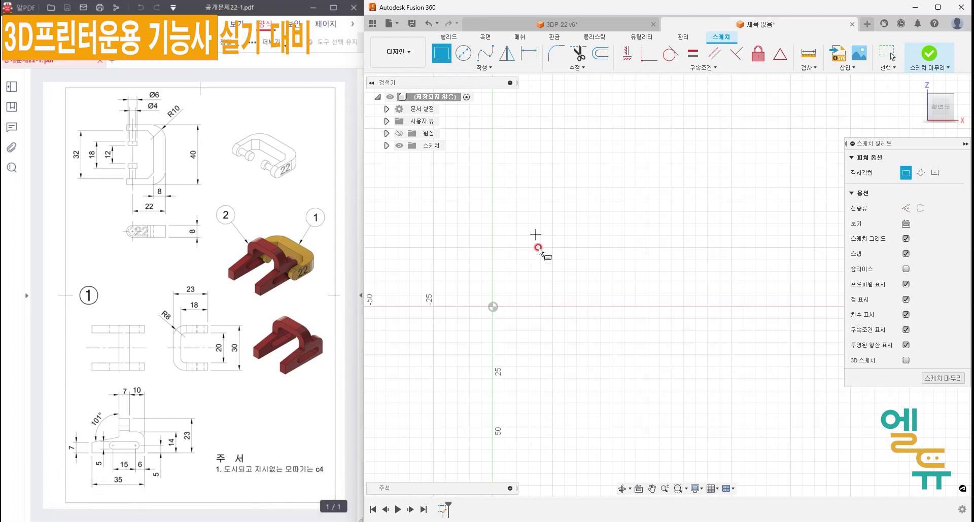
{"action": "left_click", "coordinate": [493, 307]}
{"action": "type", "text": "35"}
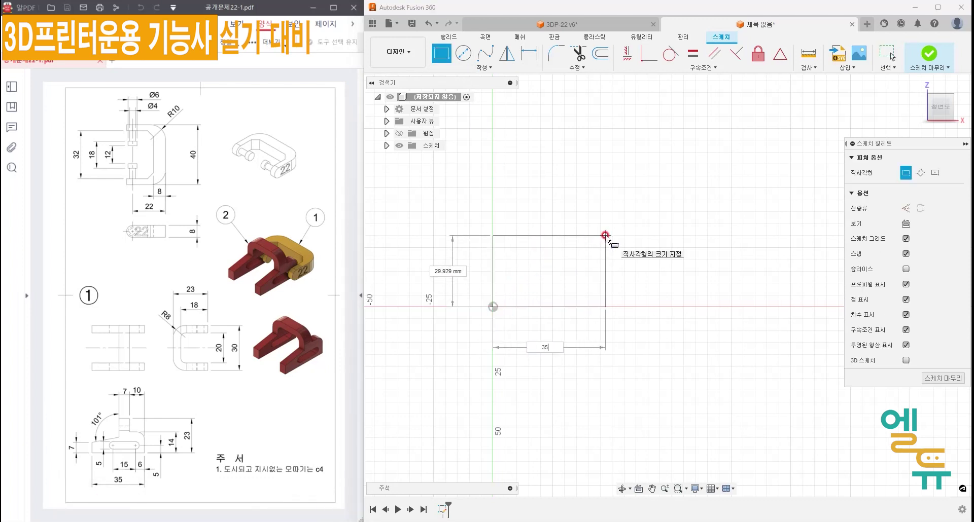
{"action": "key", "text": "Tab"}
{"action": "type", "text": "23"}
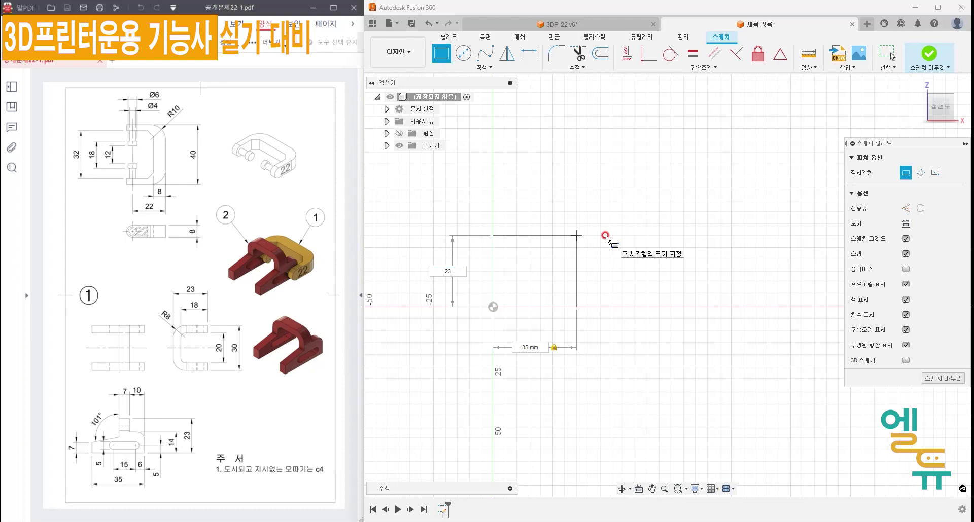
{"action": "key", "text": "Return"}
{"action": "scroll", "coordinate": [527, 297], "scroll_direction": "up", "scroll_amount": 5}
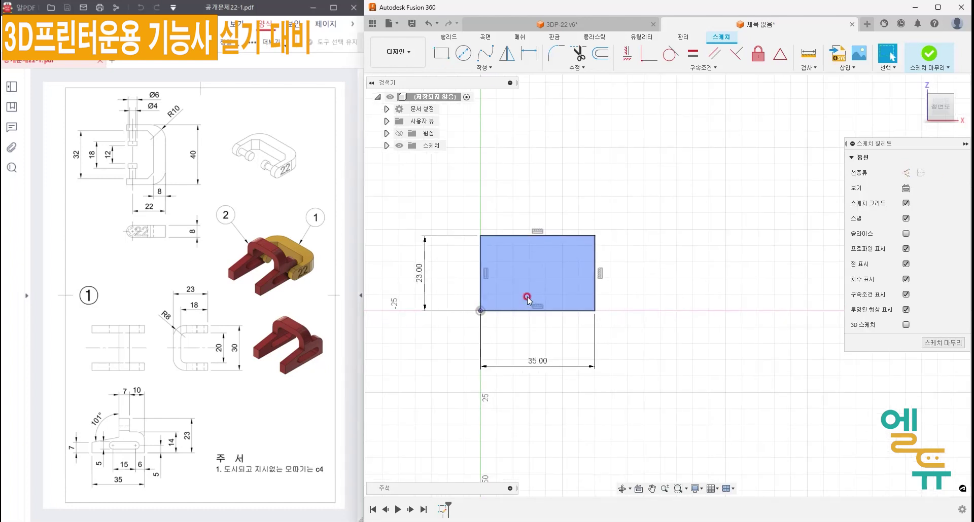
{"action": "middle_click_drag", "start_coordinate": [537, 290], "coordinate": [561, 287]}
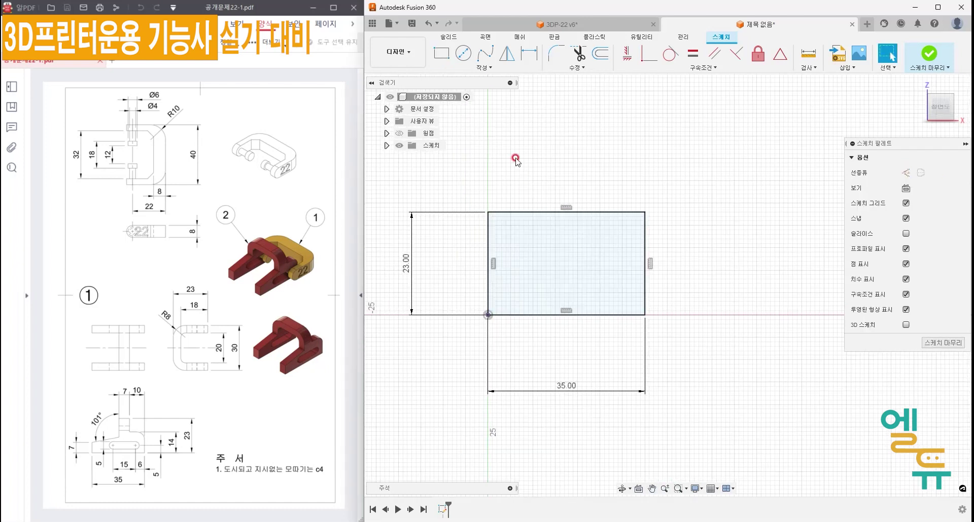
Draw a connected stepped line path inside the rectangle, from its left edge to its right edge.
{"action": "left_click", "coordinate": [484, 68]}
{"action": "left_click", "coordinate": [461, 76]}
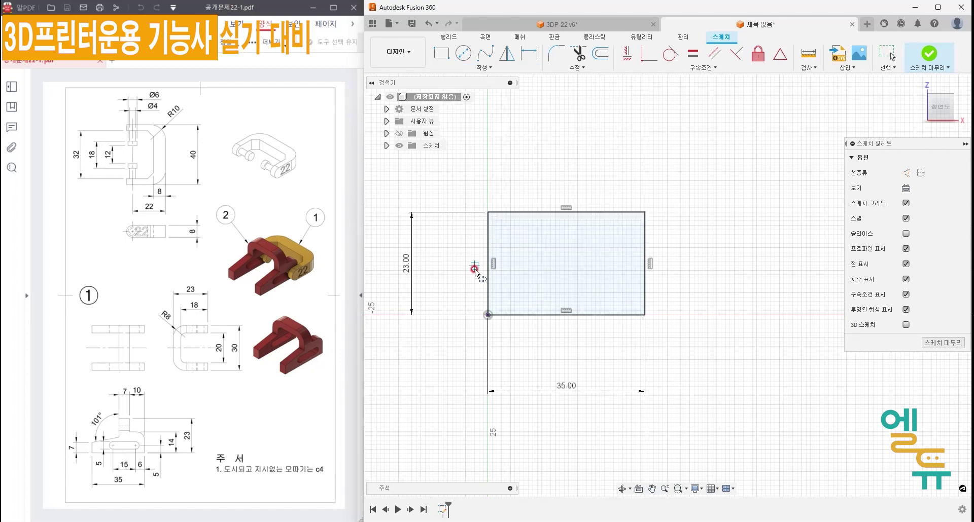
{"action": "left_click", "coordinate": [488, 284]}
{"action": "left_click", "coordinate": [549, 263]}
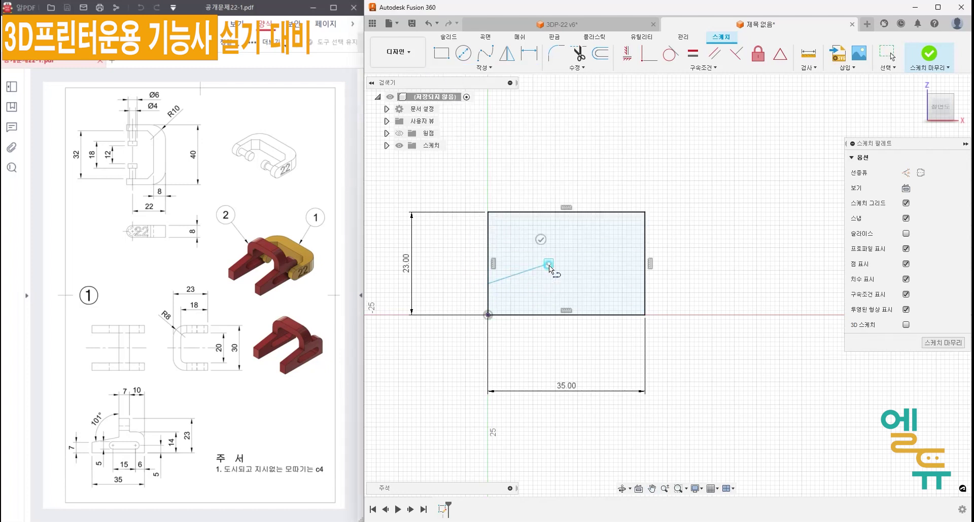
{"action": "left_click_drag", "start_coordinate": [549, 264], "coordinate": [550, 216]}
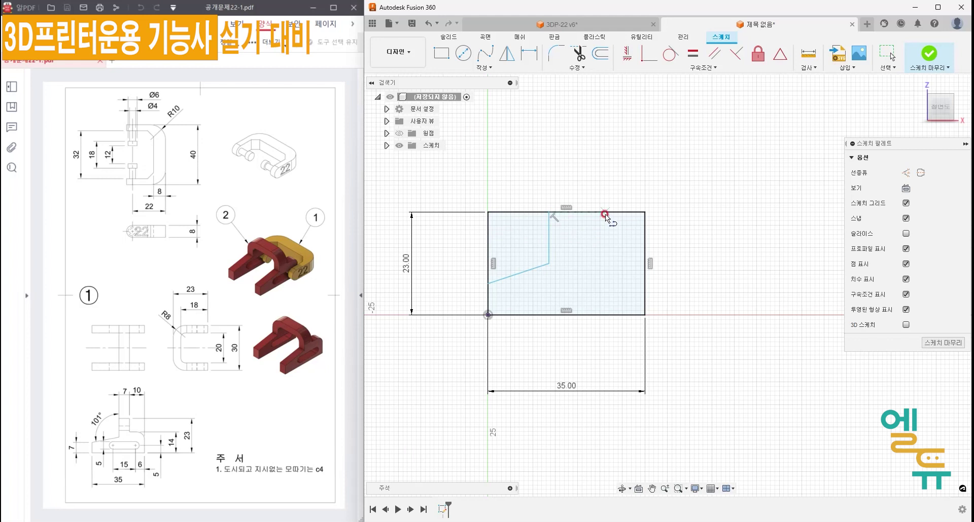
{"action": "left_click", "coordinate": [604, 267]}
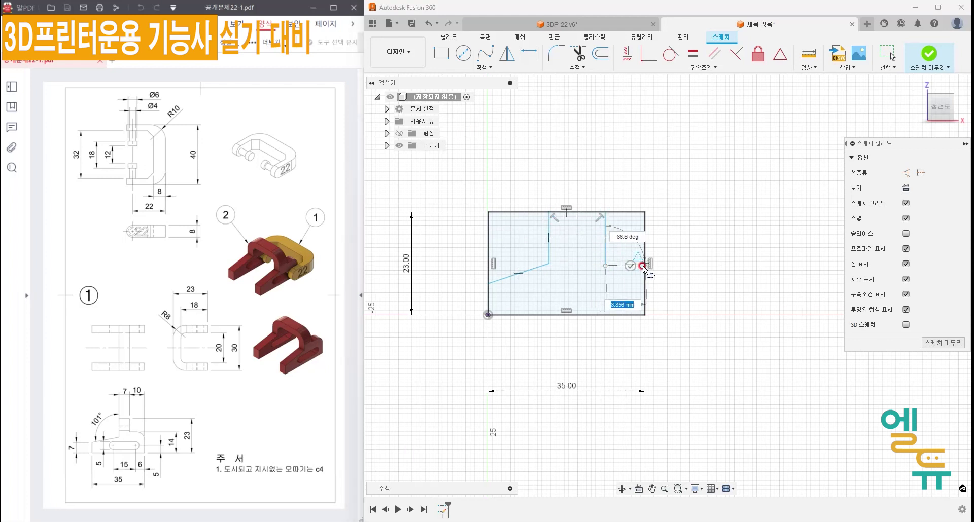
{"action": "left_click", "coordinate": [643, 266]}
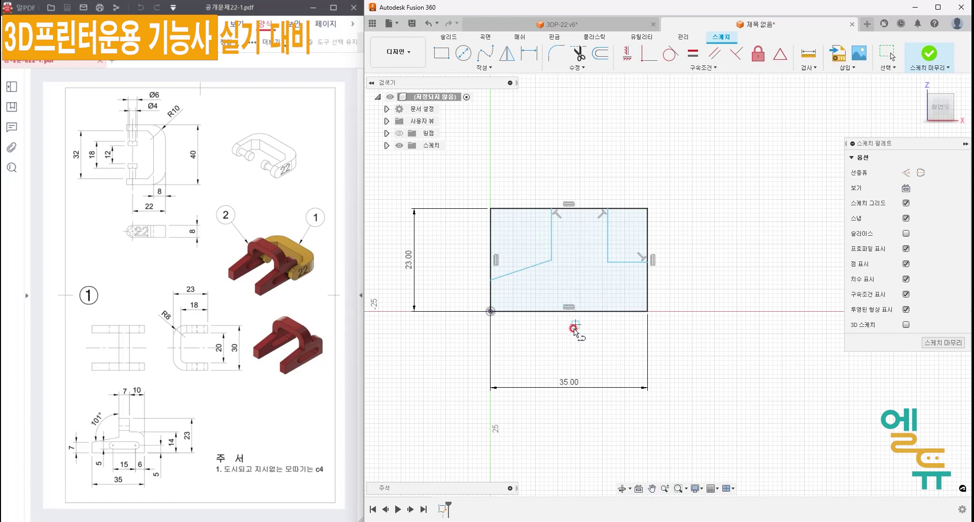
{"action": "scroll", "coordinate": [578, 330], "scroll_direction": "up", "scroll_amount": 1}
{"action": "middle_click_drag", "start_coordinate": [552, 327], "coordinate": [577, 327]}
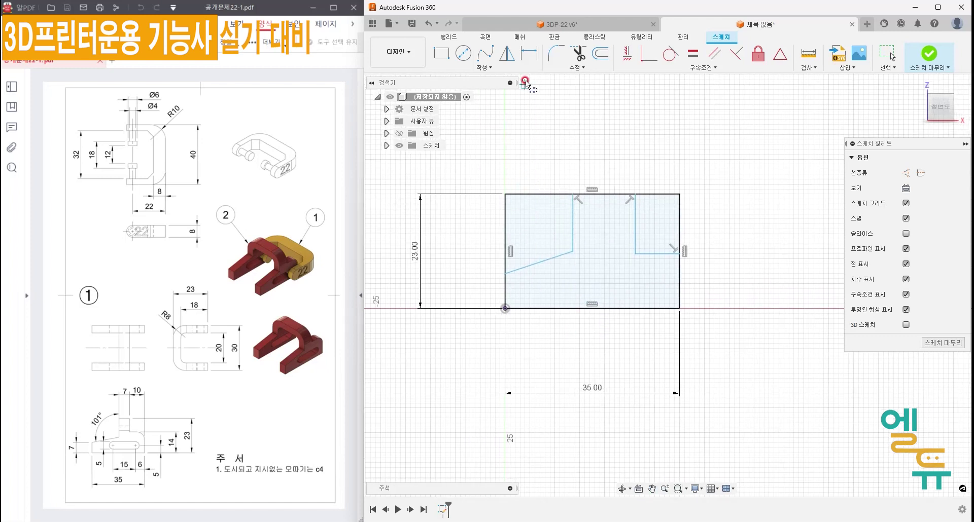
Dimension the profile's step height at 14 mm and notch width at 10 mm.
{"action": "left_click", "coordinate": [529, 52]}
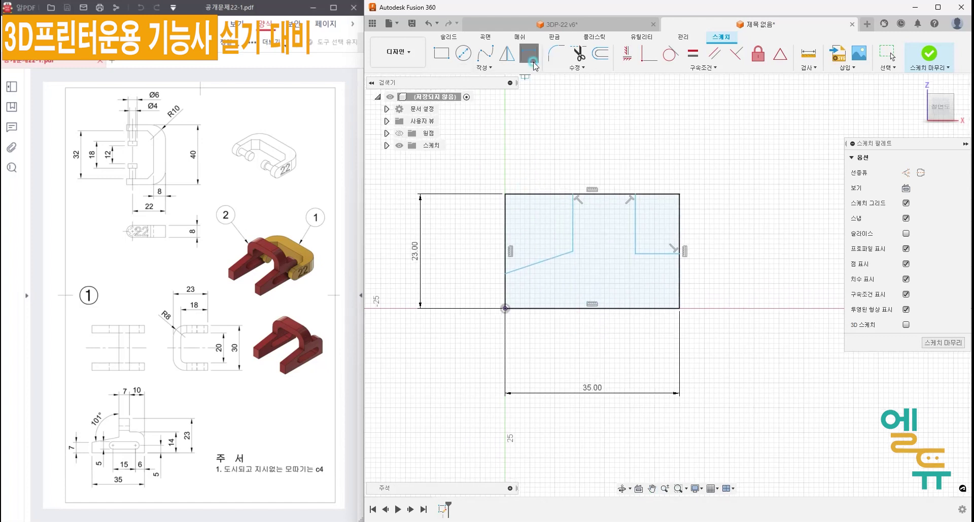
{"action": "left_click", "coordinate": [655, 308]}
{"action": "left_click", "coordinate": [660, 255]}
{"action": "left_click", "coordinate": [714, 292]}
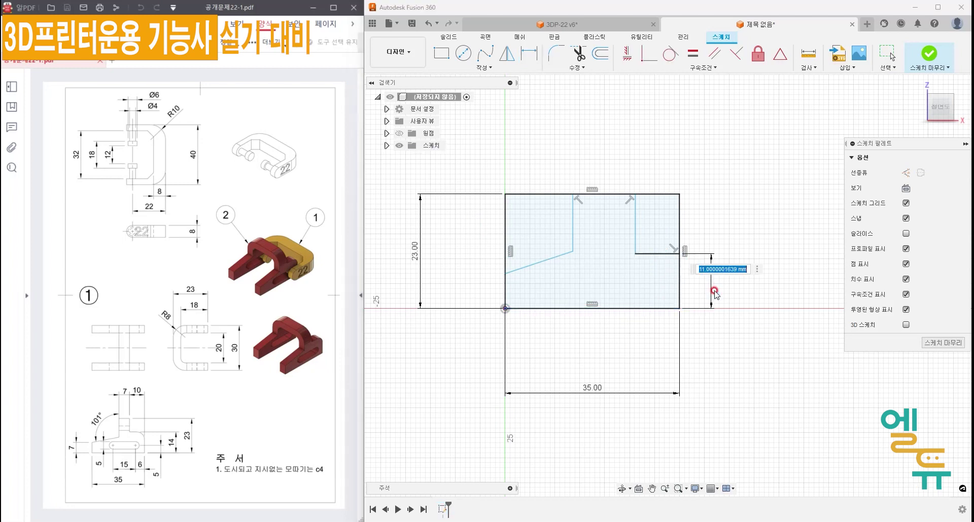
{"action": "type", "text": "14"}
{"action": "key", "text": "Return"}
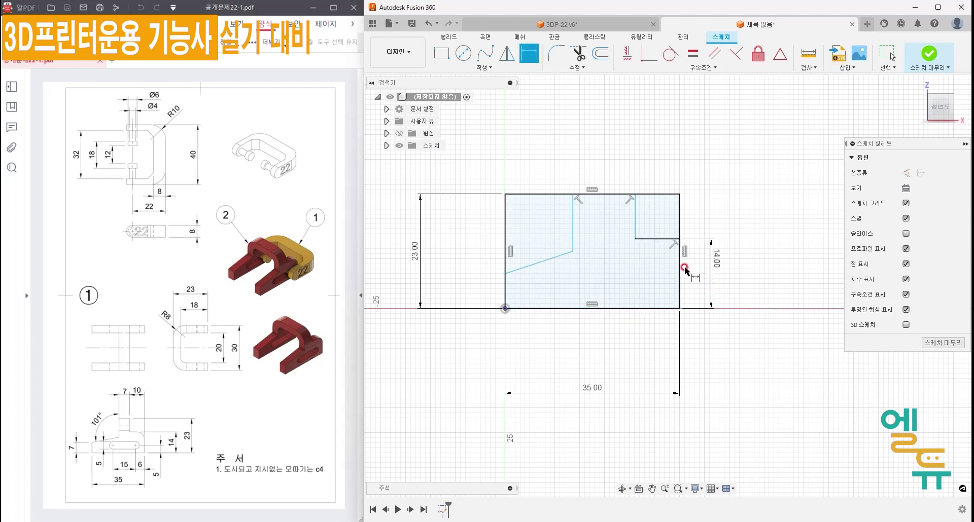
{"action": "left_click", "coordinate": [653, 238]}
{"action": "left_click", "coordinate": [662, 167]}
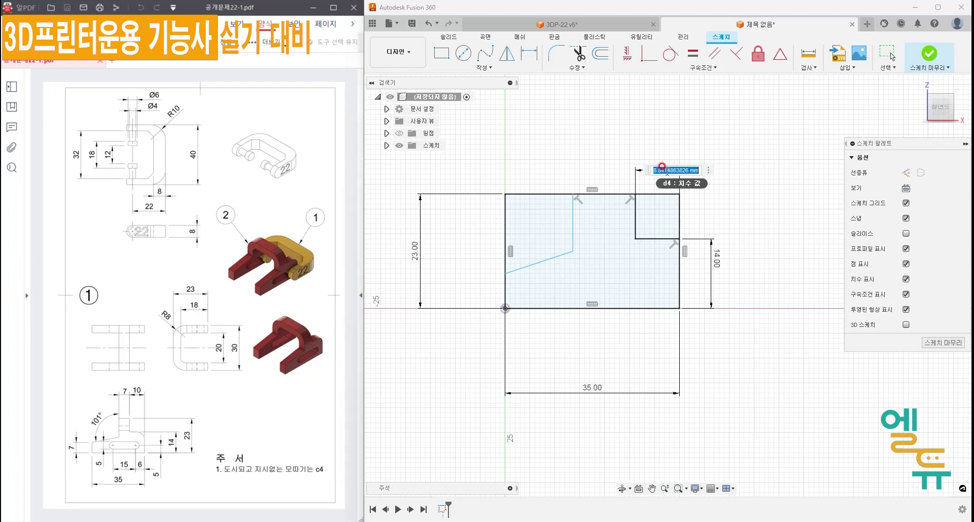
{"action": "type", "text": "10"}
{"action": "key", "text": "Return"}
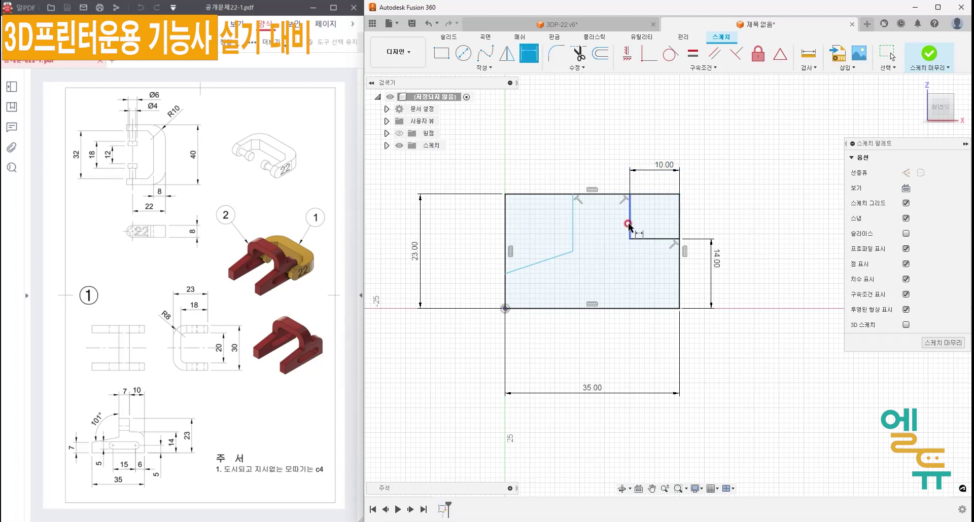
Dimension the left step width at 7 mm and the left edge height at 7 mm.
{"action": "left_click", "coordinate": [630, 223]}
{"action": "left_click", "coordinate": [573, 219]}
{"action": "left_click", "coordinate": [591, 159]}
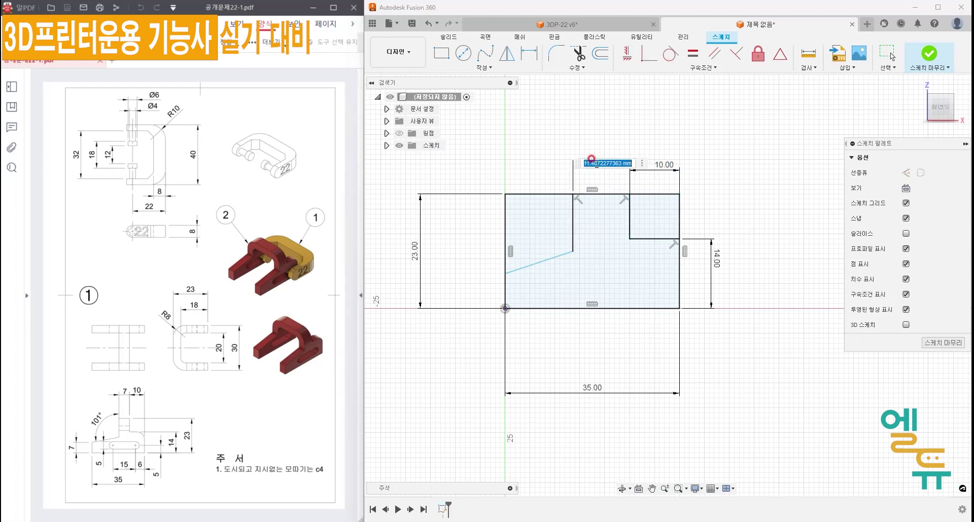
{"action": "type", "text": "7"}
{"action": "key", "text": "Return"}
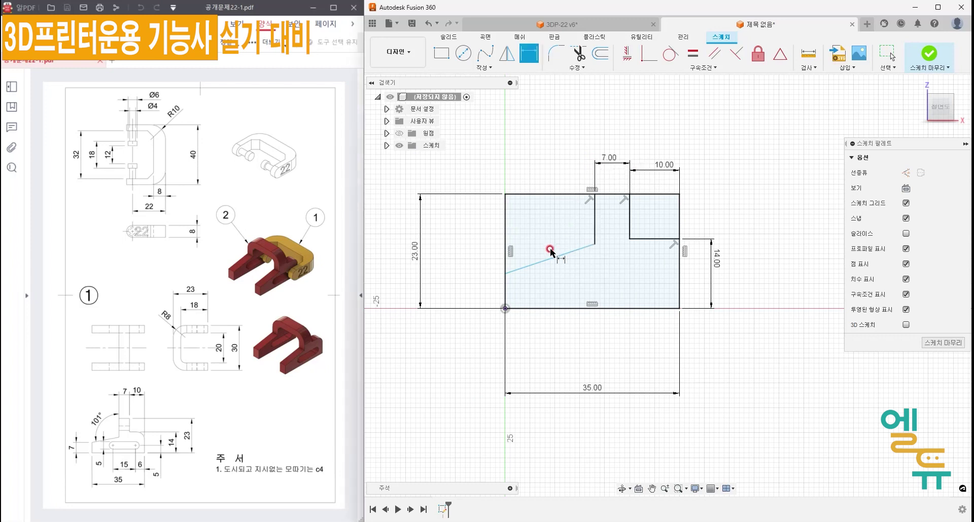
{"action": "left_click", "coordinate": [506, 279]}
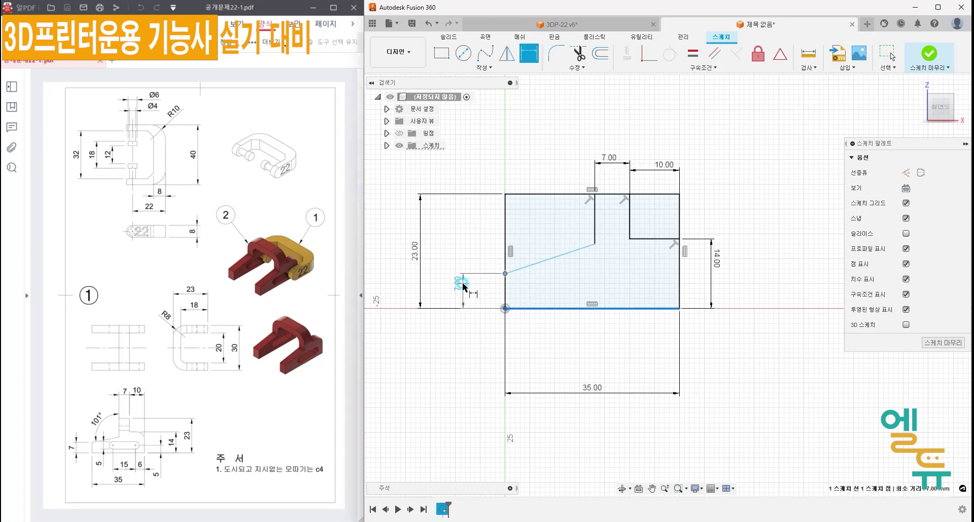
{"action": "left_click", "coordinate": [457, 281]}
{"action": "type", "text": "7"}
{"action": "key", "text": "Return"}
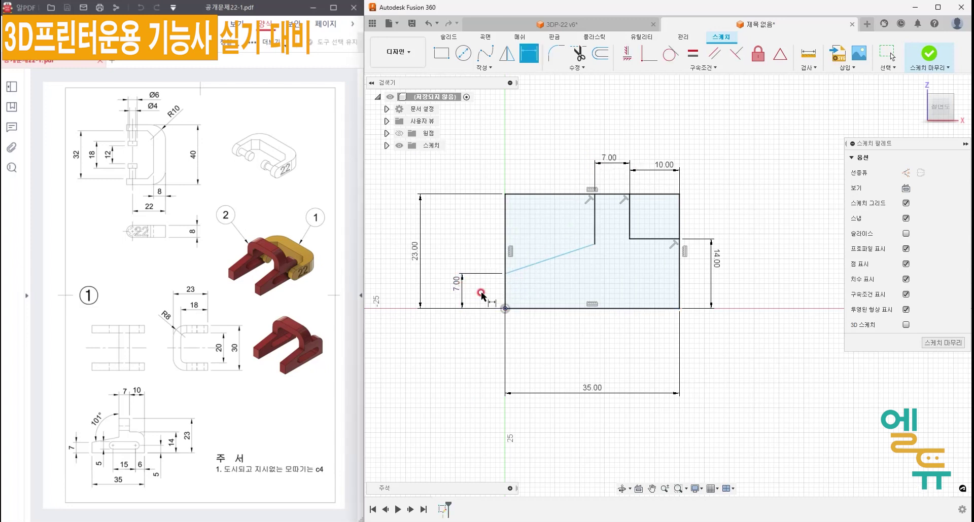
Set a 101° angle between the sloped and vertical lines, then finish the sketch.
{"action": "left_click", "coordinate": [573, 251]}
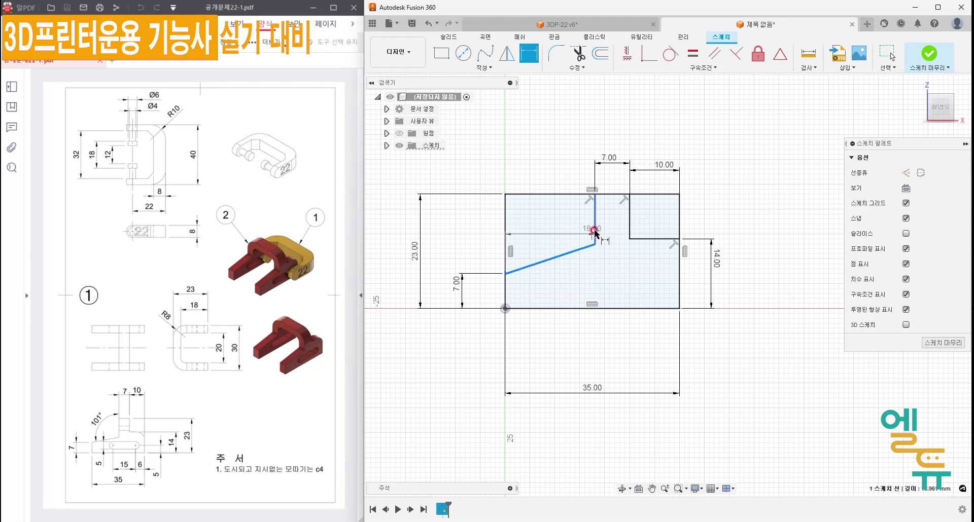
{"action": "left_click", "coordinate": [592, 232]}
{"action": "left_click", "coordinate": [560, 227]}
{"action": "type", "text": "101"}
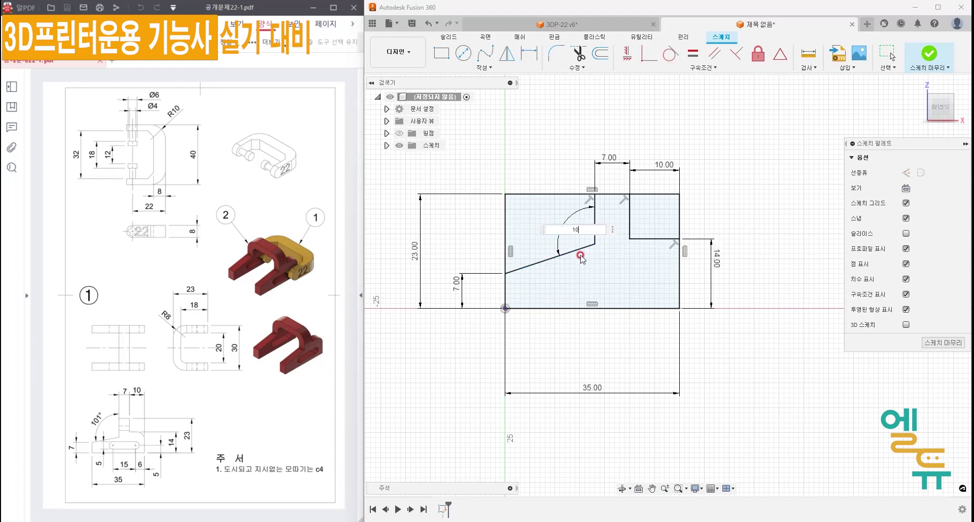
{"action": "key", "text": "Return"}
{"action": "scroll", "coordinate": [615, 271], "scroll_direction": "up", "scroll_amount": 1}
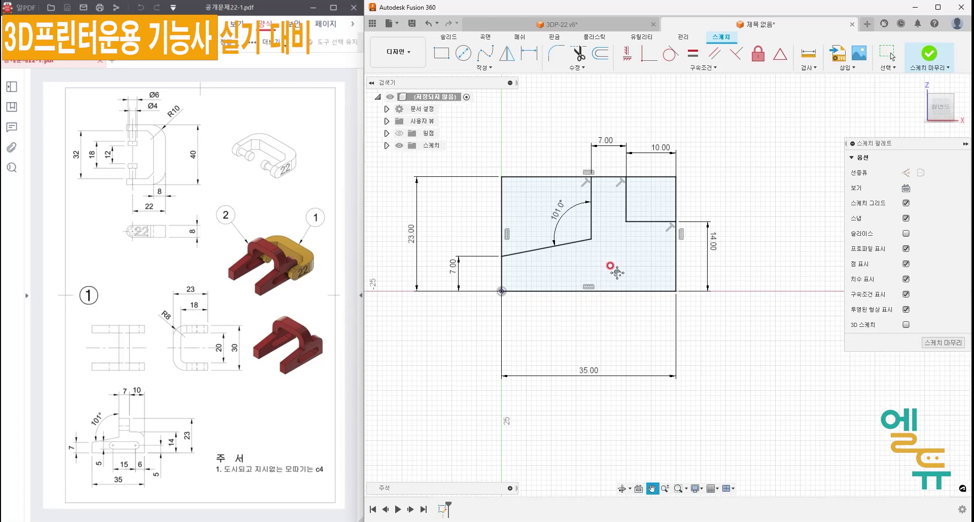
{"action": "scroll", "coordinate": [620, 272], "scroll_direction": "up", "scroll_amount": 1}
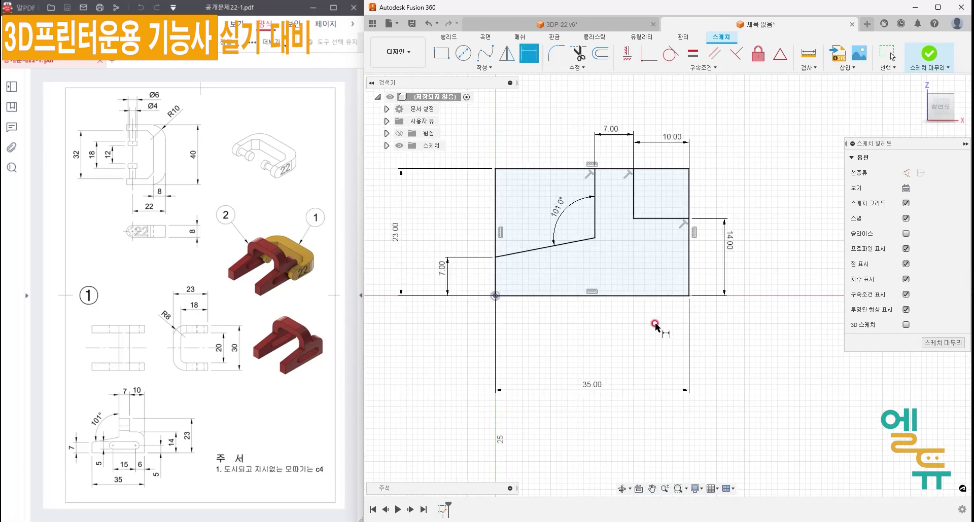
{"action": "mouse_move", "coordinate": [503, 198]}
{"action": "left_mouse_down"}
{"action": "mouse_move", "coordinate": [475, 213]}
{"action": "mouse_move", "coordinate": [503, 215]}
{"action": "left_mouse_up"}
{"action": "mouse_move", "coordinate": [677, 160]}
{"action": "left_mouse_down"}
{"action": "mouse_move", "coordinate": [649, 184]}
{"action": "mouse_move", "coordinate": [666, 182]}
{"action": "mouse_move", "coordinate": [704, 213]}
{"action": "left_mouse_up"}
{"action": "left_click_drag", "start_coordinate": [556, 47], "coordinate": [593, 48]}
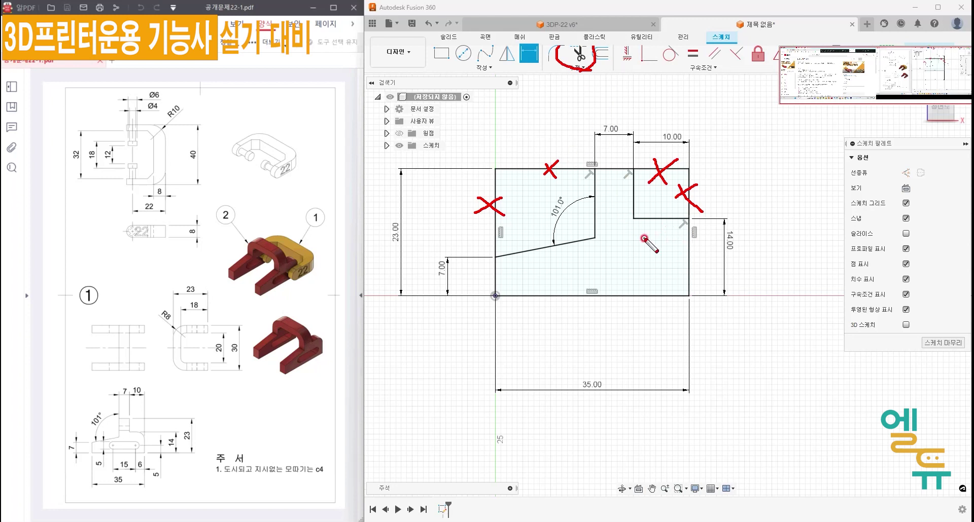
{"action": "key", "text": "Escape"}
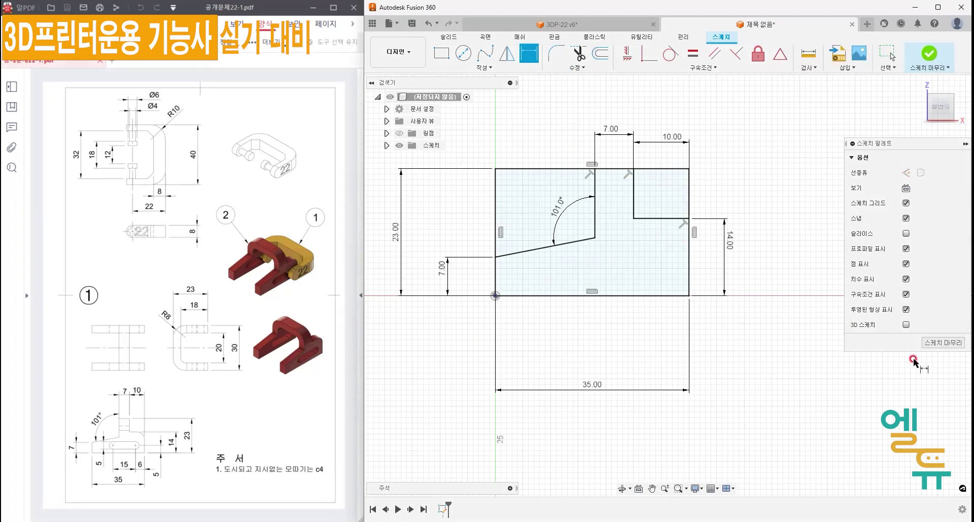
{"action": "left_click", "coordinate": [942, 343]}
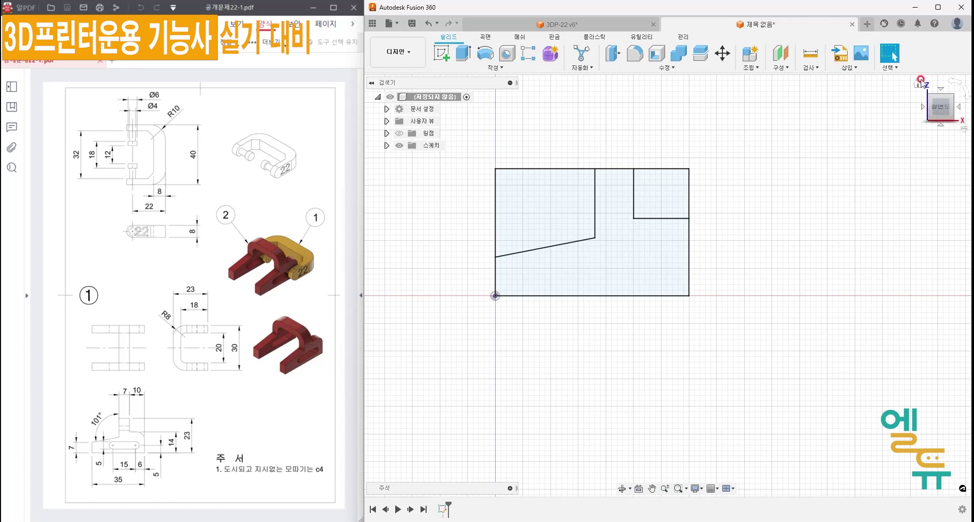
Extrude the stepped profile 30 mm symmetric, measured as whole length, into a new body.
{"action": "left_click", "coordinate": [917, 84]}
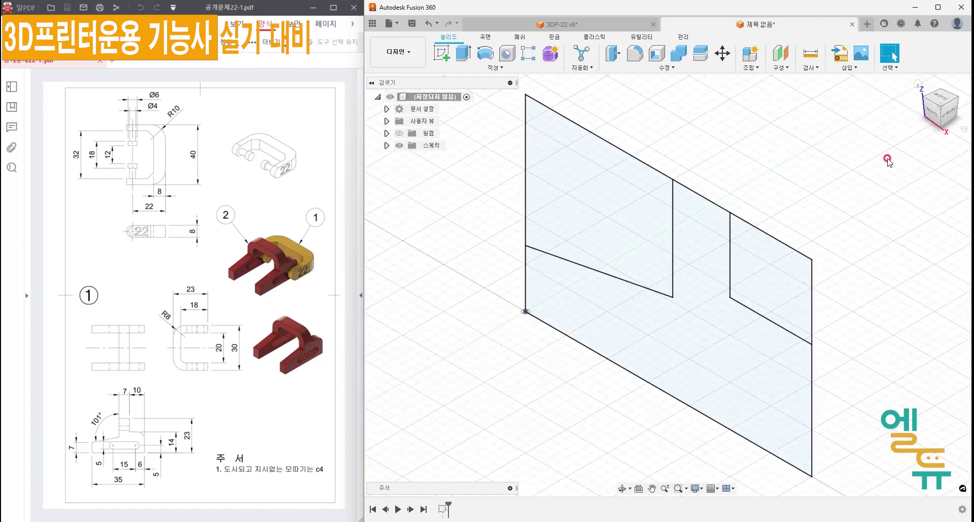
{"action": "left_click", "coordinate": [463, 52]}
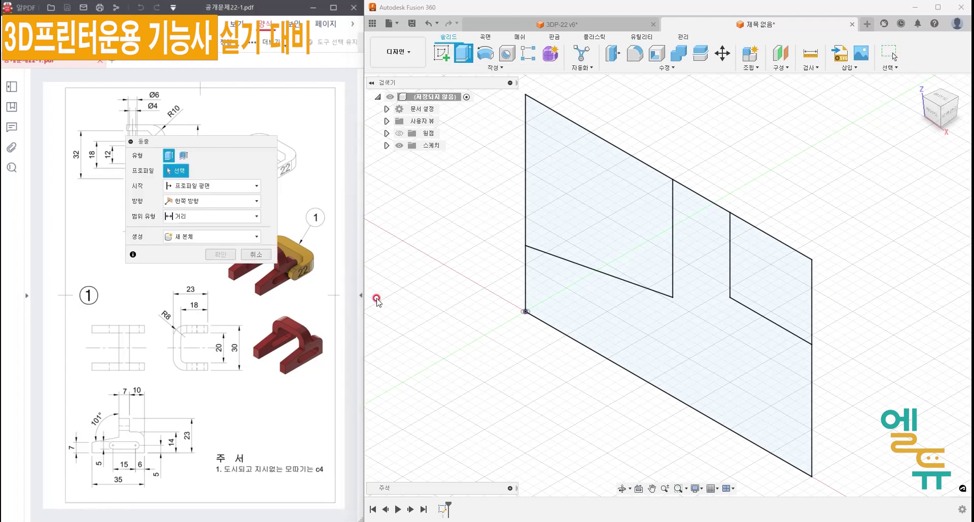
{"action": "left_click", "coordinate": [630, 329]}
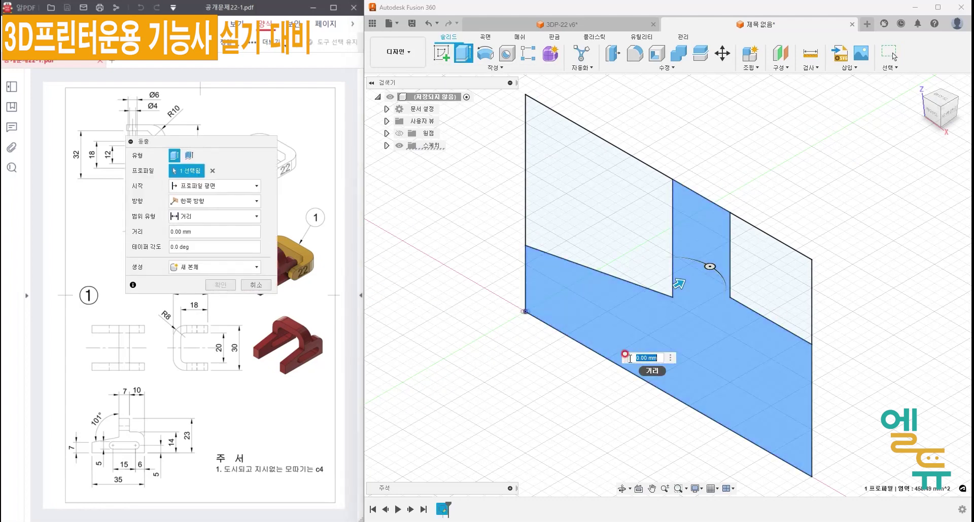
{"action": "type", "text": "30"}
{"action": "key", "text": "Return"}
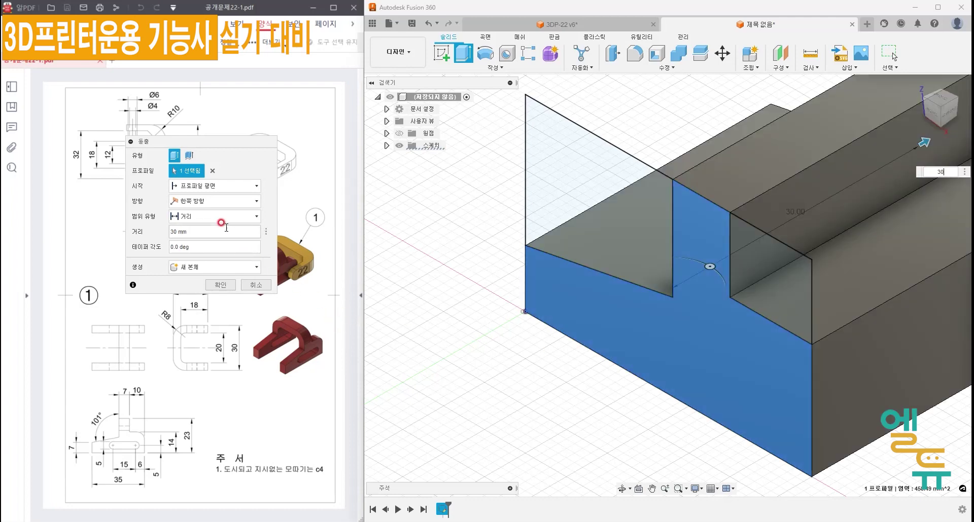
{"action": "left_click", "coordinate": [216, 201]}
{"action": "left_click", "coordinate": [204, 234]}
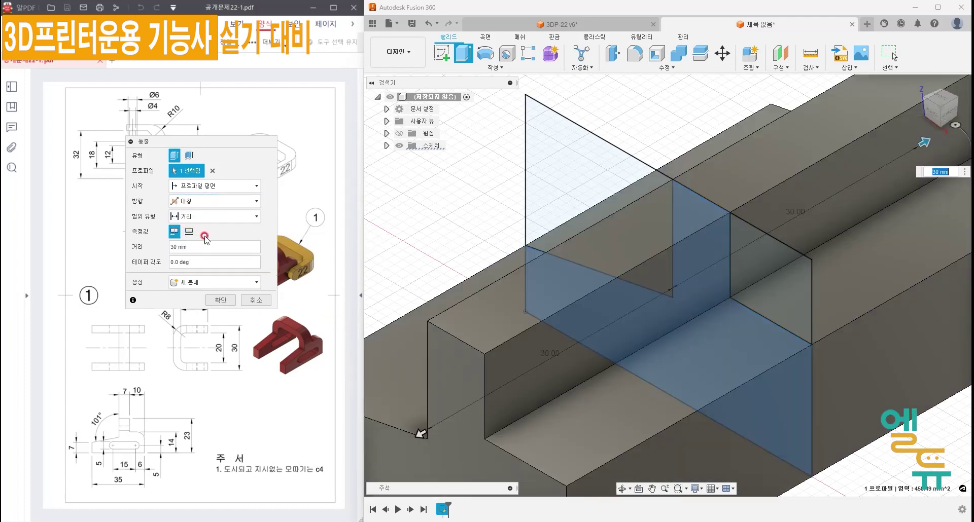
{"action": "left_click", "coordinate": [189, 231]}
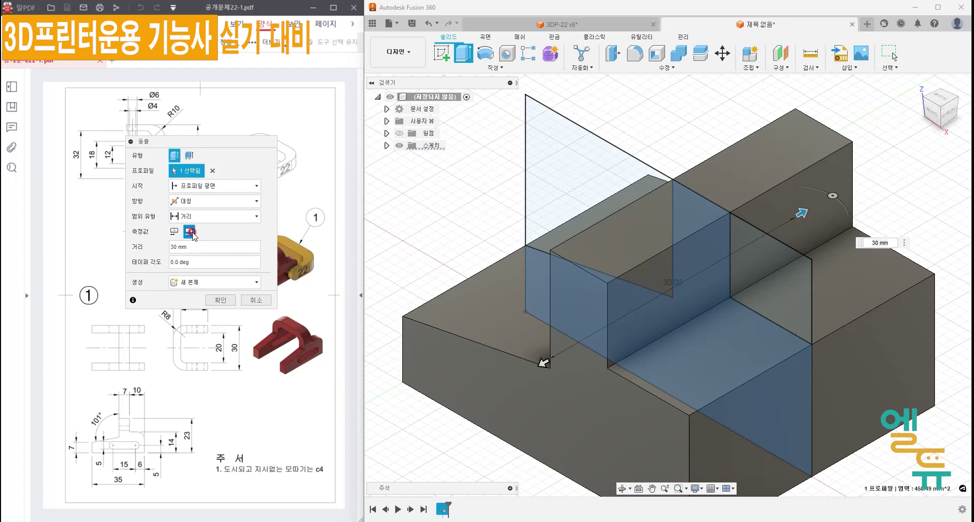
{"action": "left_click", "coordinate": [217, 300]}
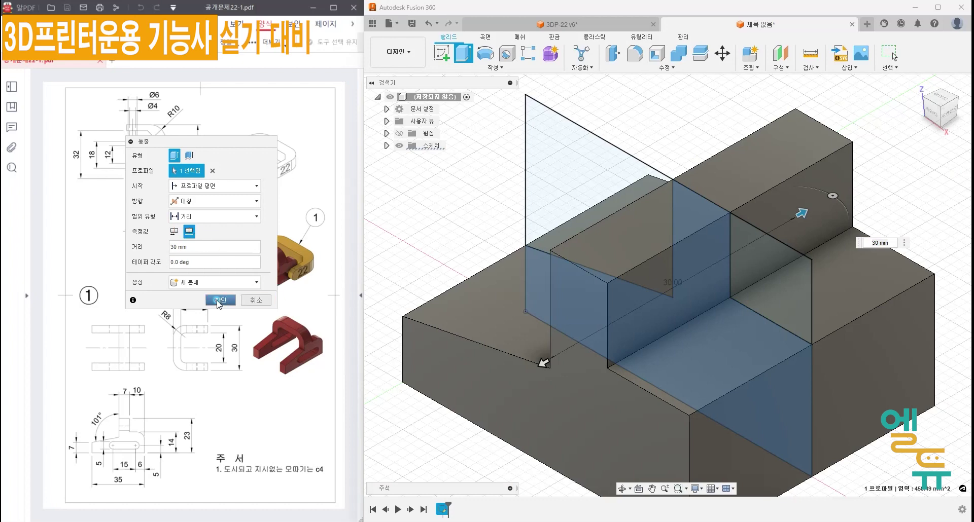
Start a new sketch on the solid body's front end face.
{"action": "scroll", "coordinate": [470, 352], "scroll_direction": "down", "scroll_amount": 2}
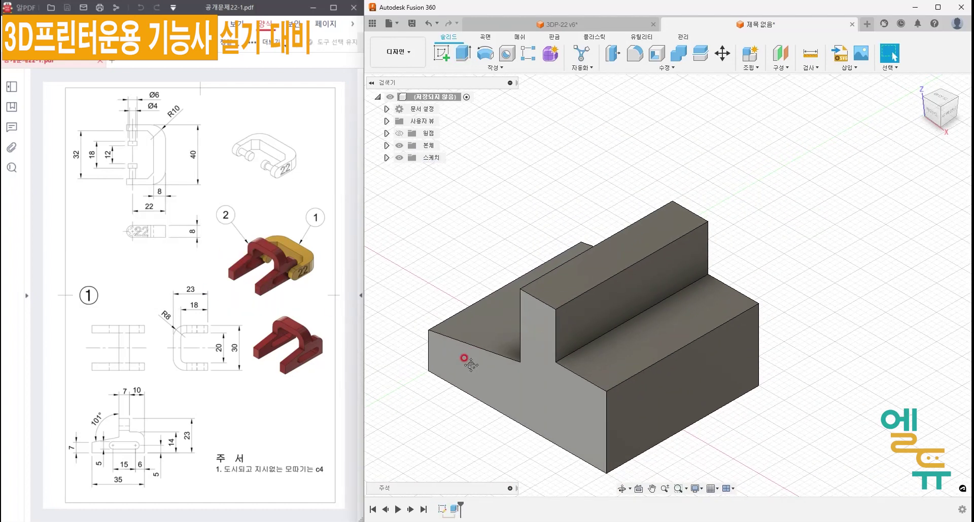
{"action": "scroll", "coordinate": [650, 382], "scroll_direction": "down", "scroll_amount": 2}
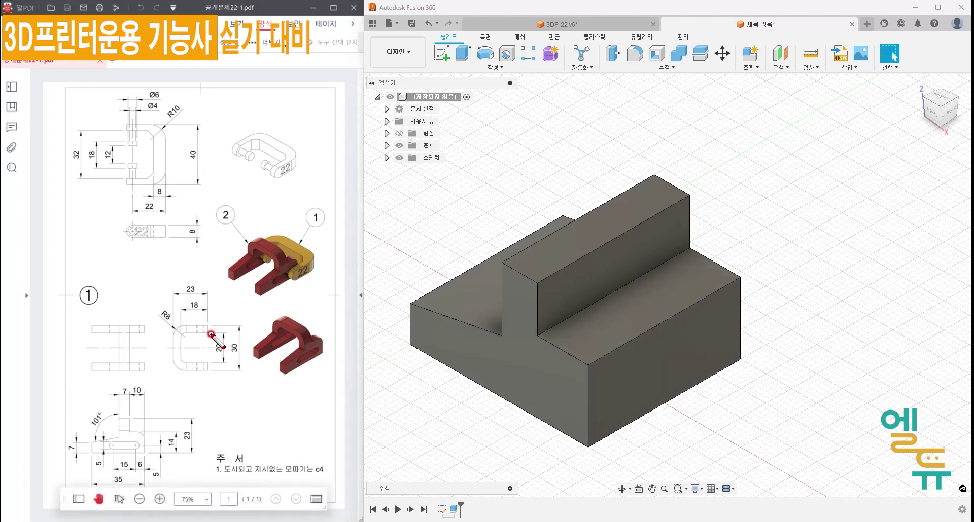
{"action": "left_click_drag", "start_coordinate": [209, 333], "coordinate": [186, 357]}
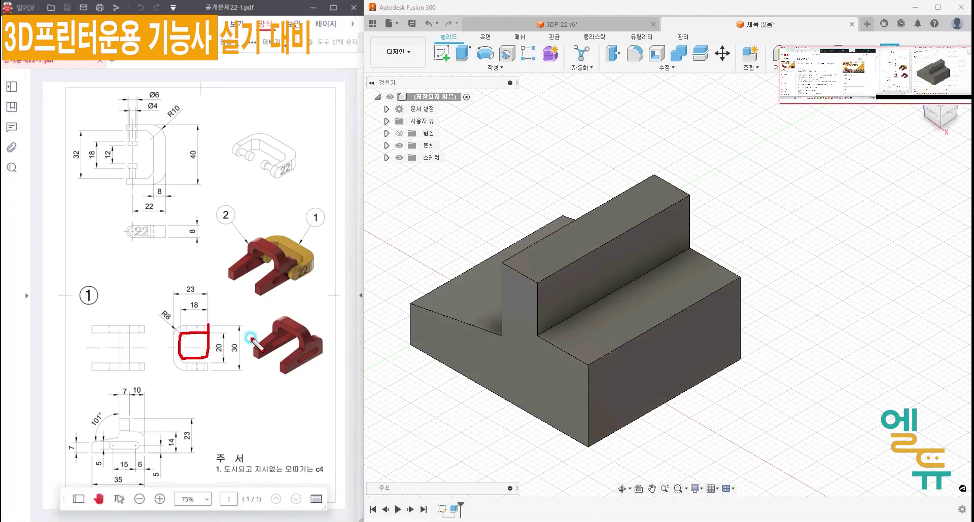
{"action": "left_click", "coordinate": [649, 358]}
{"action": "right_click", "coordinate": [649, 359]}
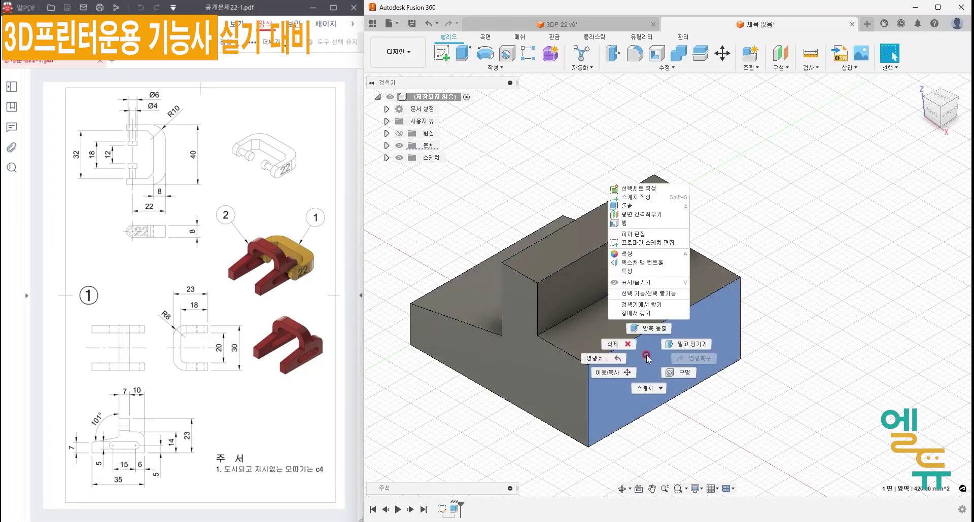
{"action": "left_click", "coordinate": [654, 198]}
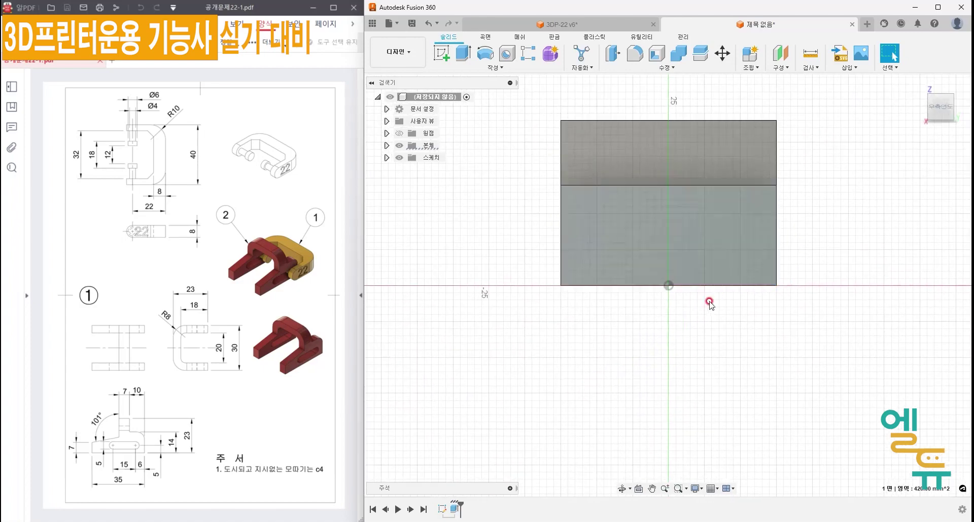
Draw a 20 mm wide by 18 mm tall rectangle on that face.
{"action": "left_click", "coordinate": [441, 52]}
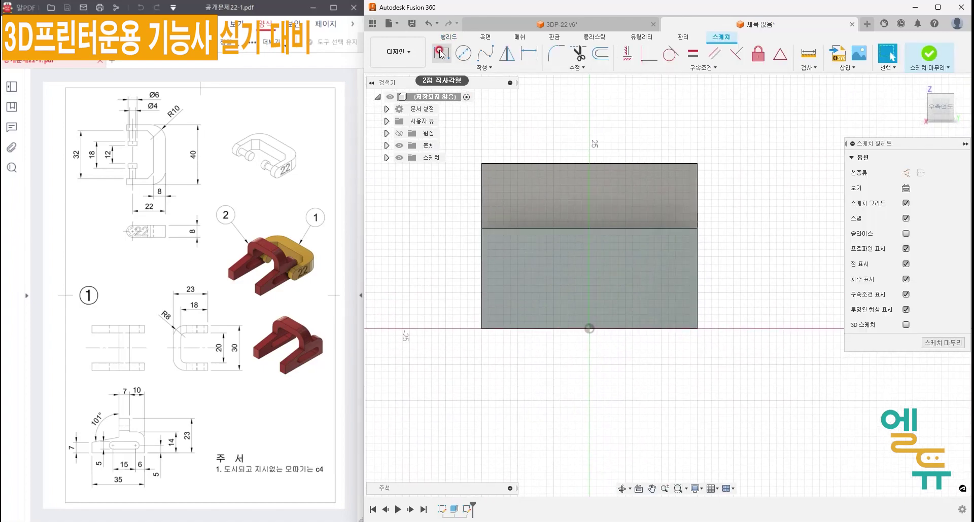
{"action": "left_click", "coordinate": [524, 300]}
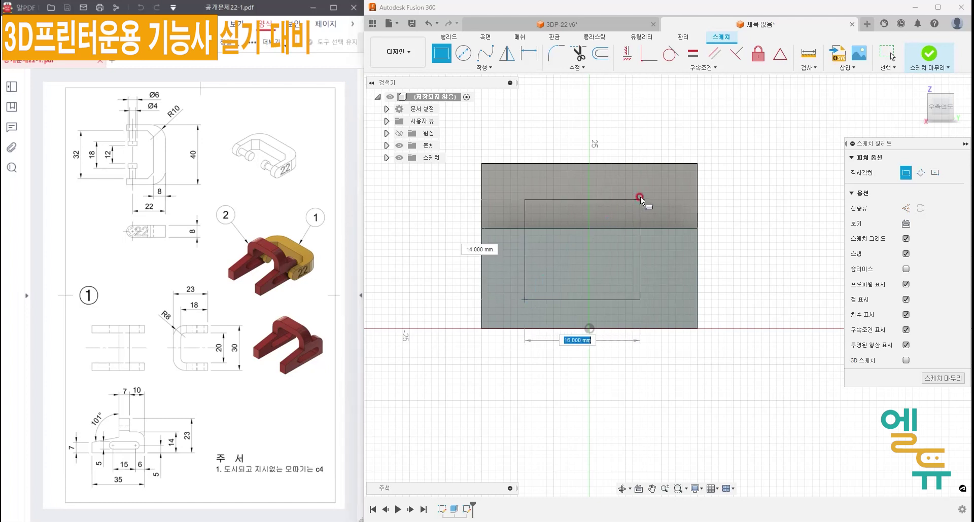
{"action": "key", "text": "Tab"}
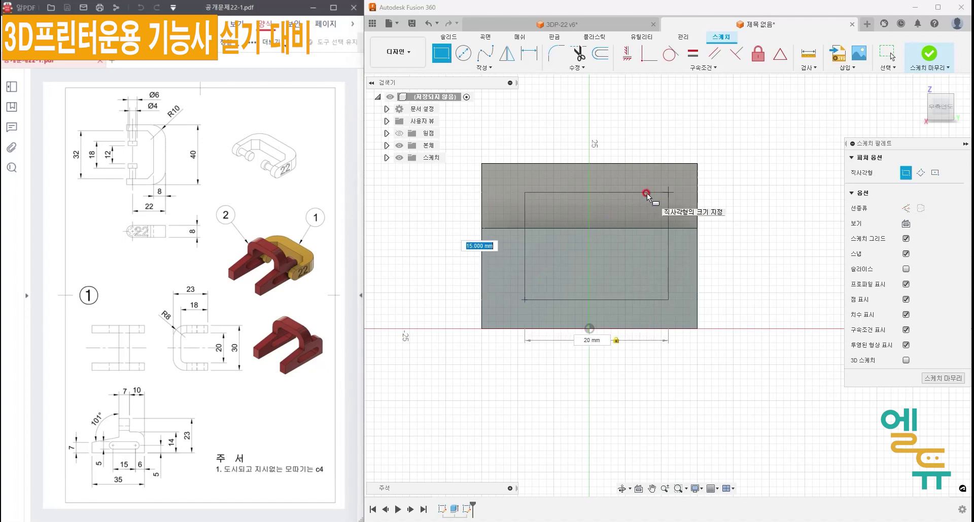
{"action": "type", "text": "18"}
{"action": "key", "text": "Return"}
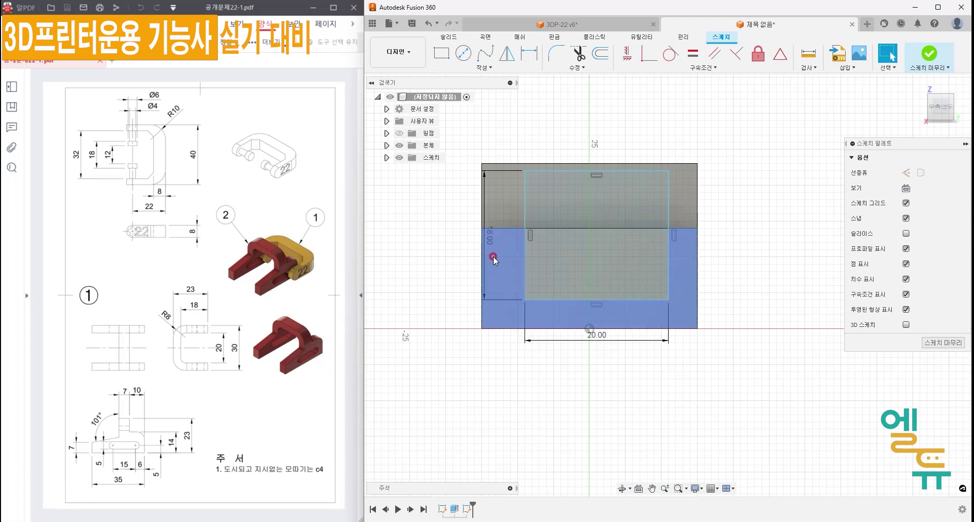
{"action": "mouse_move", "coordinate": [937, 107]}
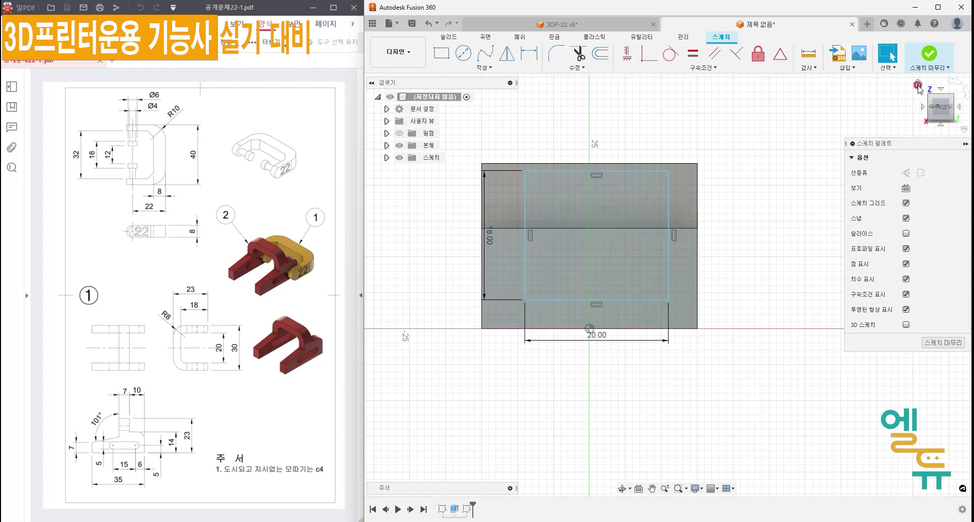
{"action": "left_click", "coordinate": [919, 86]}
{"action": "middle_click_drag", "start_coordinate": [750, 191], "coordinate": [605, 148]}
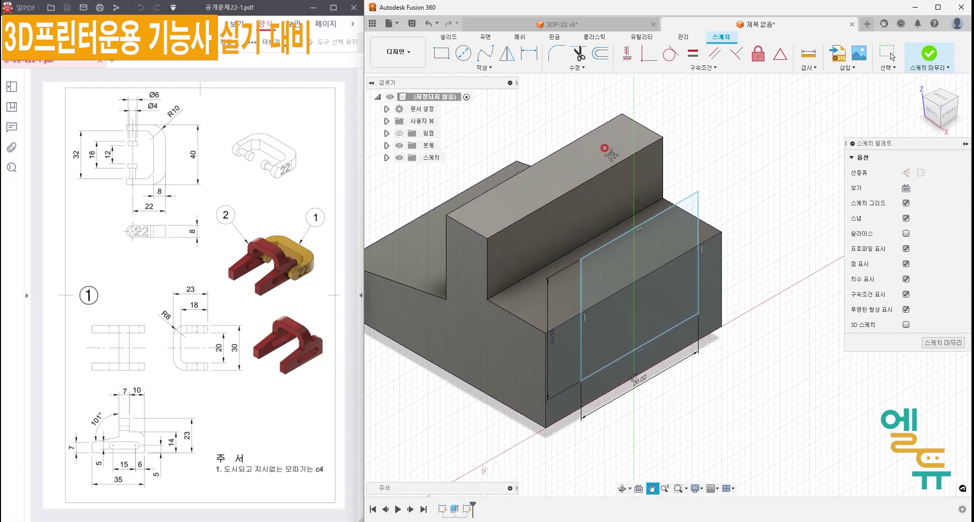
{"action": "left_click_drag", "start_coordinate": [230, 350], "coordinate": [562, 369]}
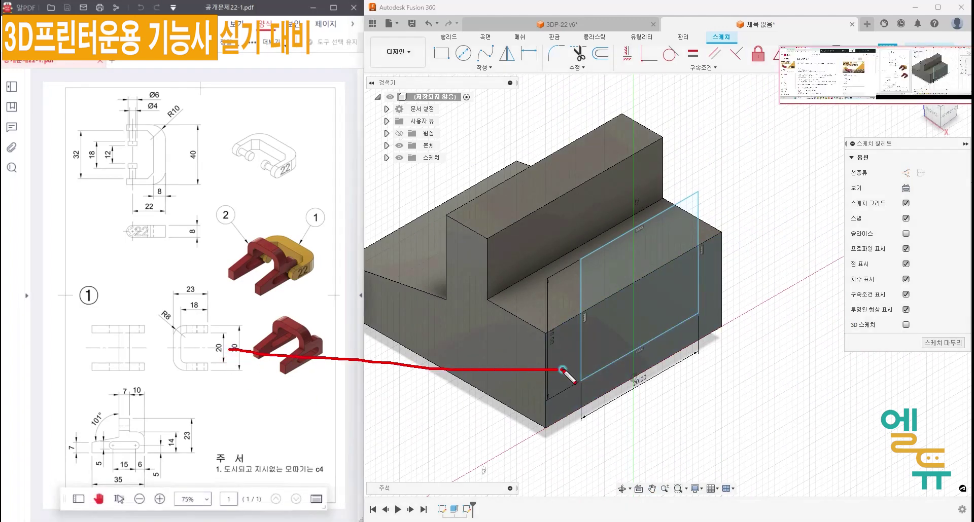
{"action": "mouse_move", "coordinate": [224, 361]}
{"action": "left_mouse_down"}
{"action": "mouse_move", "coordinate": [206, 341]}
{"action": "mouse_move", "coordinate": [222, 359]}
{"action": "left_mouse_up"}
{"action": "left_click_drag", "start_coordinate": [632, 387], "coordinate": [634, 388]}
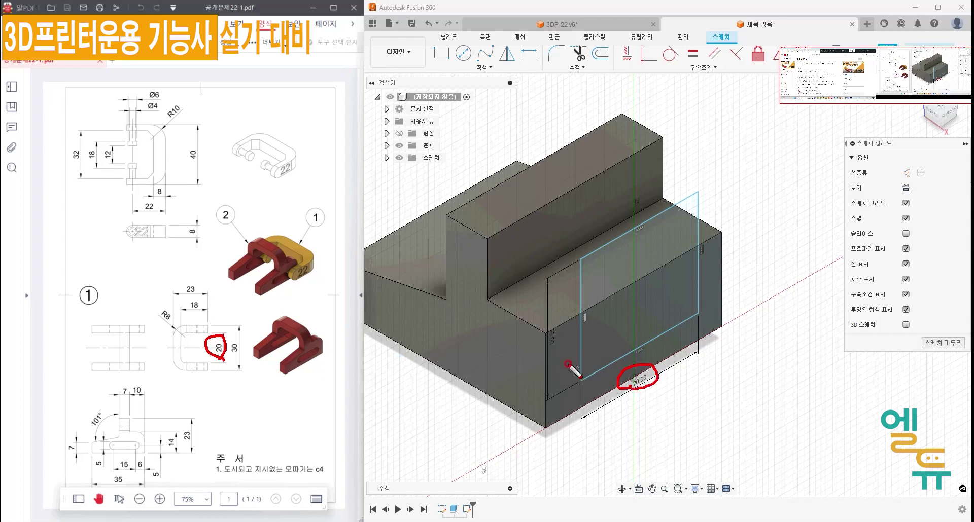
{"action": "left_click_drag", "start_coordinate": [551, 329], "coordinate": [561, 350]}
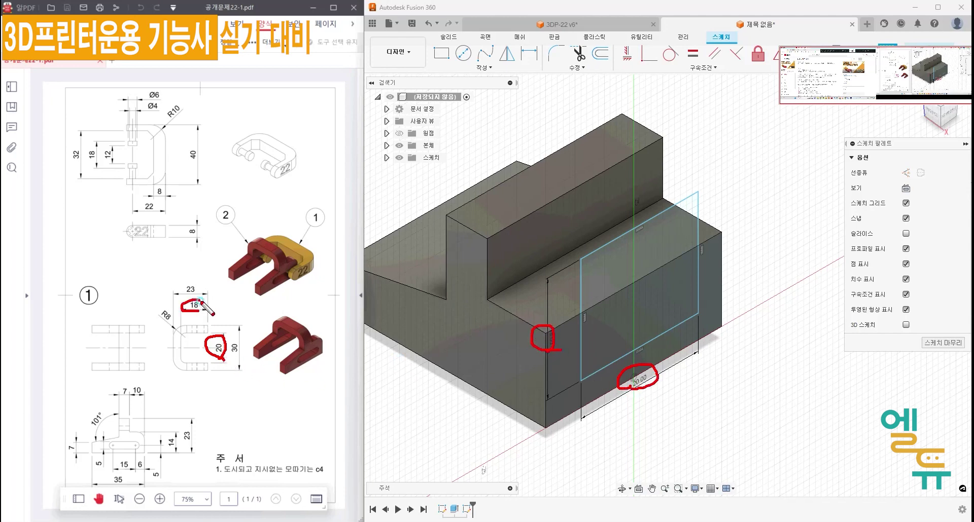
{"action": "key", "text": "Escape"}
{"action": "mouse_move", "coordinate": [944, 106]}
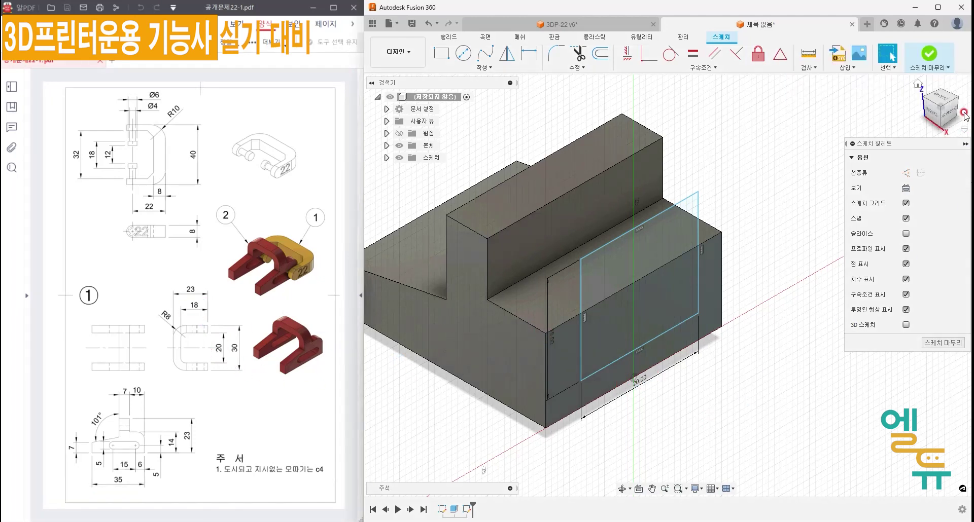
{"action": "left_click", "coordinate": [948, 113]}
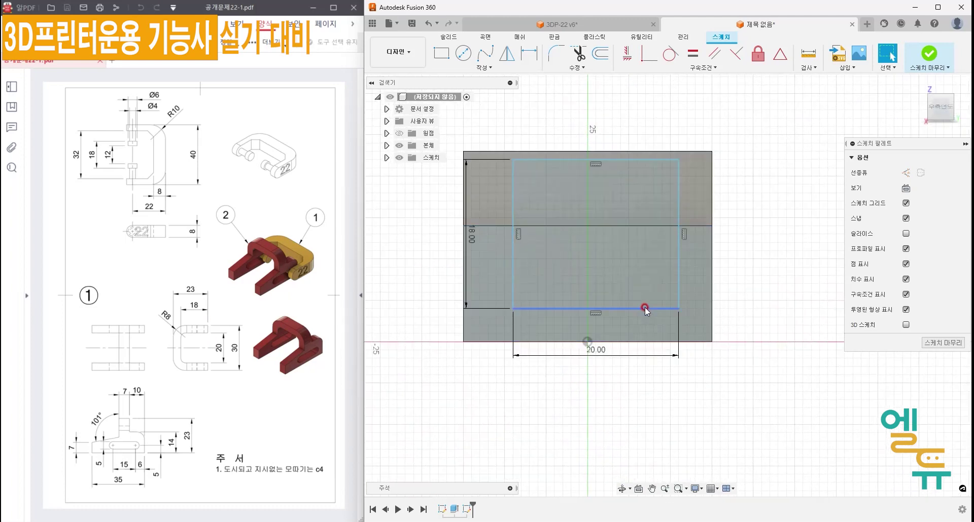
Drag the rectangle down, constrain its bottom-edge midpoint to the origin, and finish the sketch.
{"action": "left_click", "coordinate": [637, 304]}
{"action": "left_click_drag", "start_coordinate": [637, 304], "coordinate": [637, 312]}
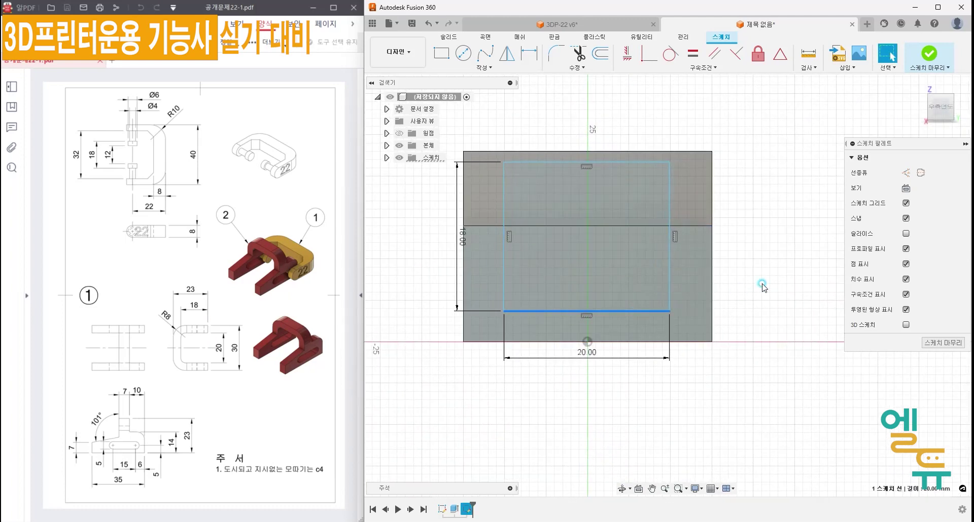
{"action": "left_click", "coordinate": [787, 155]}
{"action": "left_click", "coordinate": [778, 55]}
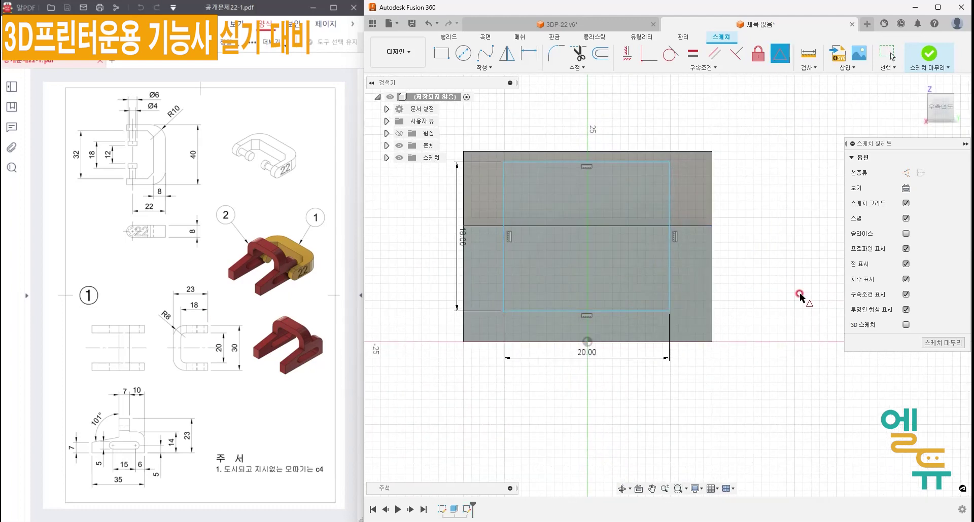
{"action": "left_click", "coordinate": [613, 311]}
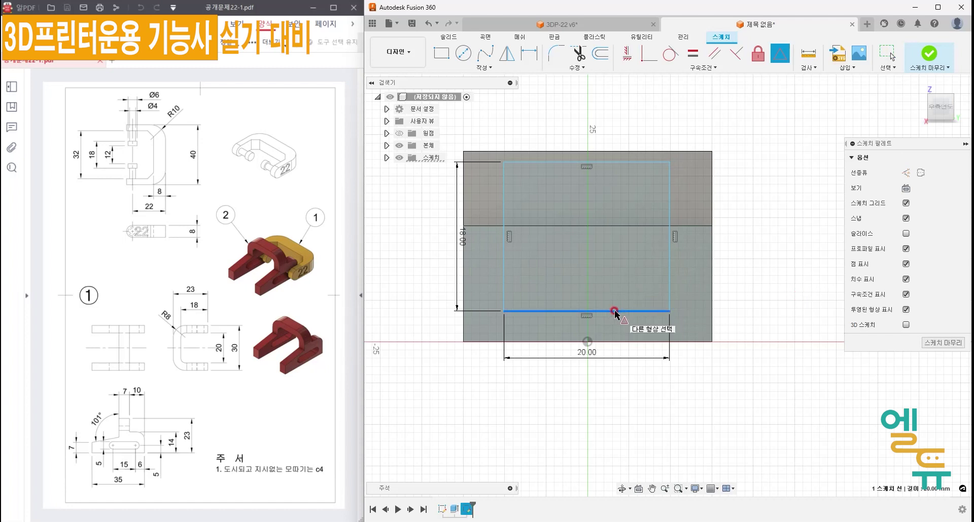
{"action": "left_click", "coordinate": [587, 342]}
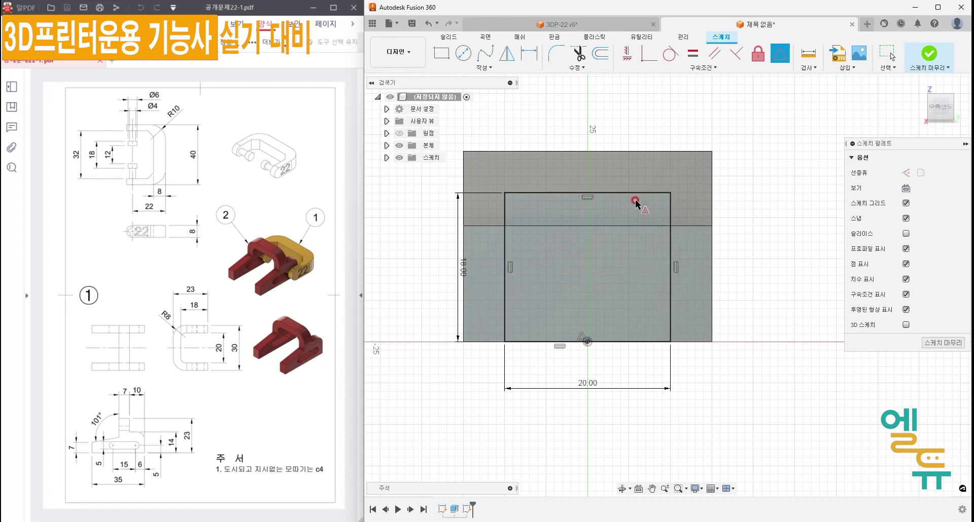
{"action": "left_click", "coordinate": [943, 342]}
Extrude both rectangle profiles with extent All, cutting the 20 × 18 opening through the body.
{"action": "left_click", "coordinate": [919, 84]}
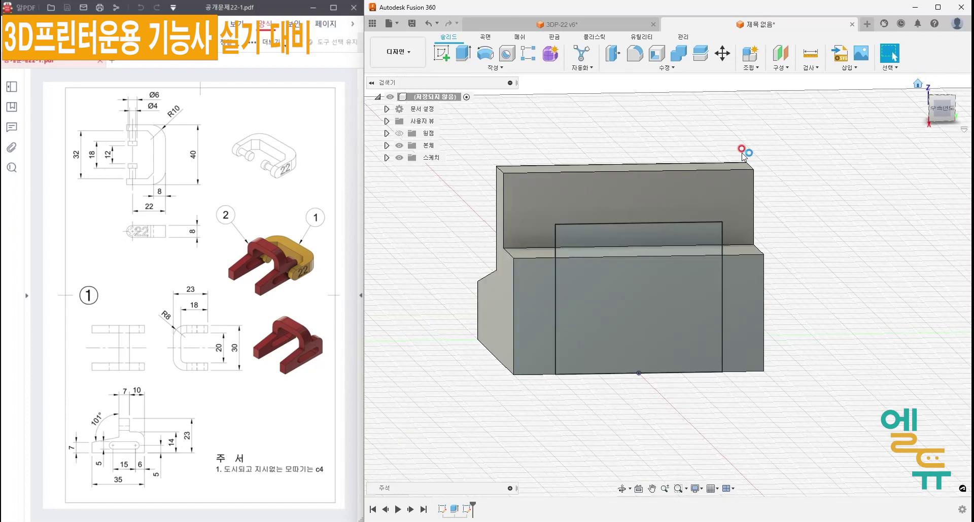
{"action": "left_click", "coordinate": [459, 57]}
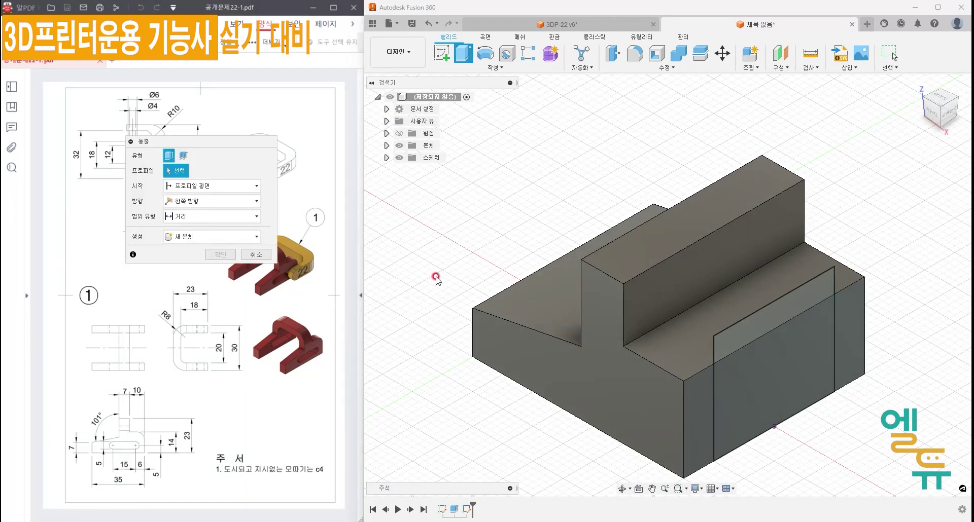
{"action": "left_click", "coordinate": [765, 394]}
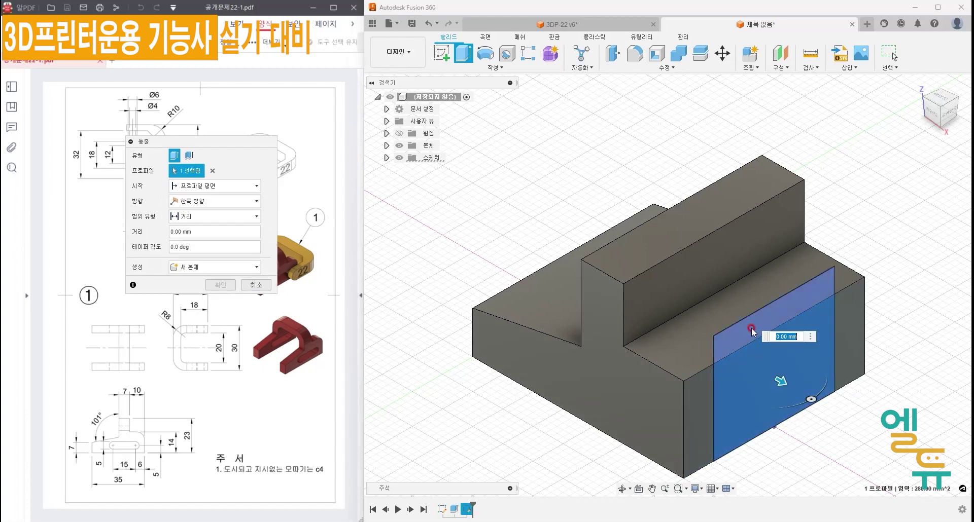
{"action": "left_click", "coordinate": [762, 335]}
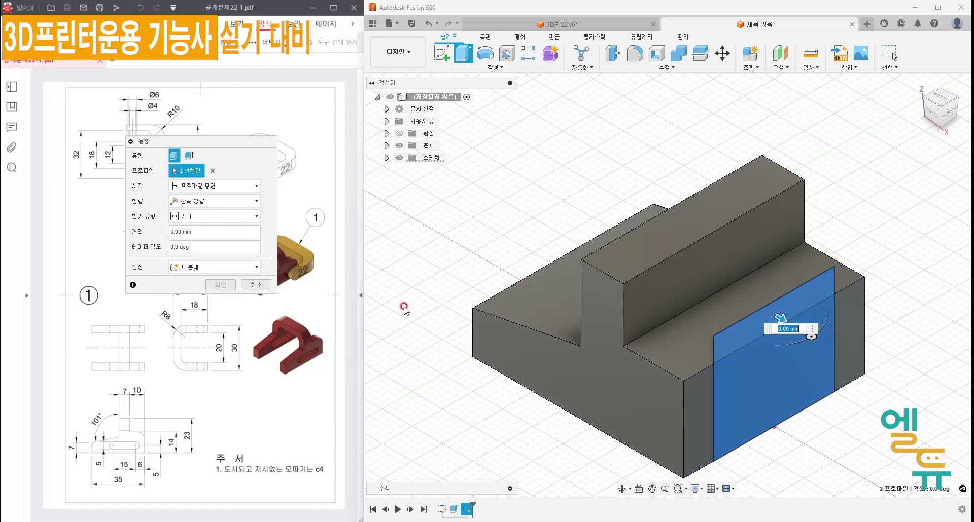
{"action": "left_click", "coordinate": [232, 216]}
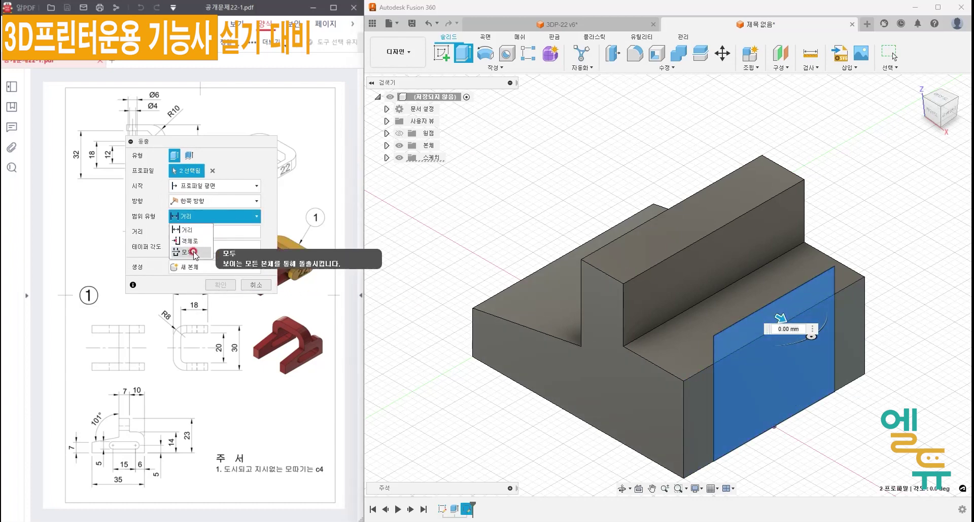
{"action": "left_click", "coordinate": [190, 247]}
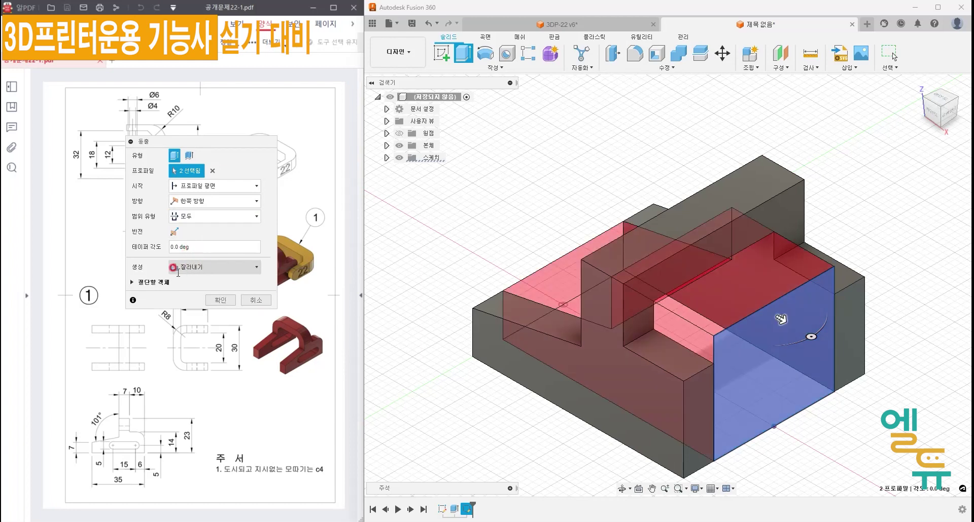
{"action": "left_click", "coordinate": [680, 338]}
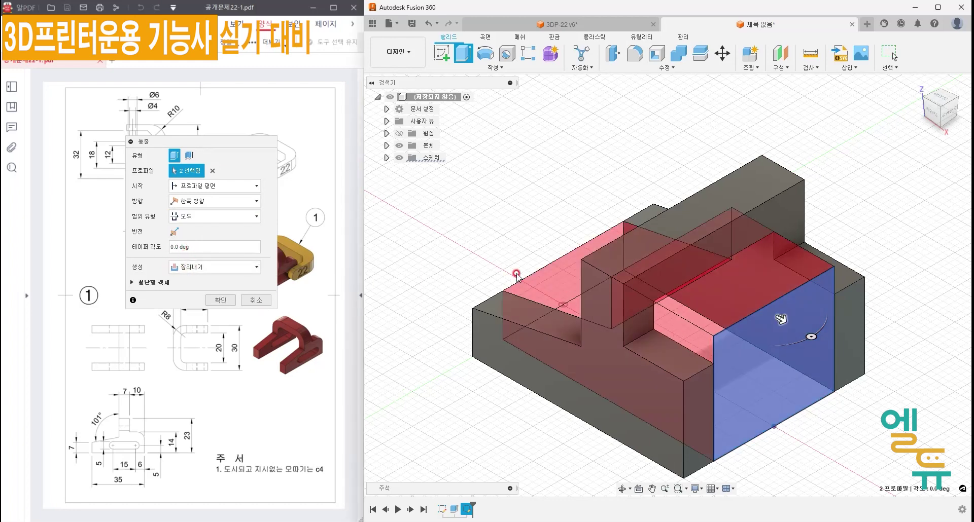
{"action": "left_click", "coordinate": [228, 300]}
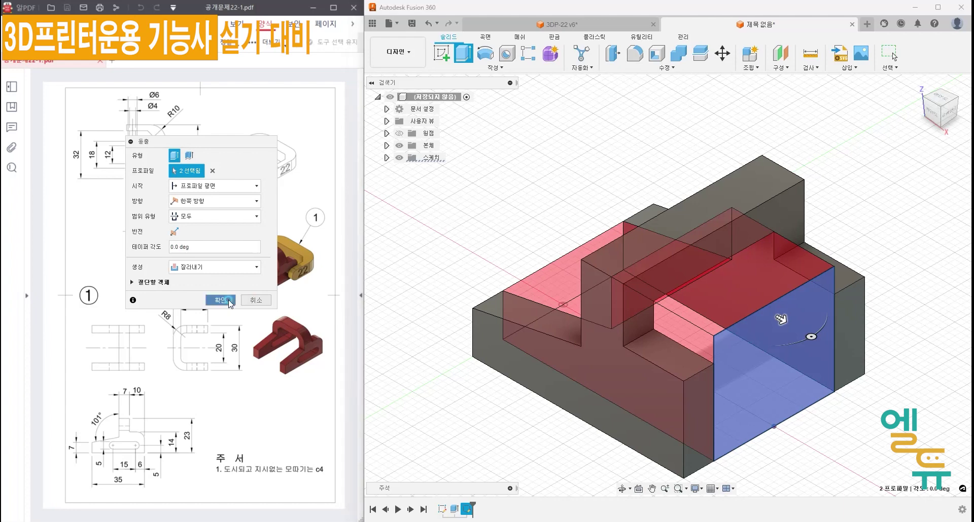
{"action": "middle_click_drag", "start_coordinate": [565, 375], "coordinate": [499, 347]}
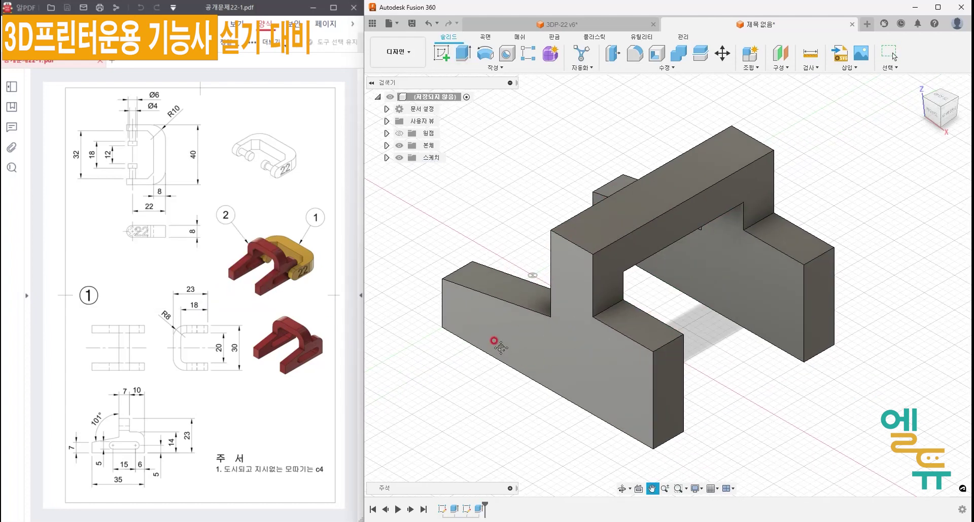
Create a new sketch on the cut bracket's stepped side face and open the sketch drawing tools list.
{"action": "left_click", "coordinate": [562, 352]}
{"action": "mouse_move", "coordinate": [579, 354]}
{"action": "left_mouse_down"}
{"action": "mouse_move", "coordinate": [548, 347]}
{"action": "mouse_move", "coordinate": [543, 373]}
{"action": "mouse_move", "coordinate": [614, 369]}
{"action": "mouse_move", "coordinate": [567, 350]}
{"action": "left_mouse_up"}
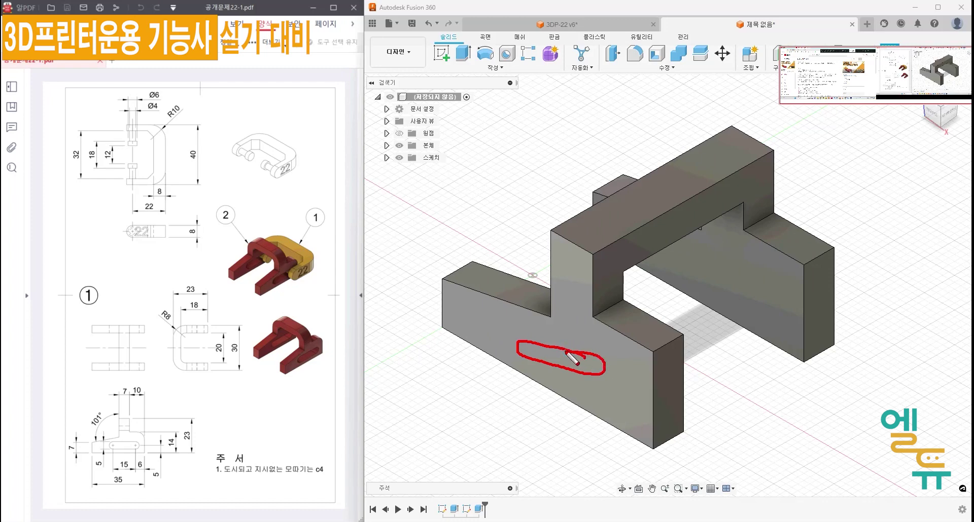
{"action": "left_click", "coordinate": [481, 402]}
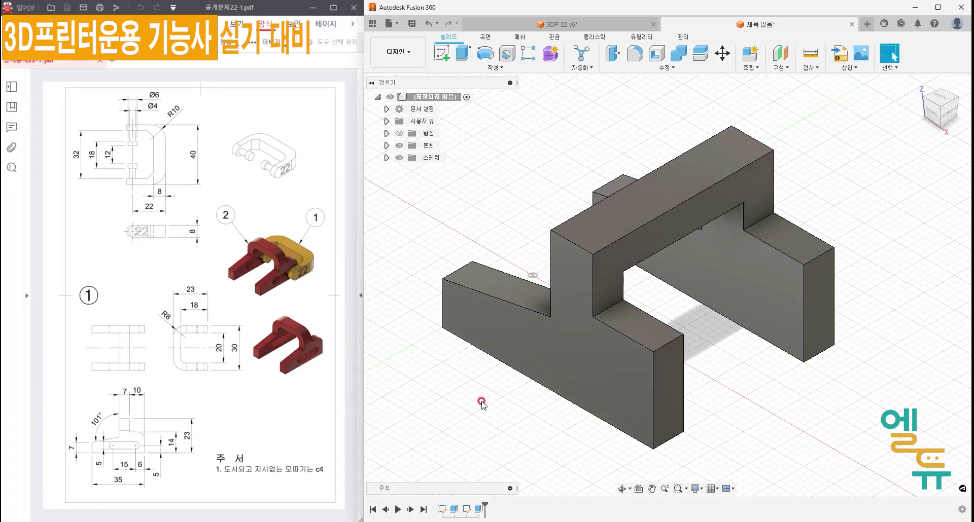
{"action": "left_click", "coordinate": [576, 364]}
{"action": "right_click", "coordinate": [576, 363]}
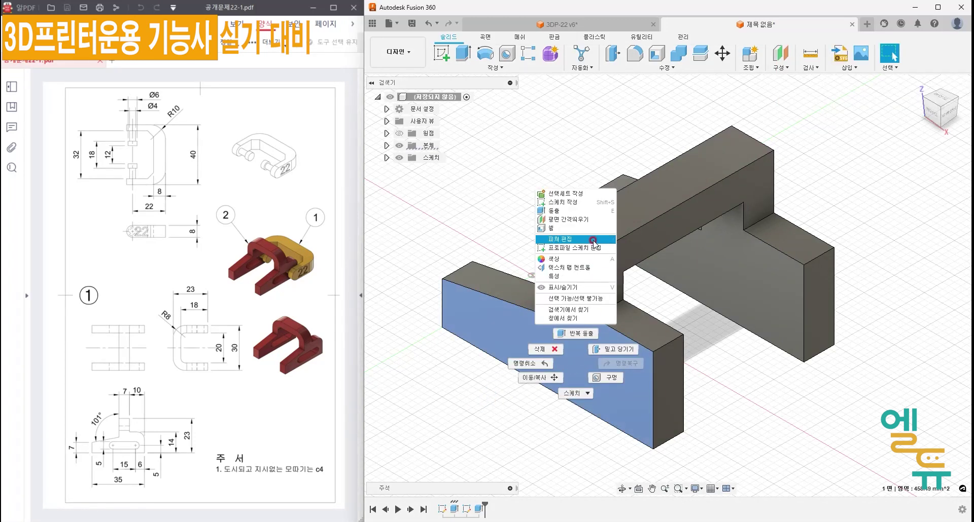
{"action": "left_click", "coordinate": [585, 204]}
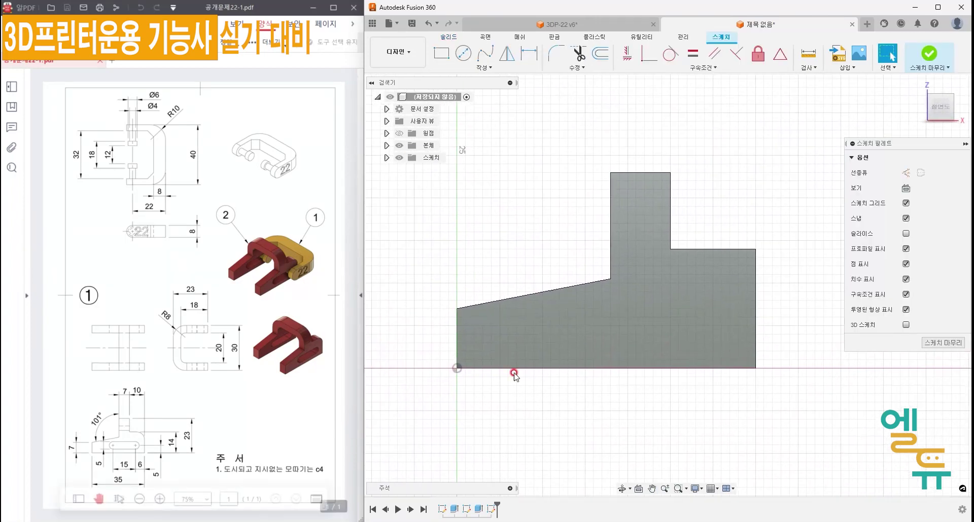
{"action": "left_click", "coordinate": [665, 324]}
{"action": "left_click", "coordinate": [485, 67]}
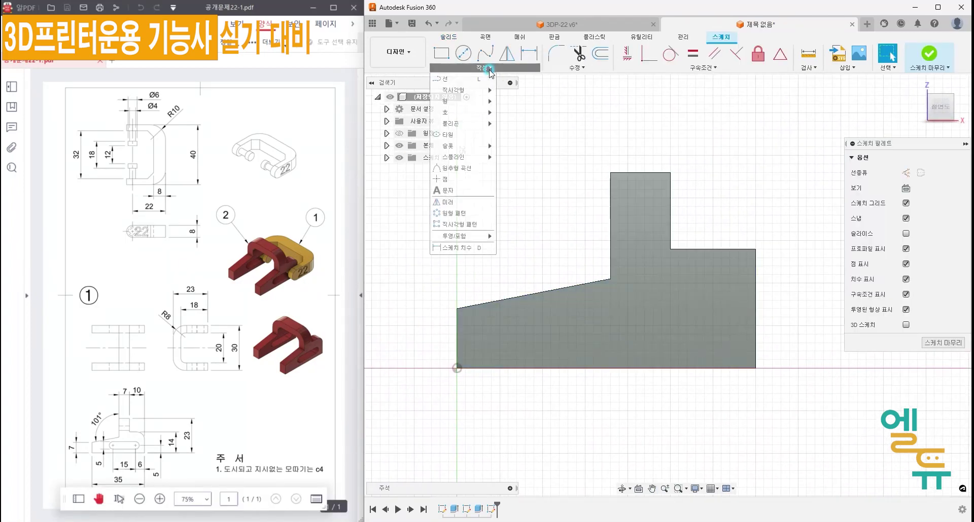
{"action": "mouse_move", "coordinate": [456, 145]}
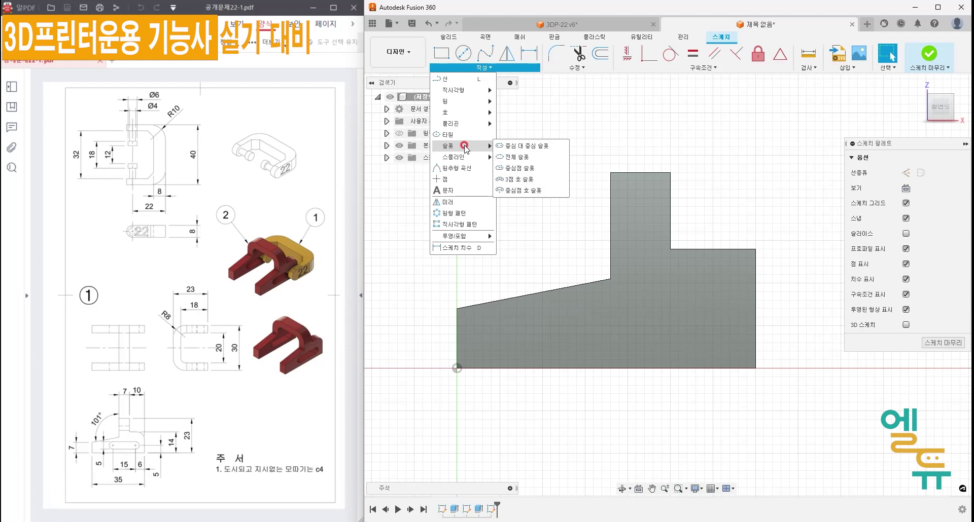
Draw a centre-to-centre slot across the bracket's side face.
{"action": "left_click", "coordinate": [507, 146]}
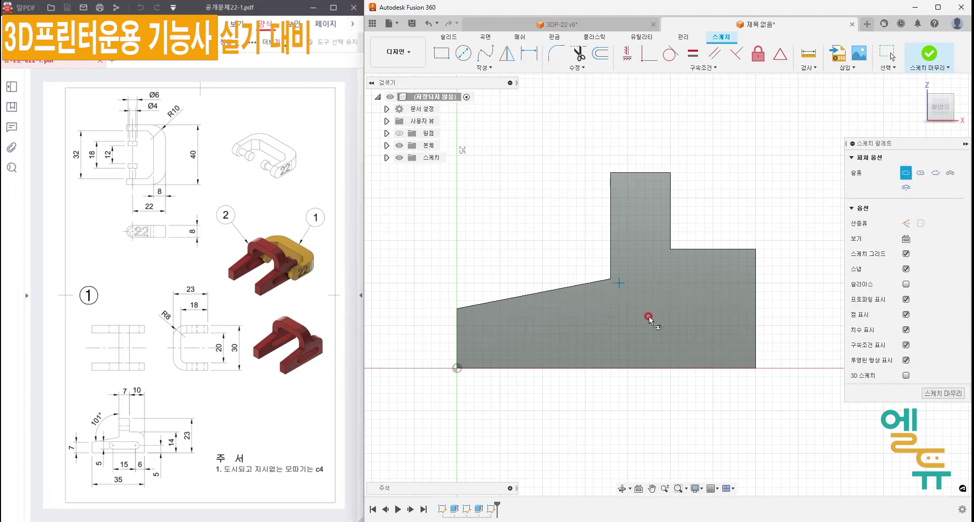
{"action": "left_click", "coordinate": [695, 323]}
{"action": "left_click", "coordinate": [568, 325]}
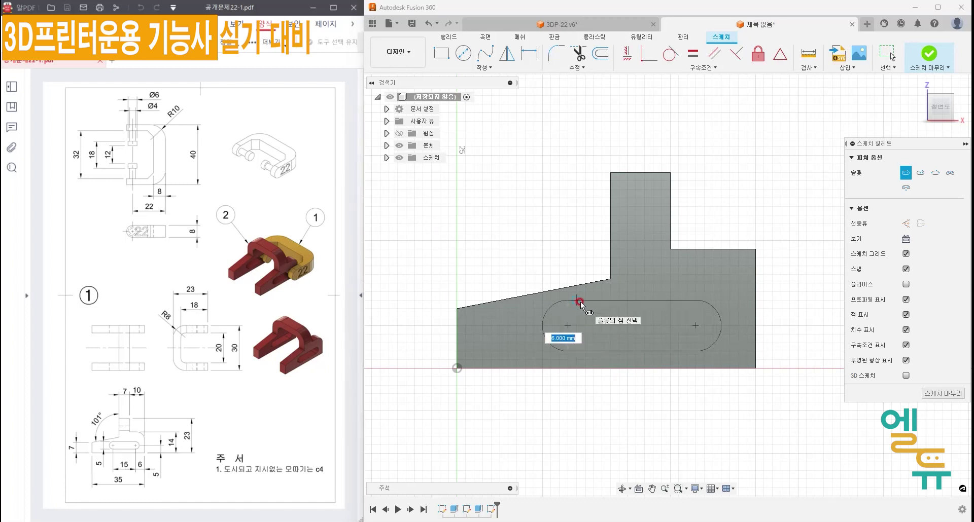
{"action": "left_click", "coordinate": [580, 303]}
{"action": "middle_click_drag", "start_coordinate": [560, 387], "coordinate": [602, 376]}
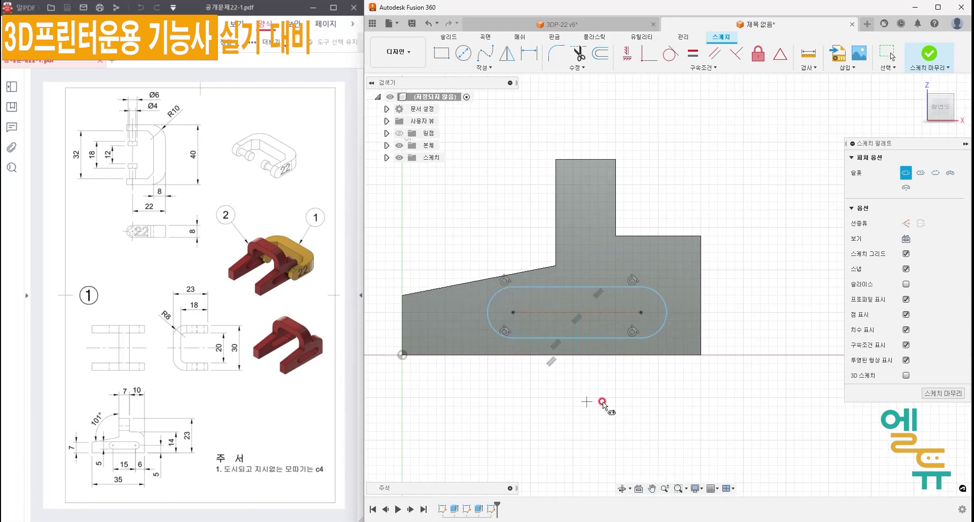
Dimension the slot 15 mm between centres and 5 mm wide.
{"action": "left_click", "coordinate": [529, 55]}
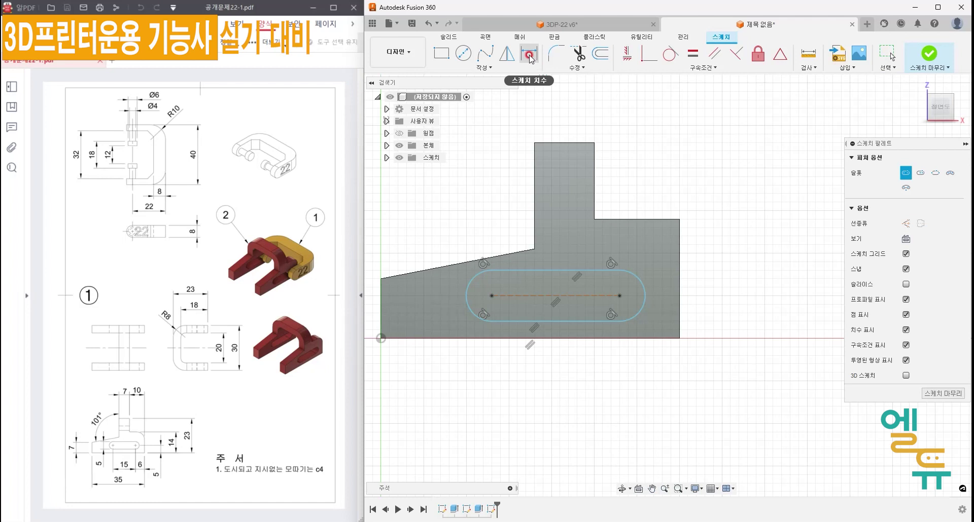
{"action": "left_click", "coordinate": [575, 297]}
{"action": "left_click", "coordinate": [573, 378]}
{"action": "key", "text": "Return"}
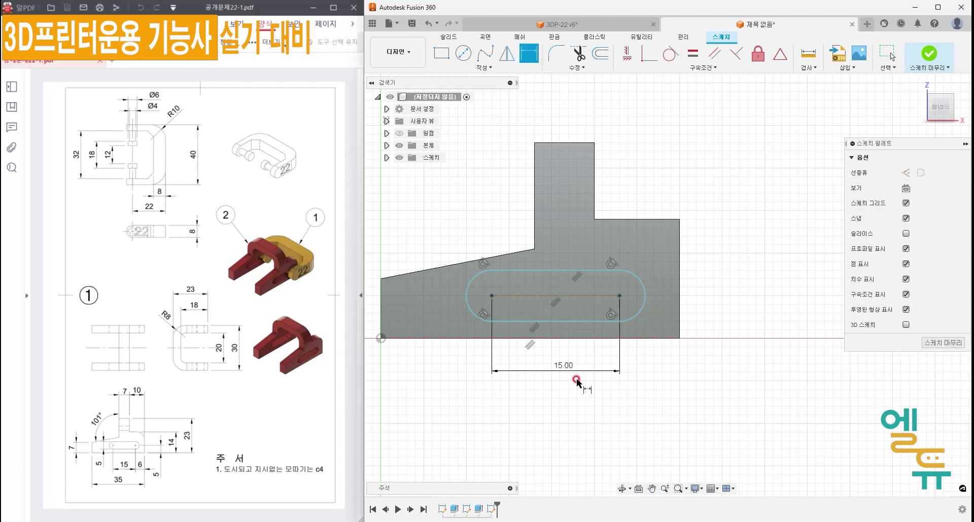
{"action": "left_click", "coordinate": [520, 327]}
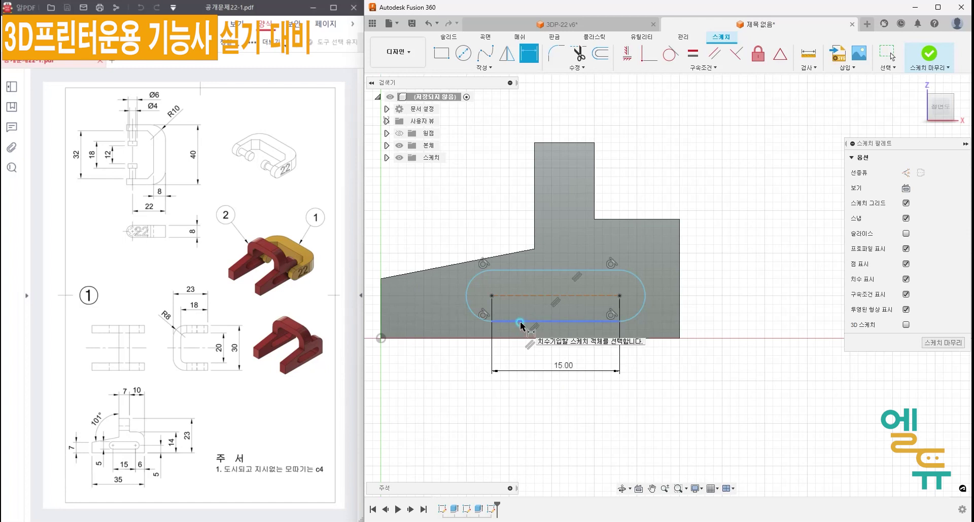
{"action": "left_click", "coordinate": [521, 272]}
{"action": "left_click", "coordinate": [434, 295]}
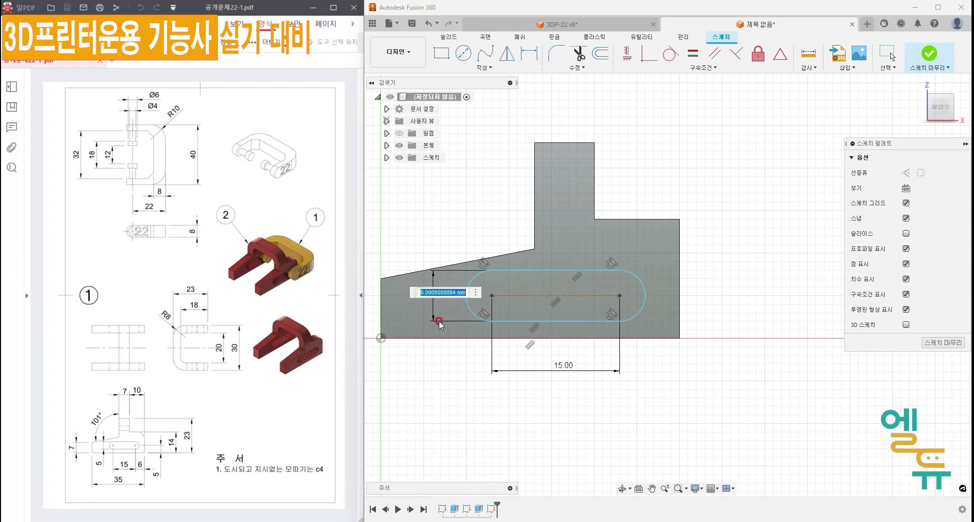
{"action": "type", "text": "5"}
{"action": "key", "text": "Return"}
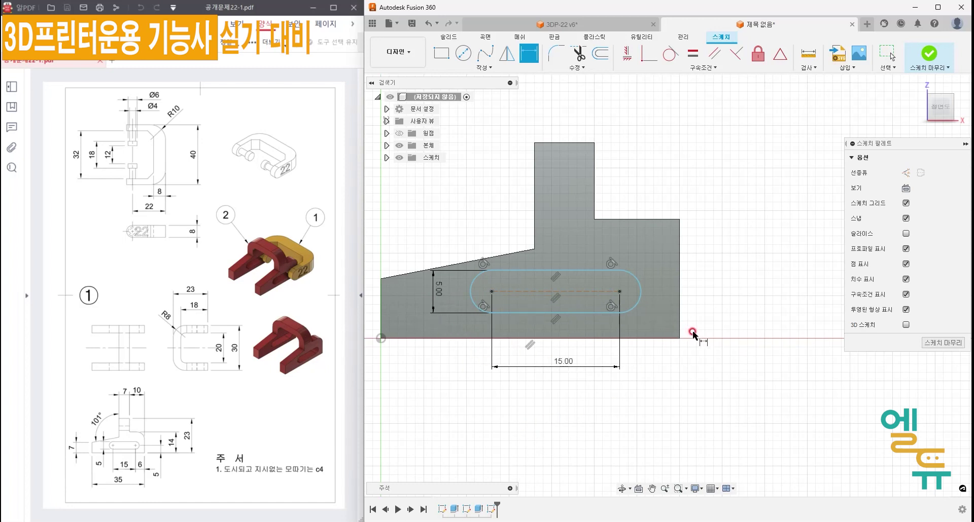
Dimension the slot's right end arc 6 mm from the bracket's right edge.
{"action": "left_click", "coordinate": [679, 319]}
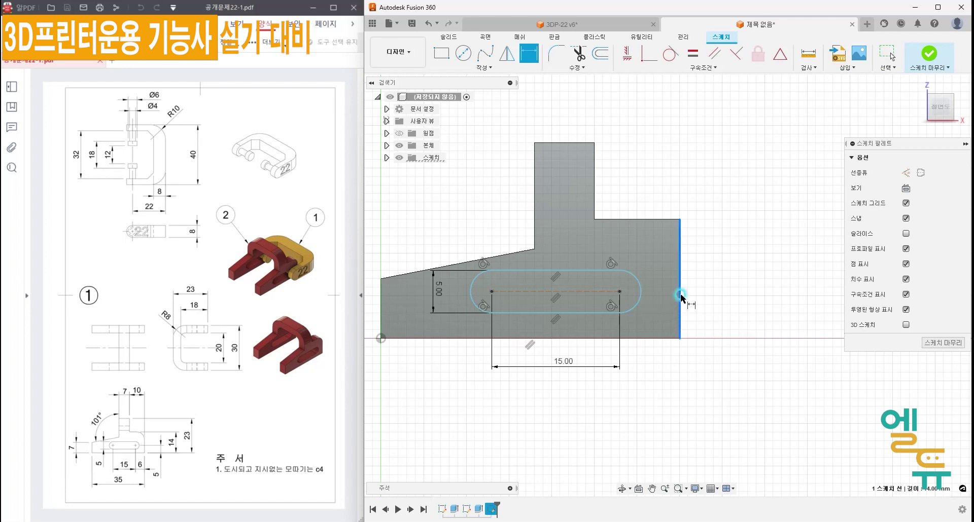
{"action": "left_click", "coordinate": [640, 278]}
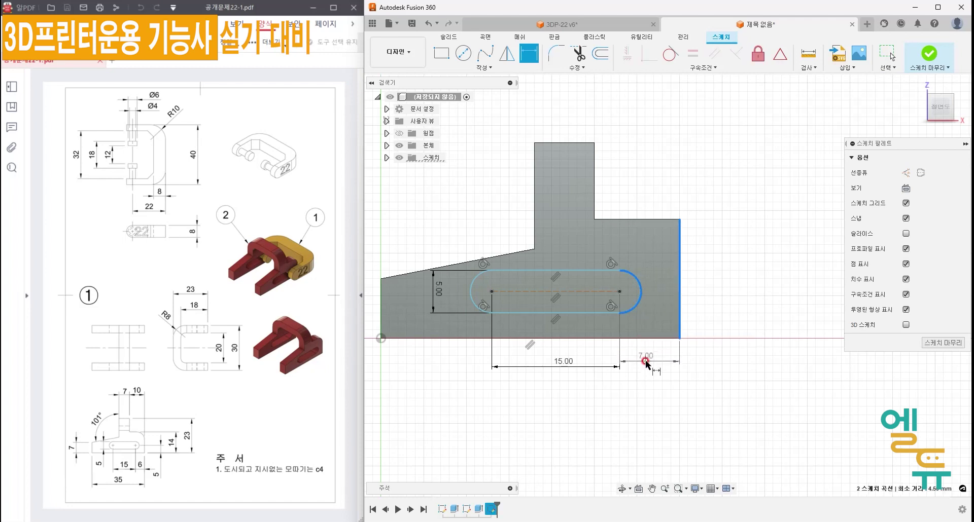
{"action": "left_click", "coordinate": [645, 364]}
{"action": "type", "text": "5"}
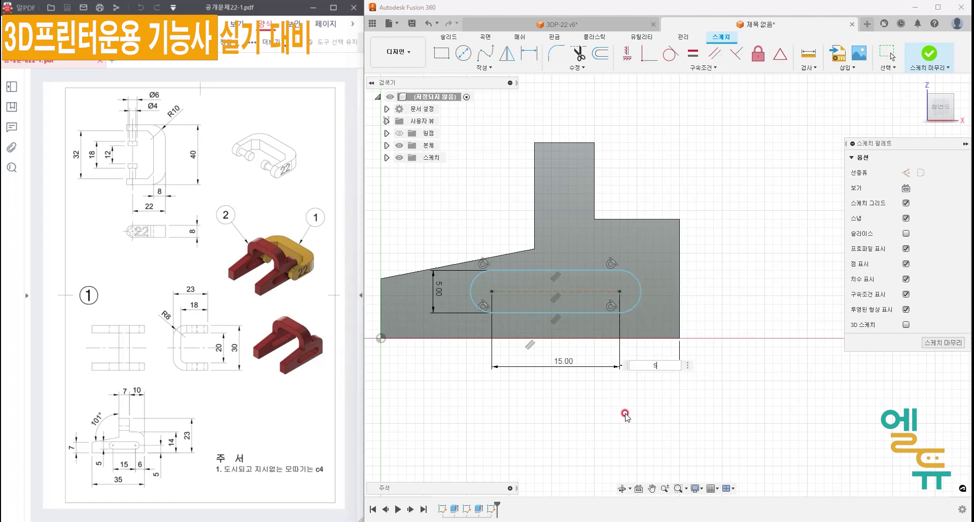
{"action": "key", "text": "Return"}
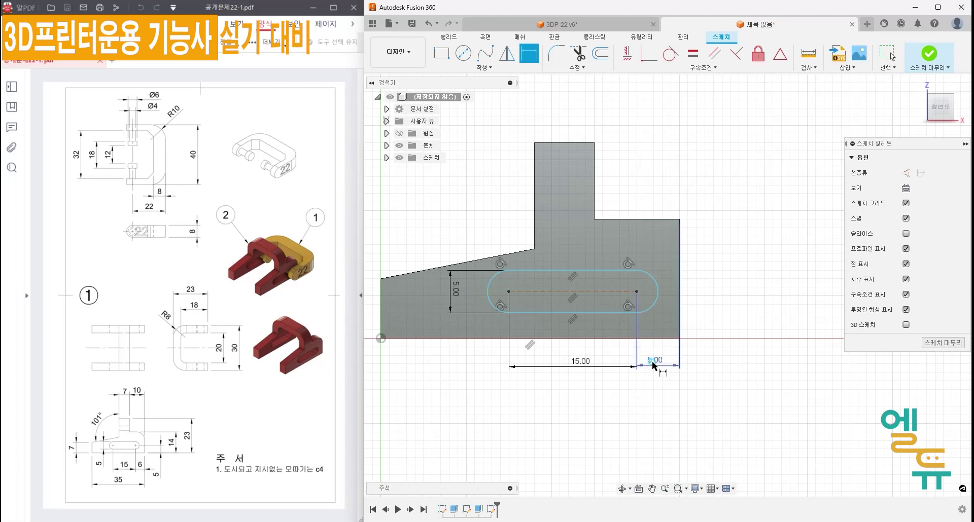
{"action": "double_click", "coordinate": [651, 360]}
{"action": "type", "text": "6"}
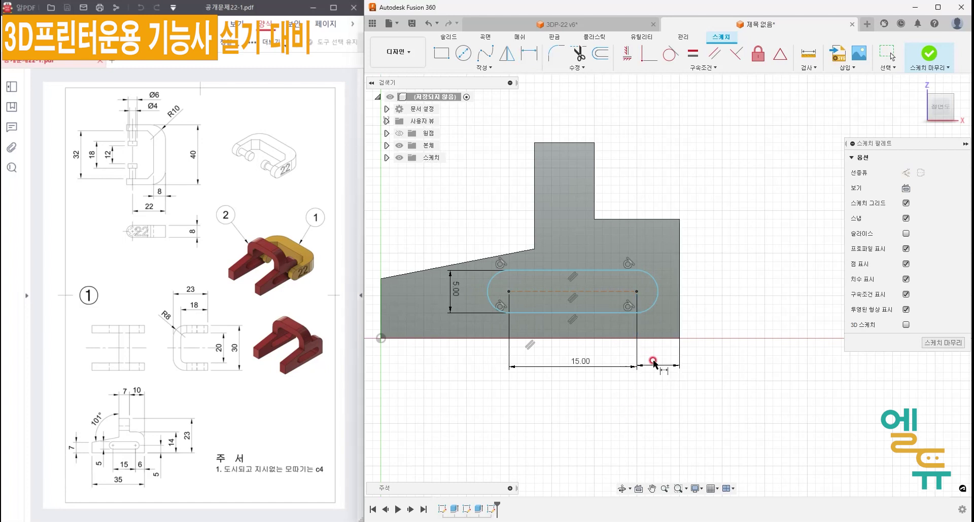
{"action": "key", "text": "Return"}
Place the slot 5 mm above the bottom edge and finish the sketch.
{"action": "left_click", "coordinate": [658, 339]}
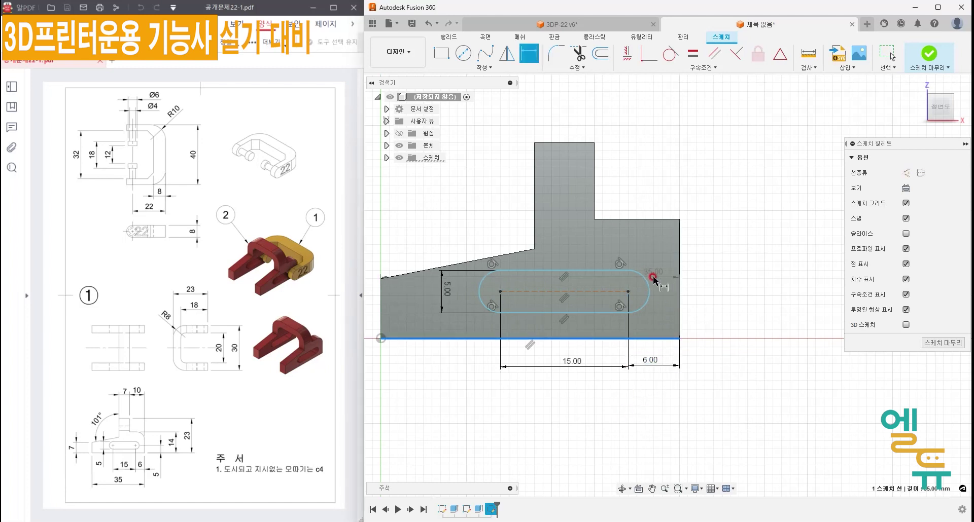
{"action": "left_click", "coordinate": [647, 283]}
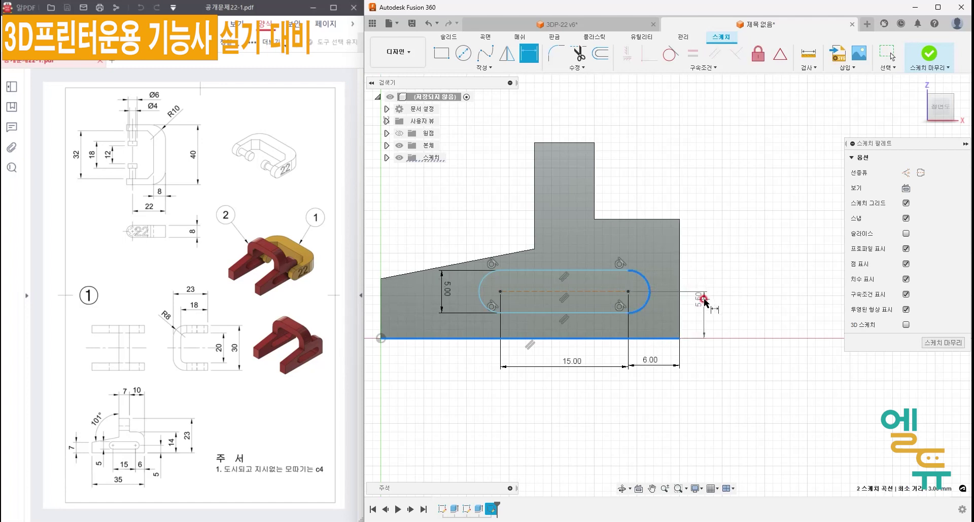
{"action": "left_click", "coordinate": [715, 340]}
{"action": "type", "text": "5"}
{"action": "key", "text": "Return"}
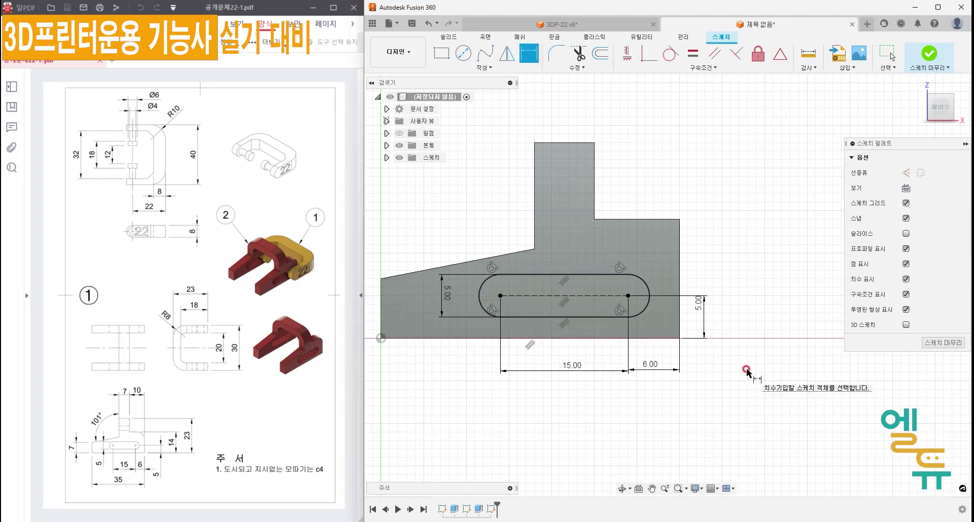
{"action": "left_click", "coordinate": [943, 342]}
Extrude the slot profile with extent All, flipped as a cut through both side arms.
{"action": "left_click", "coordinate": [463, 52]}
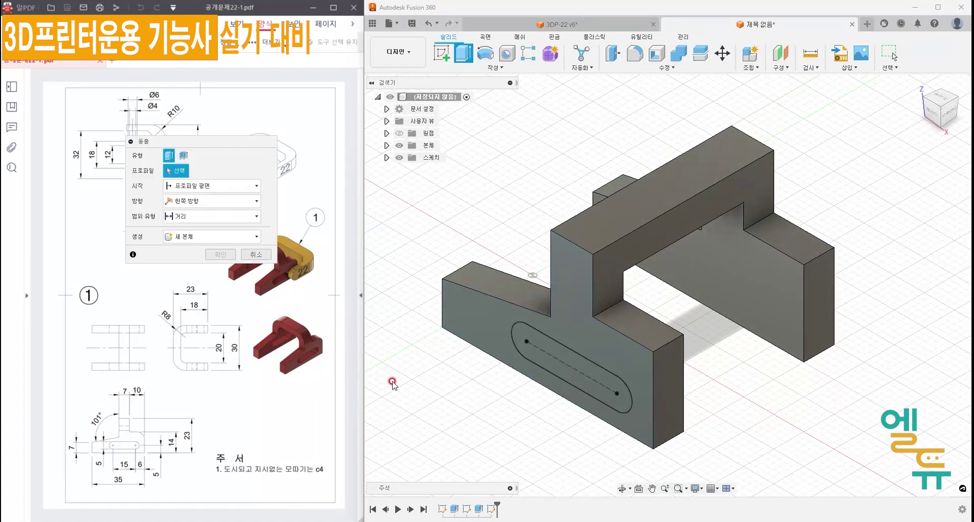
{"action": "left_click", "coordinate": [543, 355]}
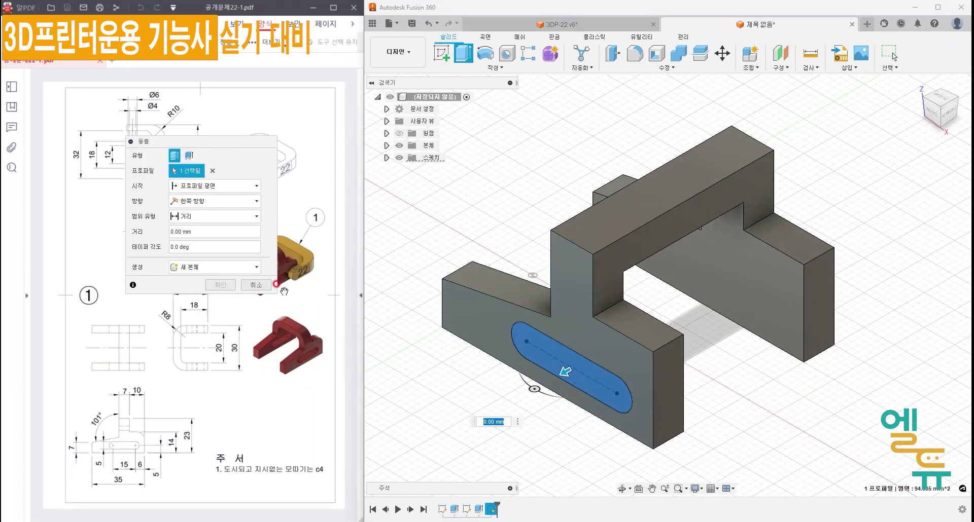
{"action": "left_click", "coordinate": [229, 216]}
{"action": "left_click", "coordinate": [200, 252]}
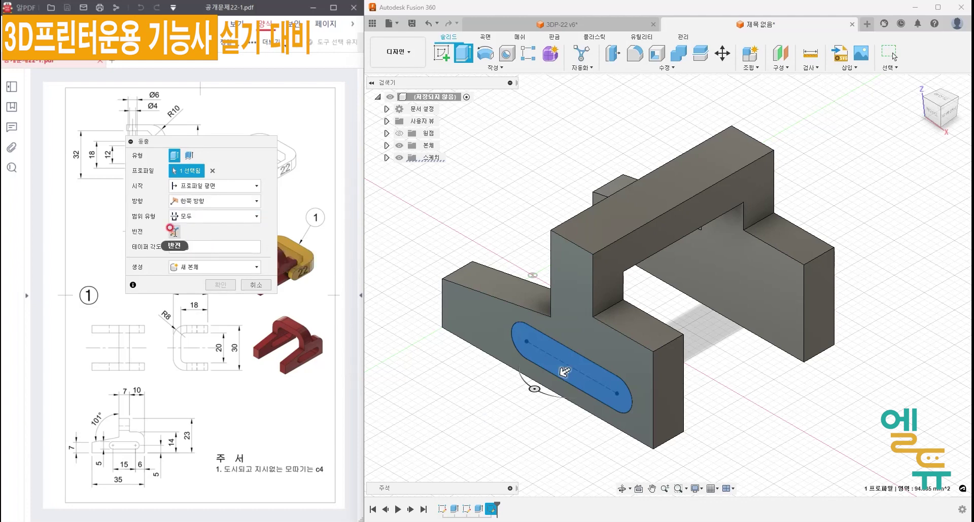
{"action": "left_click", "coordinate": [172, 230]}
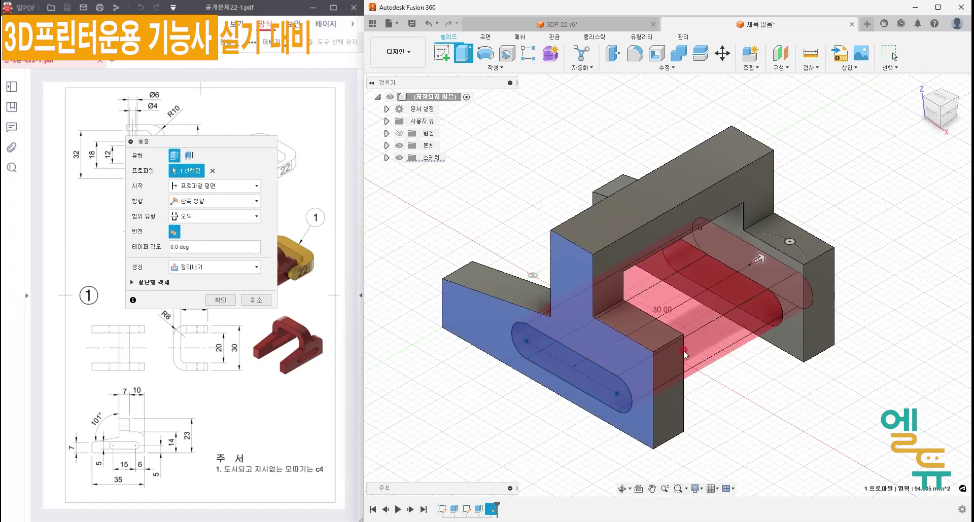
{"action": "left_click", "coordinate": [227, 302]}
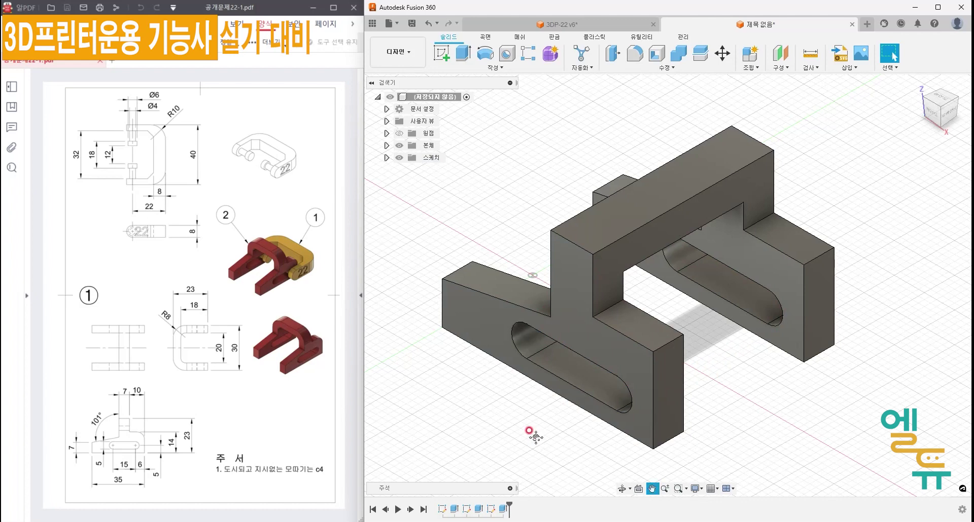
{"action": "middle_click_drag", "start_coordinate": [537, 440], "coordinate": [508, 413]}
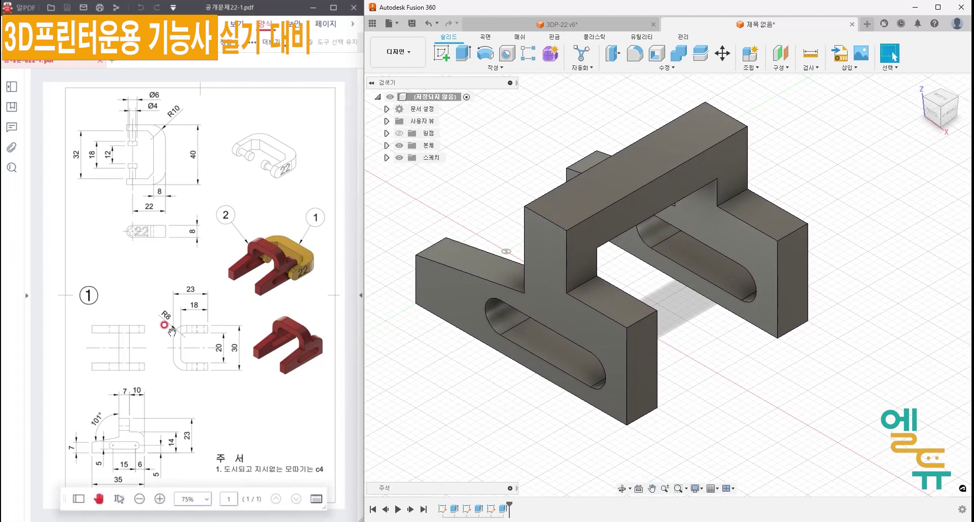
{"action": "mouse_move", "coordinate": [173, 327]}
{"action": "left_mouse_down"}
{"action": "mouse_move", "coordinate": [152, 307]}
{"action": "mouse_move", "coordinate": [175, 307]}
{"action": "mouse_move", "coordinate": [181, 337]}
{"action": "left_mouse_up"}
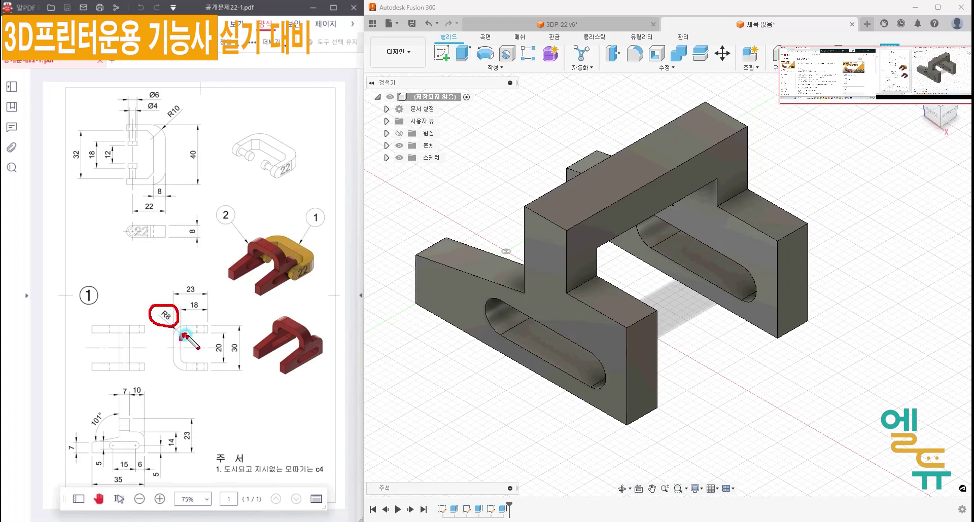
{"action": "mouse_move", "coordinate": [230, 350]}
{"action": "left_mouse_down"}
{"action": "mouse_move", "coordinate": [247, 382]}
{"action": "mouse_move", "coordinate": [256, 378]}
{"action": "mouse_move", "coordinate": [218, 373]}
{"action": "left_mouse_up"}
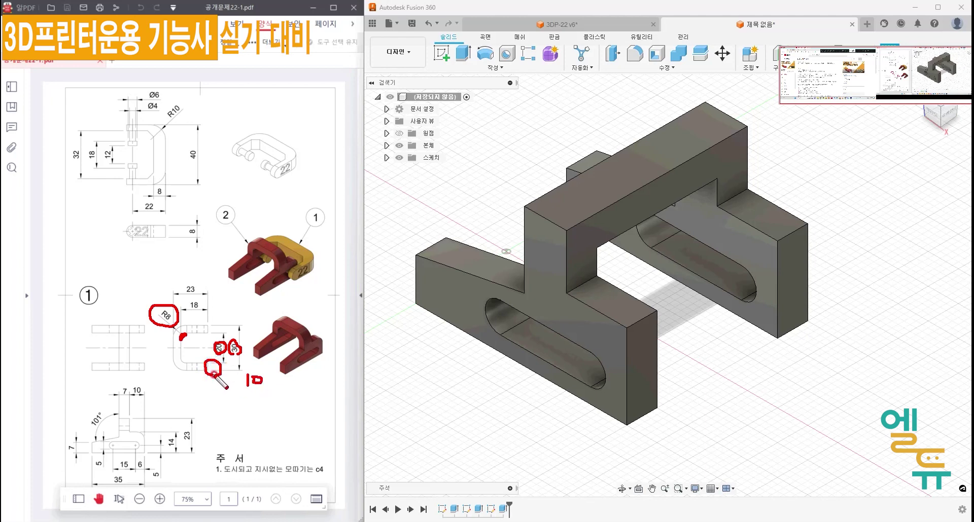
{"action": "left_click_drag", "start_coordinate": [214, 333], "coordinate": [221, 328]}
{"action": "mouse_move", "coordinate": [264, 376]}
{"action": "left_mouse_down"}
{"action": "mouse_move", "coordinate": [269, 383]}
{"action": "mouse_move", "coordinate": [244, 405]}
{"action": "mouse_move", "coordinate": [275, 407]}
{"action": "left_mouse_up"}
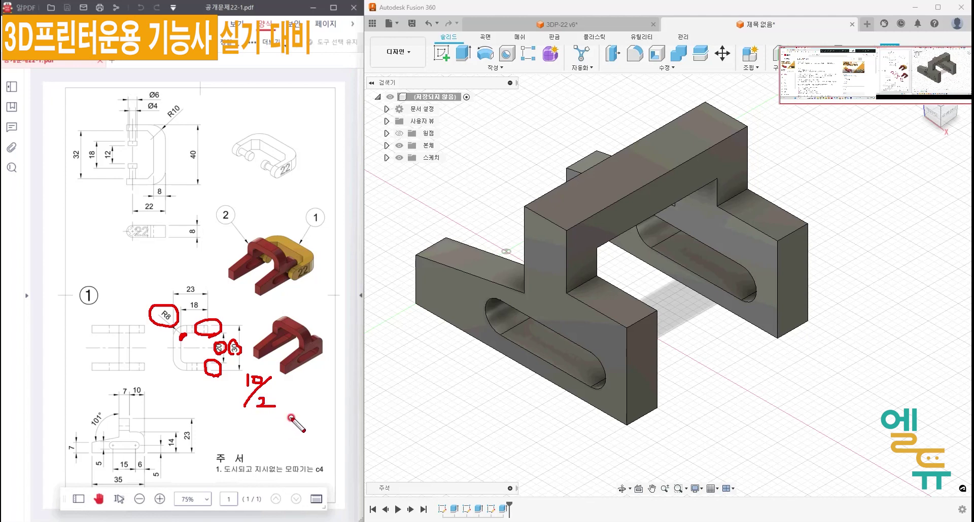
{"action": "key", "text": "Escape"}
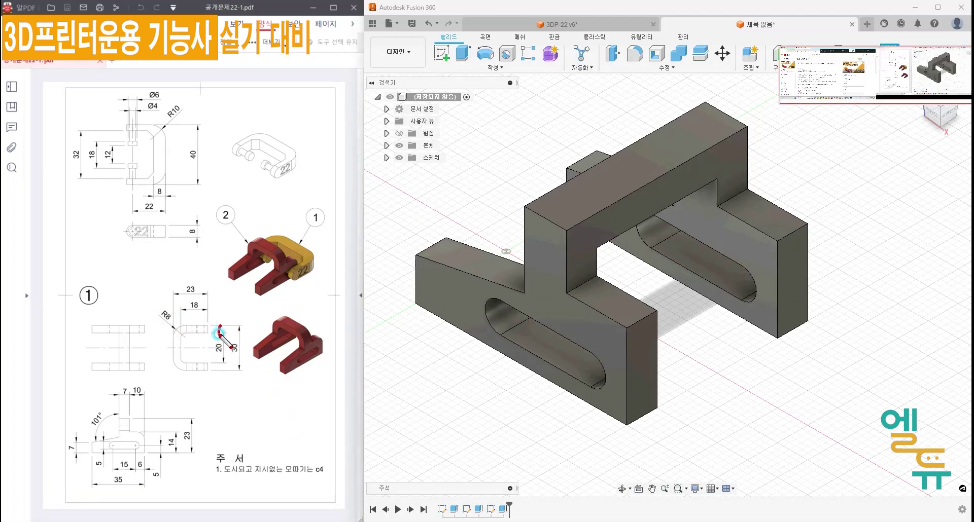
{"action": "left_click_drag", "start_coordinate": [219, 335], "coordinate": [231, 321]}
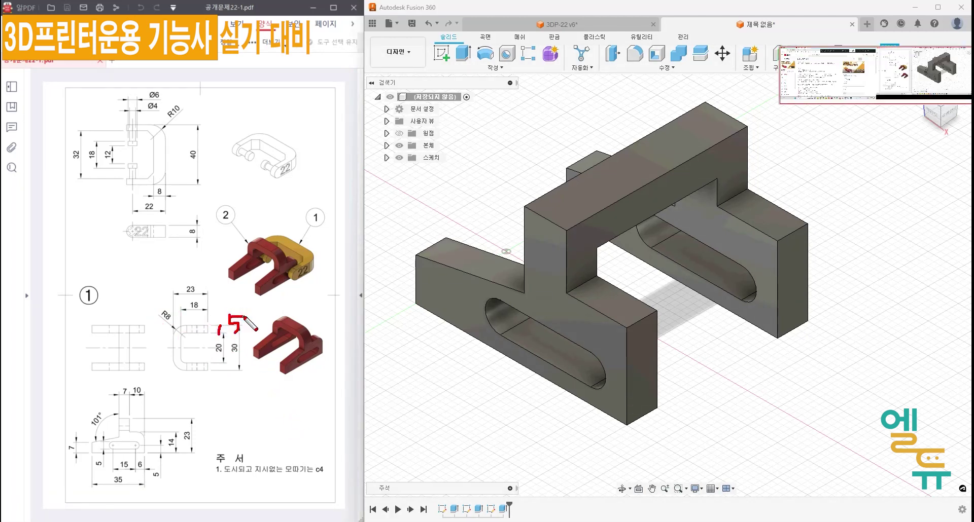
{"action": "left_click_drag", "start_coordinate": [171, 320], "coordinate": [176, 333]}
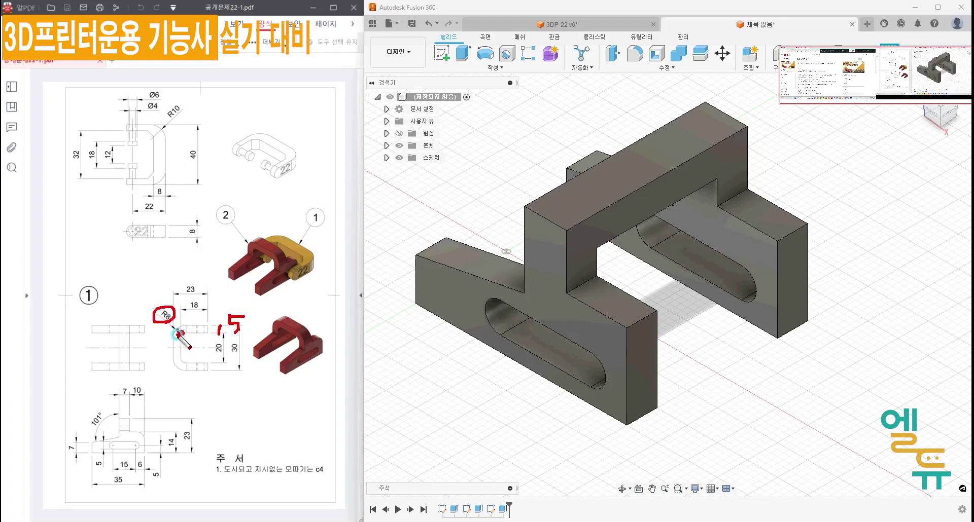
{"action": "left_click_drag", "start_coordinate": [196, 347], "coordinate": [202, 339]}
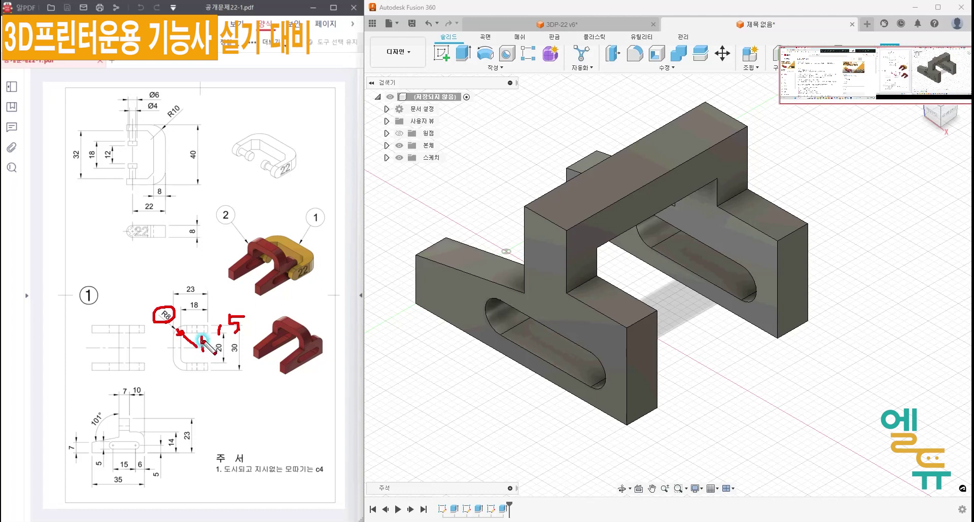
{"action": "key", "text": "Escape"}
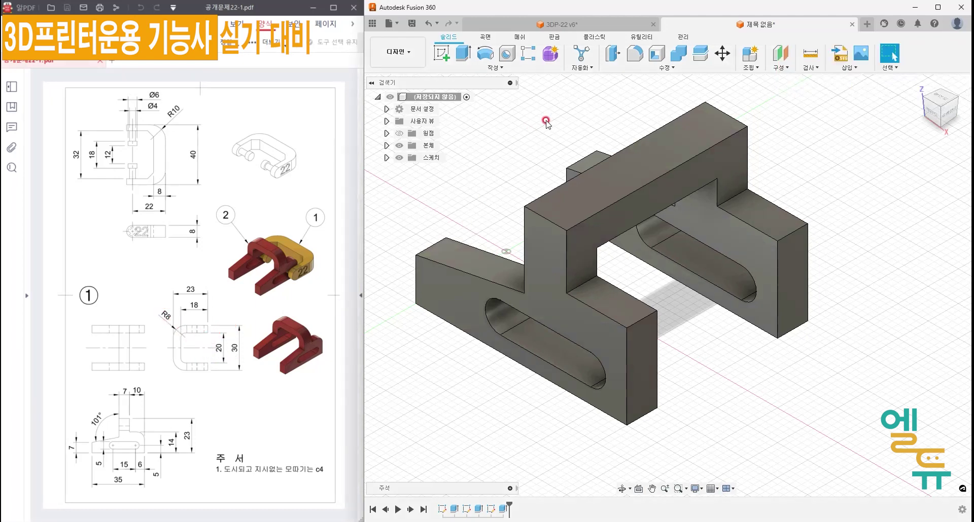
Fillet two edges, then add a second set with the inner bridge edge at 3 mm.
{"action": "left_click", "coordinate": [632, 52]}
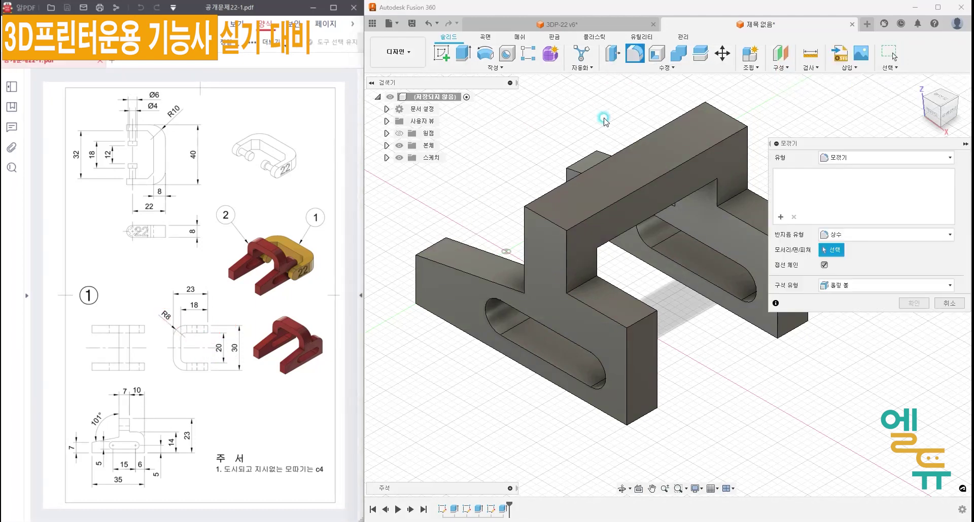
{"action": "left_click", "coordinate": [538, 215]}
{"action": "left_click", "coordinate": [725, 112]}
{"action": "type", "text": "8"}
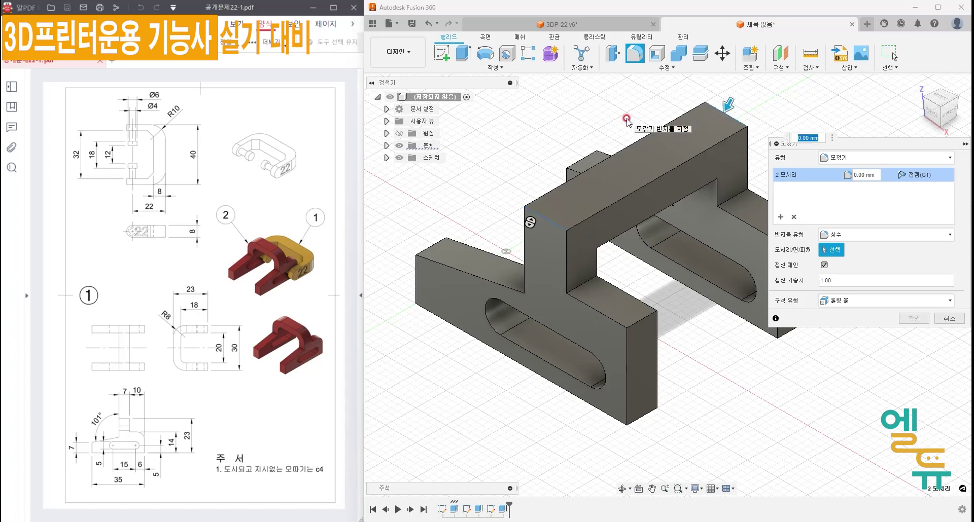
{"action": "left_click", "coordinate": [780, 217]}
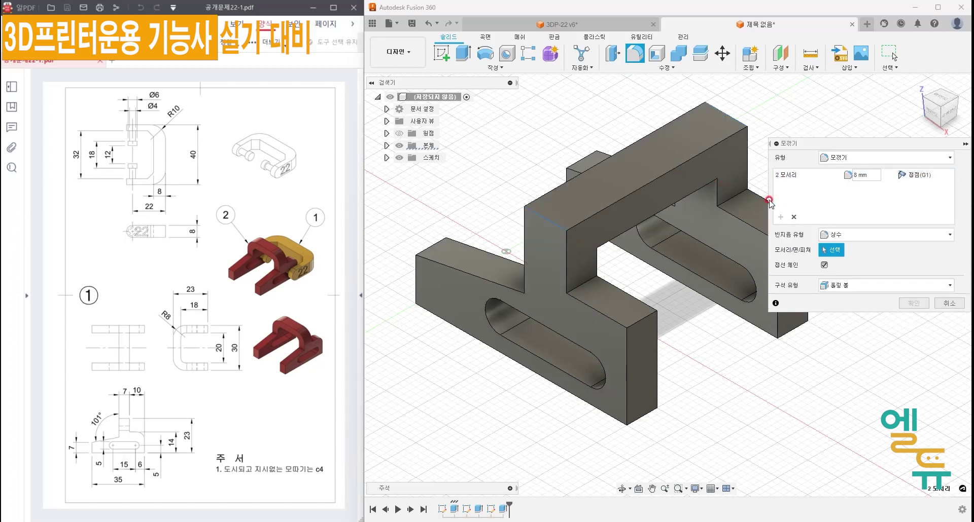
{"action": "left_click", "coordinate": [710, 167]}
{"action": "left_click", "coordinate": [586, 236]}
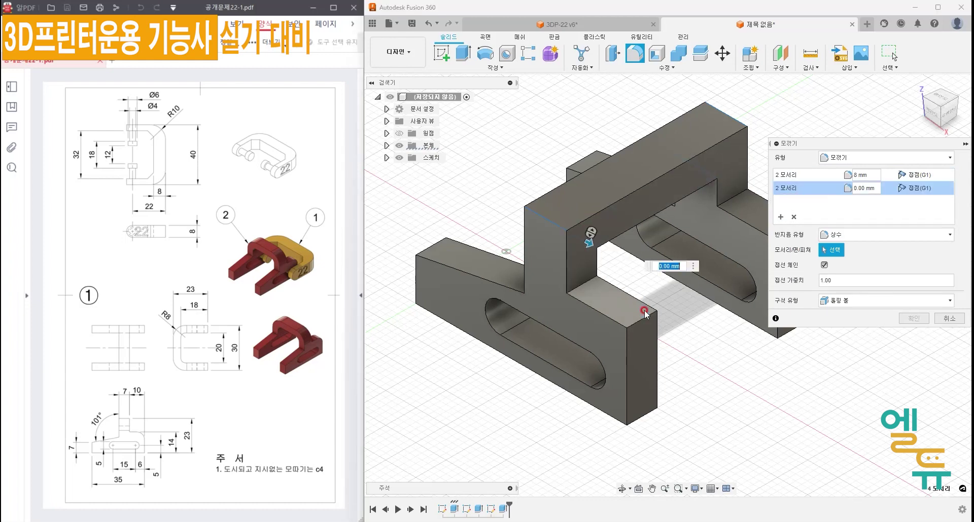
{"action": "key", "text": "Return"}
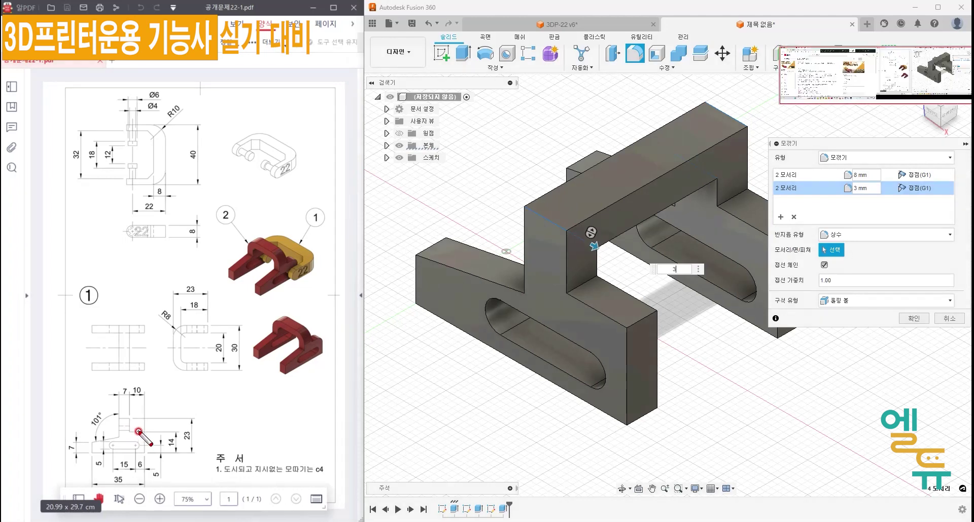
{"action": "mouse_move", "coordinate": [142, 435]}
{"action": "left_mouse_down"}
{"action": "mouse_move", "coordinate": [169, 403]}
{"action": "mouse_move", "coordinate": [188, 421]}
{"action": "left_mouse_up"}
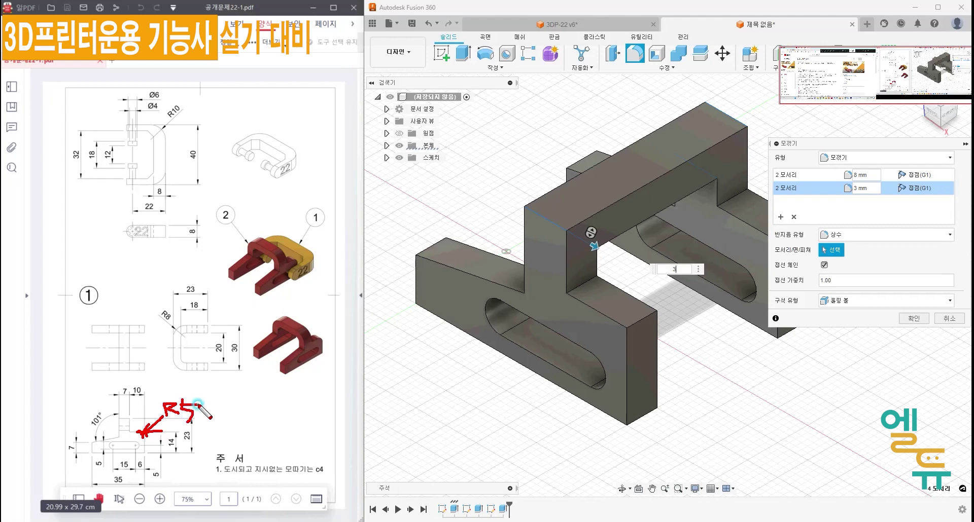
Add a third set rounding the two outer block edges at 5 mm and apply it.
{"action": "left_click", "coordinate": [781, 217]}
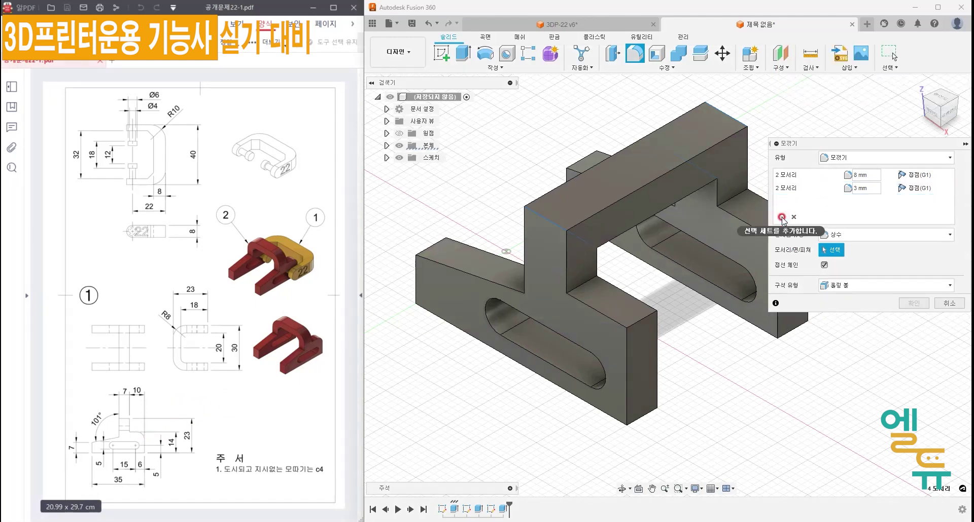
{"action": "left_click", "coordinate": [650, 317]}
{"action": "middle_click_drag", "start_coordinate": [775, 260], "coordinate": [686, 273]}
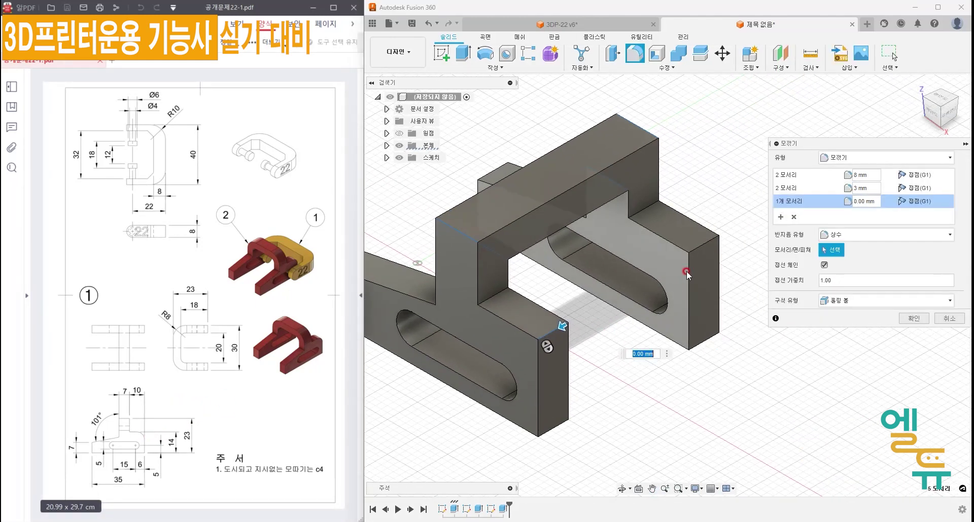
{"action": "left_click", "coordinate": [686, 272]}
{"action": "type", "text": "5"}
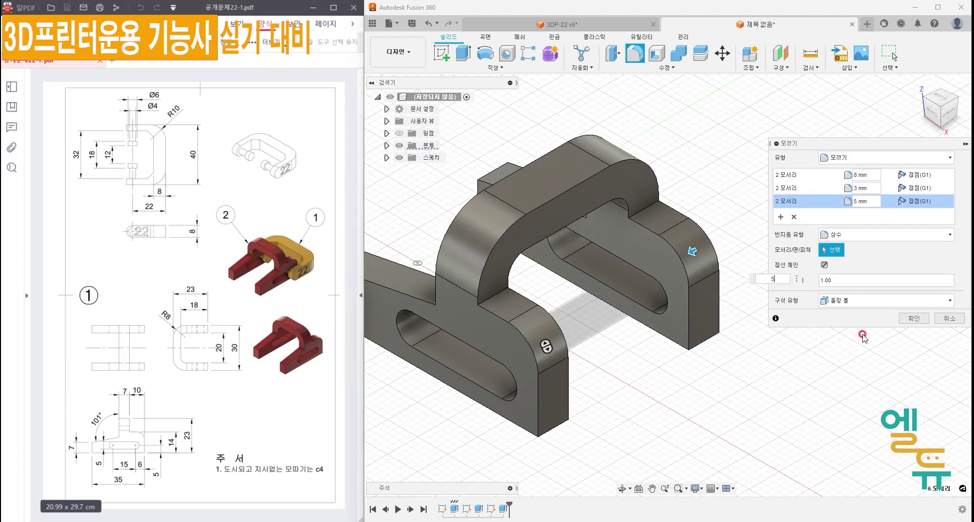
{"action": "left_click", "coordinate": [913, 318]}
{"action": "mouse_move", "coordinate": [671, 404]}
{"action": "middle_mouse_down", "text": "shift"}
{"action": "mouse_move", "coordinate": [768, 400]}
{"action": "mouse_move", "coordinate": [766, 387]}
{"action": "mouse_move", "coordinate": [708, 405]}
{"action": "middle_mouse_up", "text": "shift"}
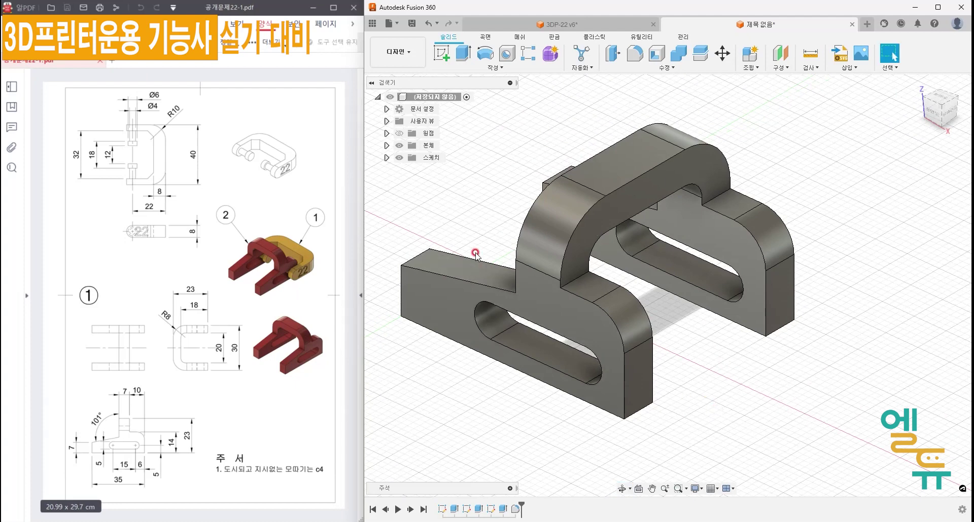
Expand the Bodies folder and hide the bracket body 본체1.
{"action": "left_click", "coordinate": [386, 146]}
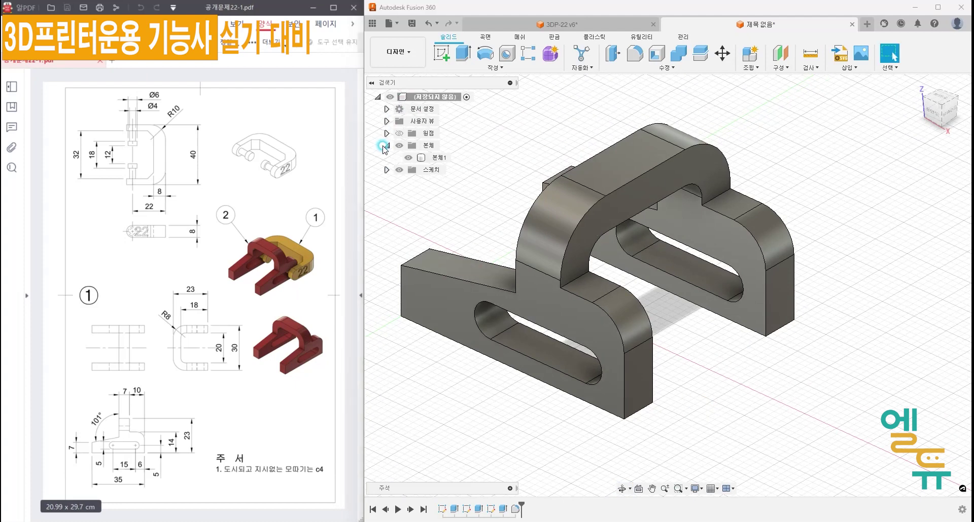
{"action": "left_click", "coordinate": [408, 158]}
{"action": "left_click", "coordinate": [408, 158]}
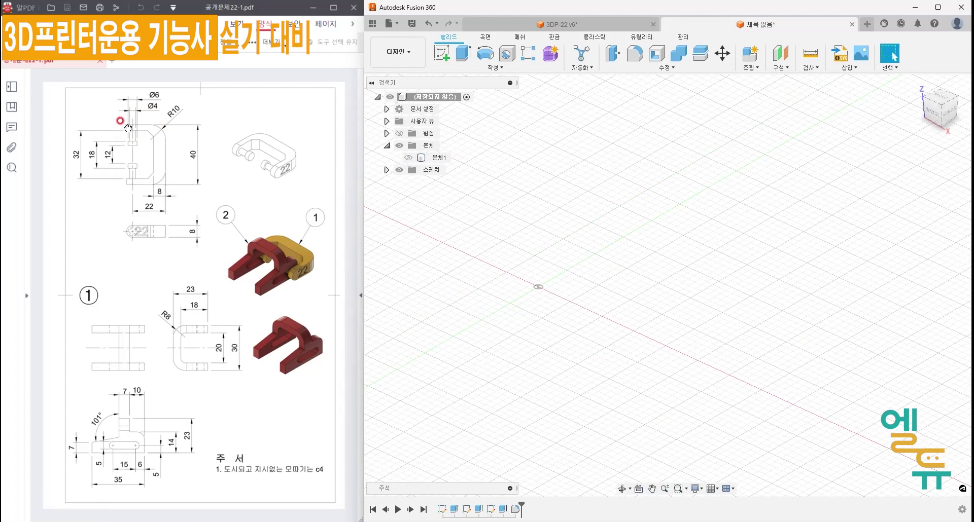
{"action": "mouse_move", "coordinate": [128, 128]}
{"action": "left_mouse_down"}
{"action": "mouse_move", "coordinate": [159, 129]}
{"action": "mouse_move", "coordinate": [159, 168]}
{"action": "mouse_move", "coordinate": [119, 181]}
{"action": "left_mouse_up"}
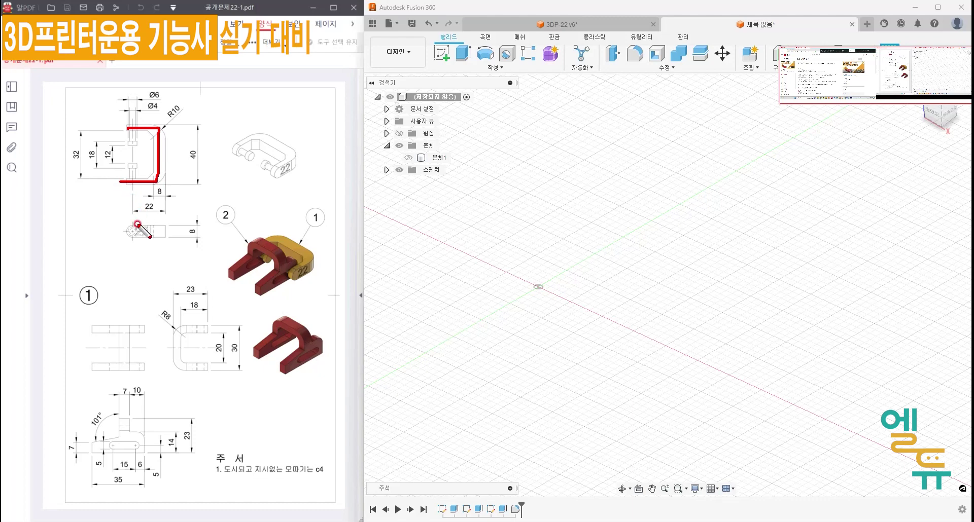
{"action": "mouse_move", "coordinate": [137, 223]}
{"action": "left_mouse_down"}
{"action": "mouse_move", "coordinate": [124, 237]}
{"action": "mouse_move", "coordinate": [167, 223]}
{"action": "mouse_move", "coordinate": [124, 222]}
{"action": "left_mouse_up"}
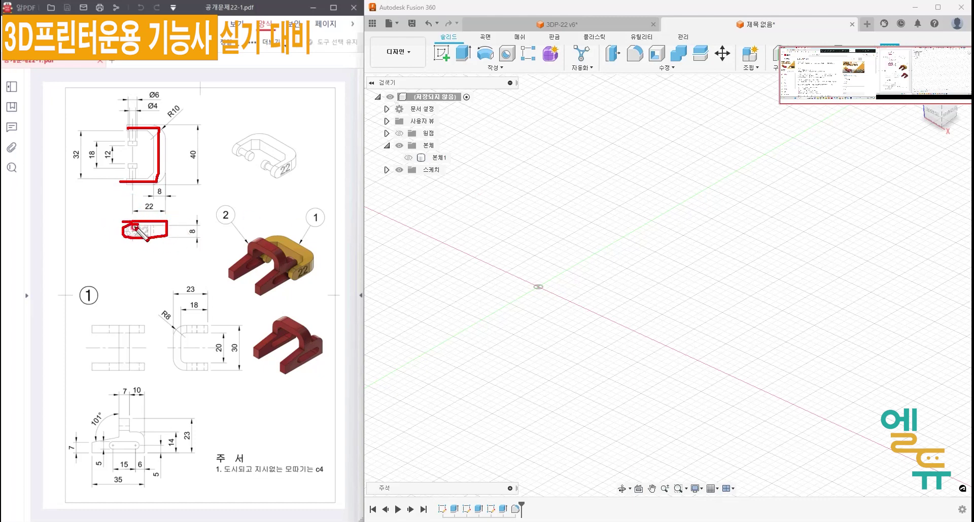
{"action": "key", "text": "Escape"}
{"action": "left_click", "coordinate": [527, 158]}
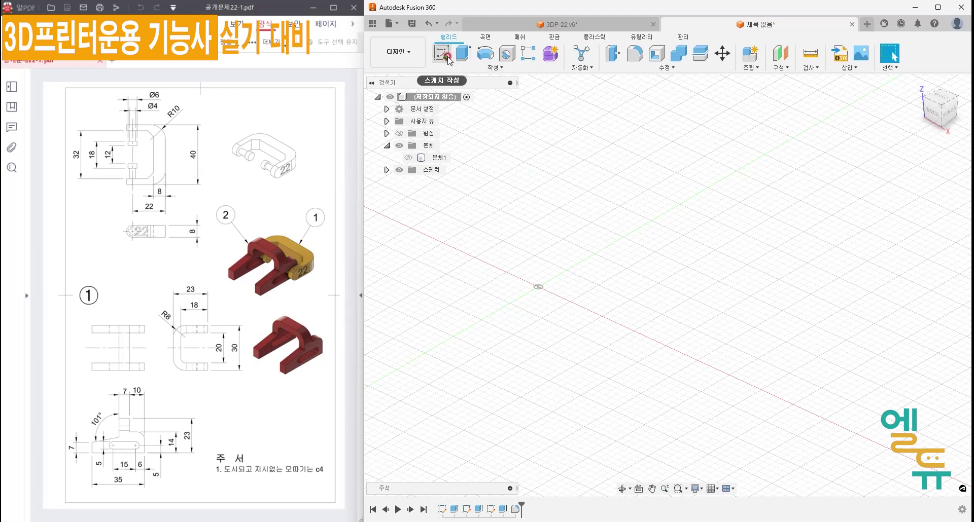
Start a sketch on an origin plane and draw a 22 × 8 mm rectangle.
{"action": "left_click", "coordinate": [448, 56]}
{"action": "left_click", "coordinate": [551, 273]}
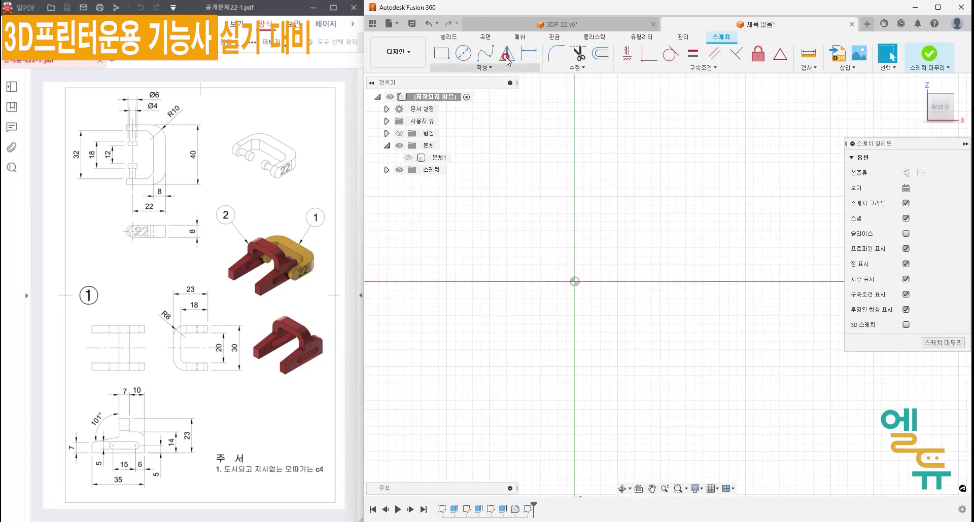
{"action": "left_click", "coordinate": [441, 56]}
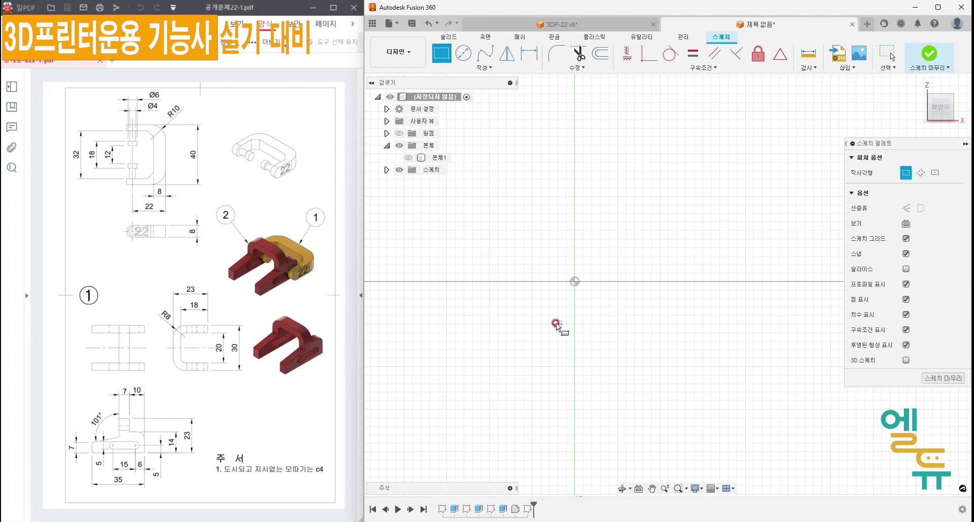
{"action": "left_click", "coordinate": [592, 316]}
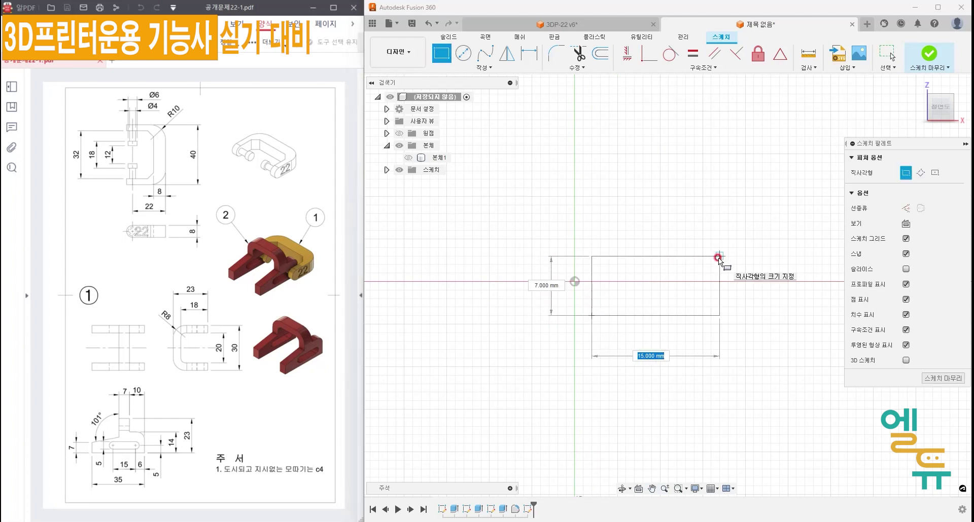
{"action": "type", "text": "22"}
{"action": "key", "text": "Tab"}
{"action": "type", "text": "8"}
{"action": "key", "text": "Return"}
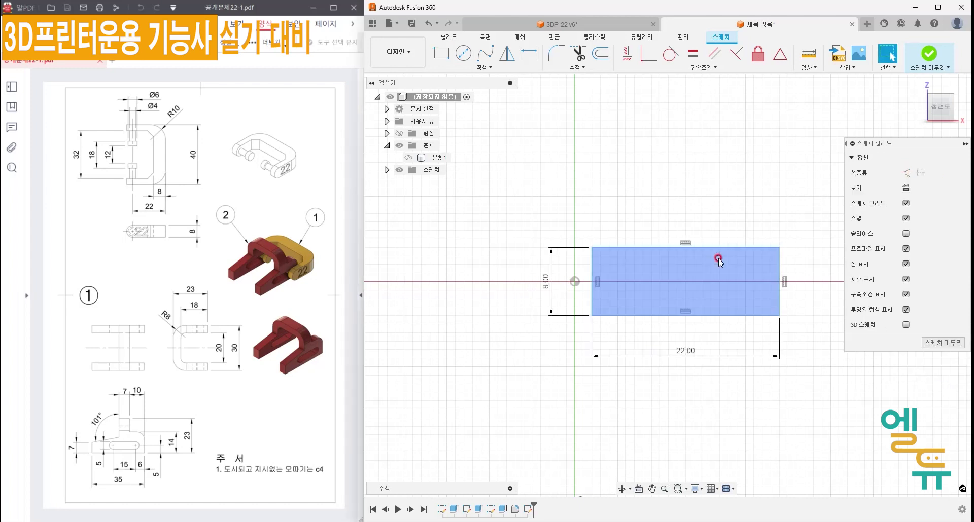
{"action": "left_click_drag", "start_coordinate": [606, 318], "coordinate": [618, 319]}
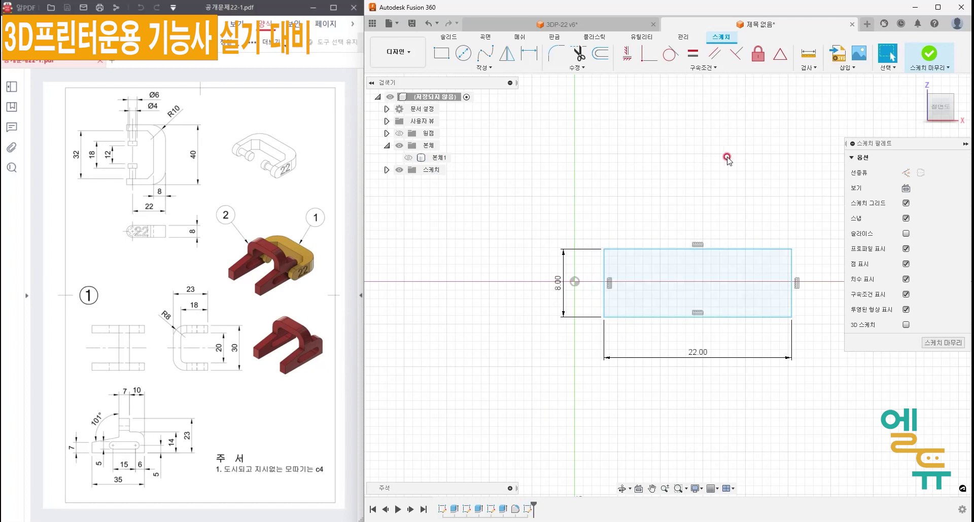
Make the rectangle's left edge symmetric about the origin.
{"action": "left_click", "coordinate": [780, 53]}
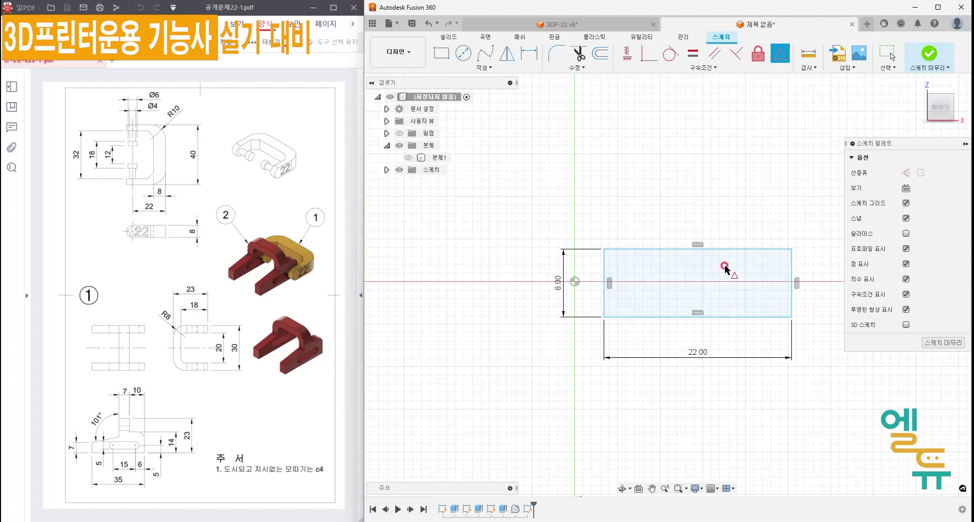
{"action": "left_click", "coordinate": [604, 273]}
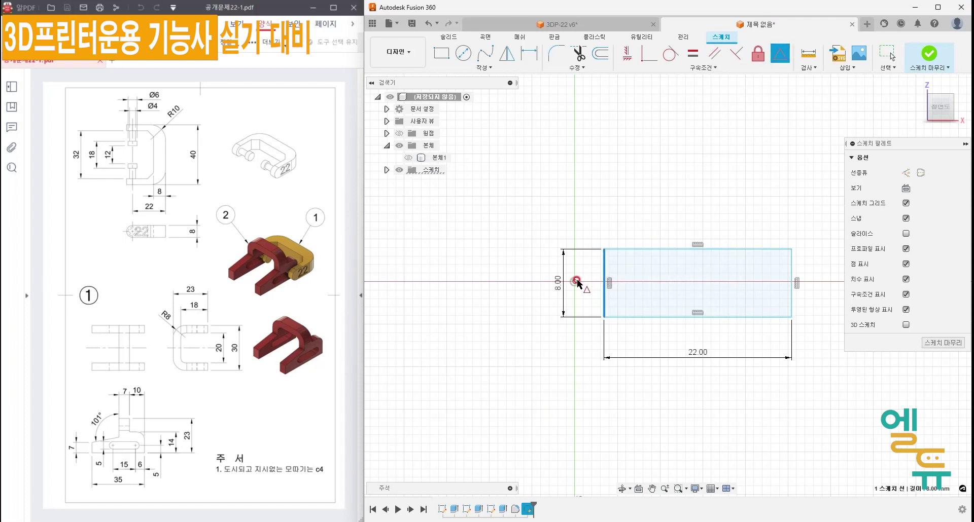
{"action": "left_click", "coordinate": [575, 282]}
{"action": "key", "text": "Escape"}
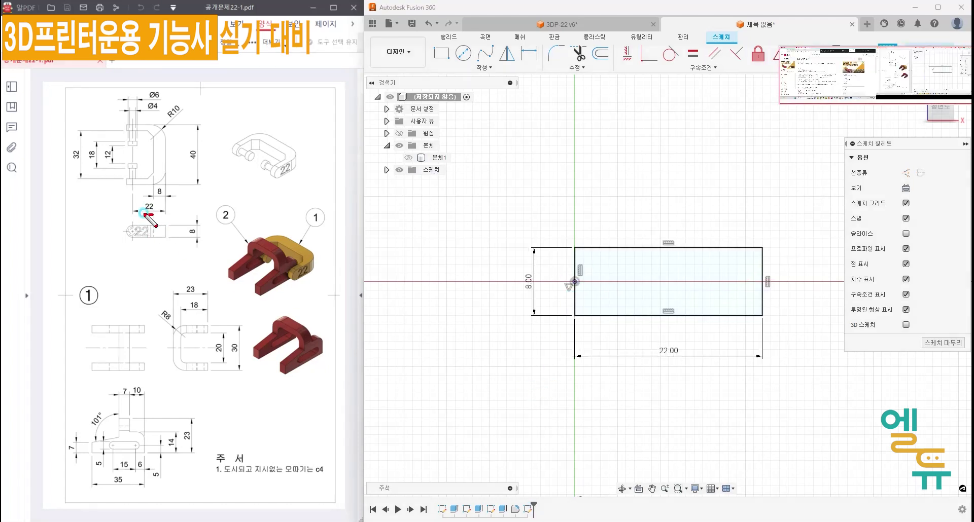
{"action": "mouse_move", "coordinate": [145, 207]}
{"action": "left_mouse_down"}
{"action": "mouse_move", "coordinate": [153, 209]}
{"action": "mouse_move", "coordinate": [134, 266]}
{"action": "left_mouse_up"}
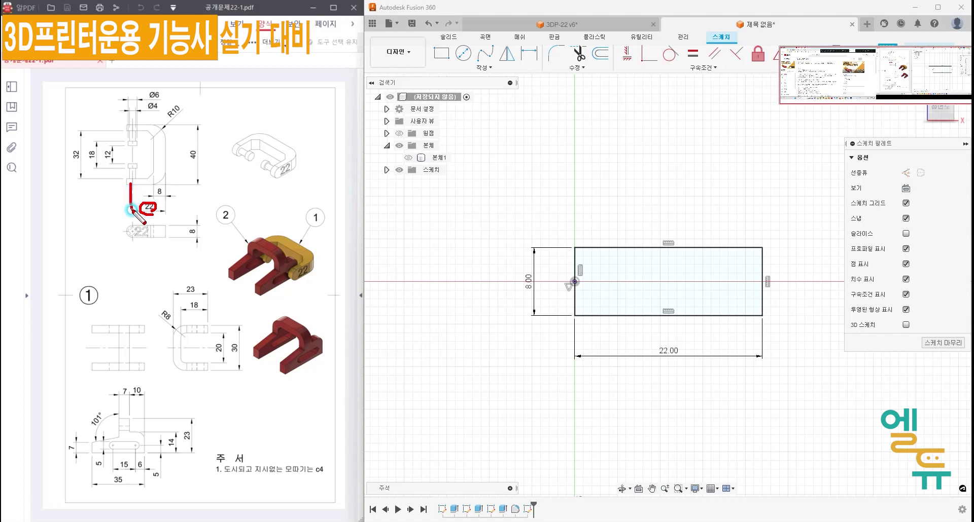
{"action": "left_click_drag", "start_coordinate": [133, 224], "coordinate": [122, 232]}
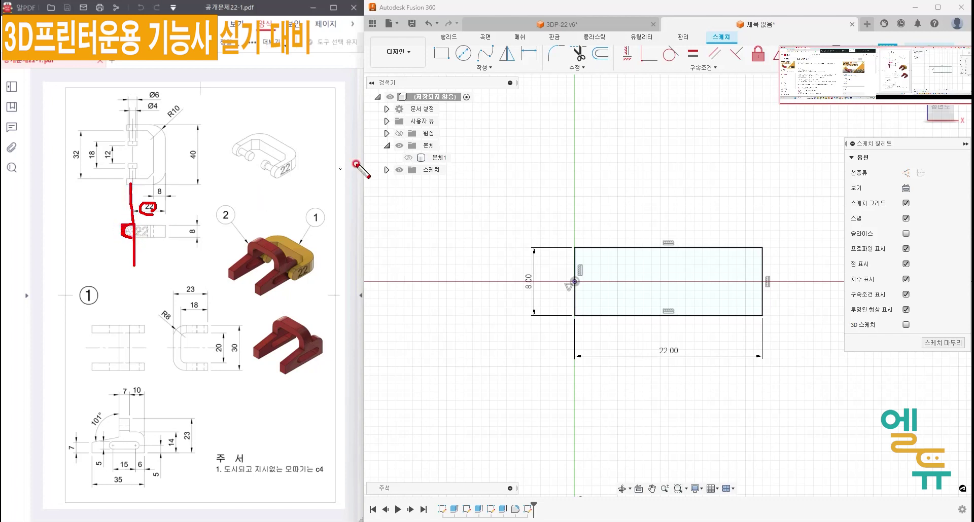
{"action": "left_click", "coordinate": [484, 68]}
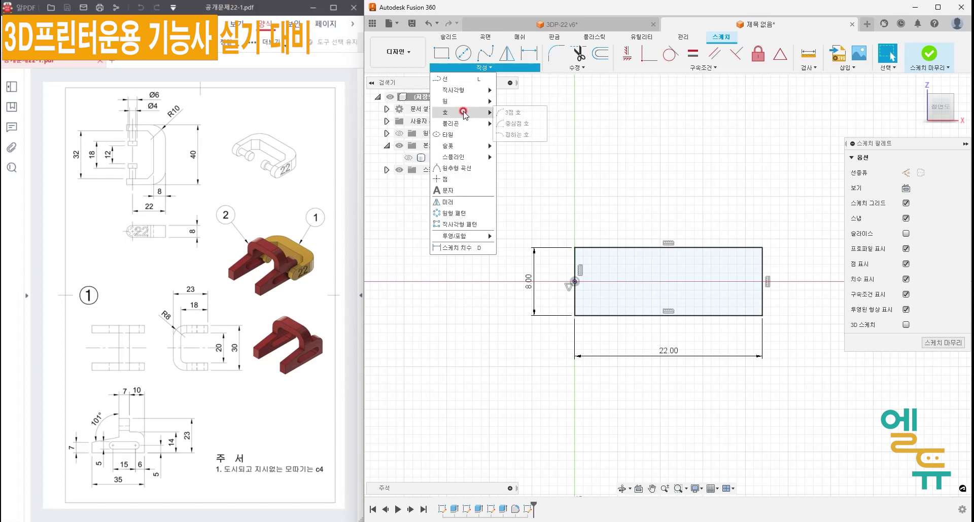
{"action": "mouse_move", "coordinate": [461, 113]}
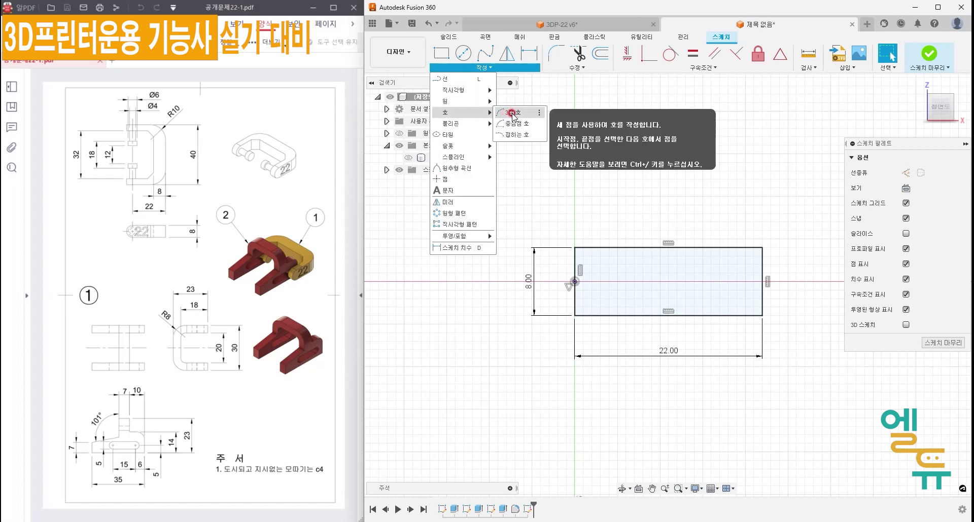
Draw a three-point arc on the rectangle's left end, then delete it.
{"action": "left_click", "coordinate": [513, 113]}
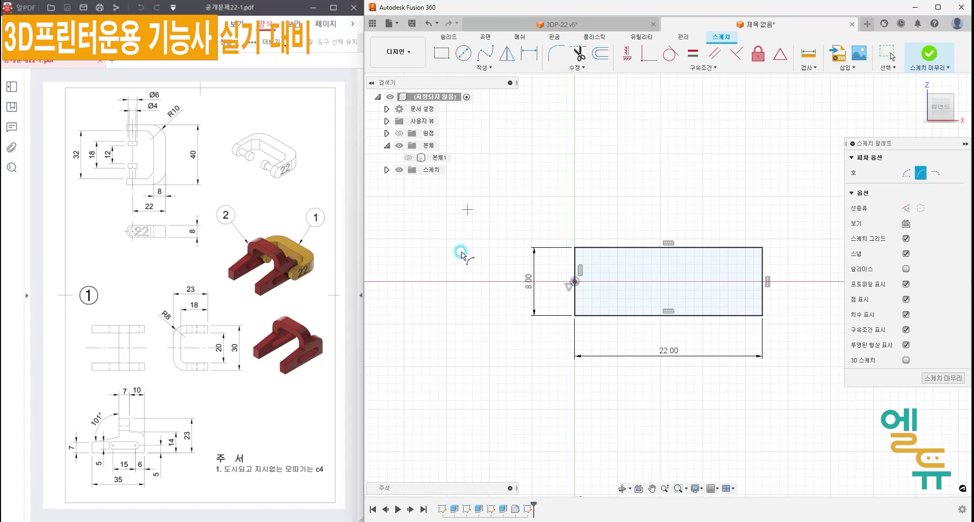
{"action": "left_click", "coordinate": [575, 248]}
{"action": "left_click", "coordinate": [574, 316]}
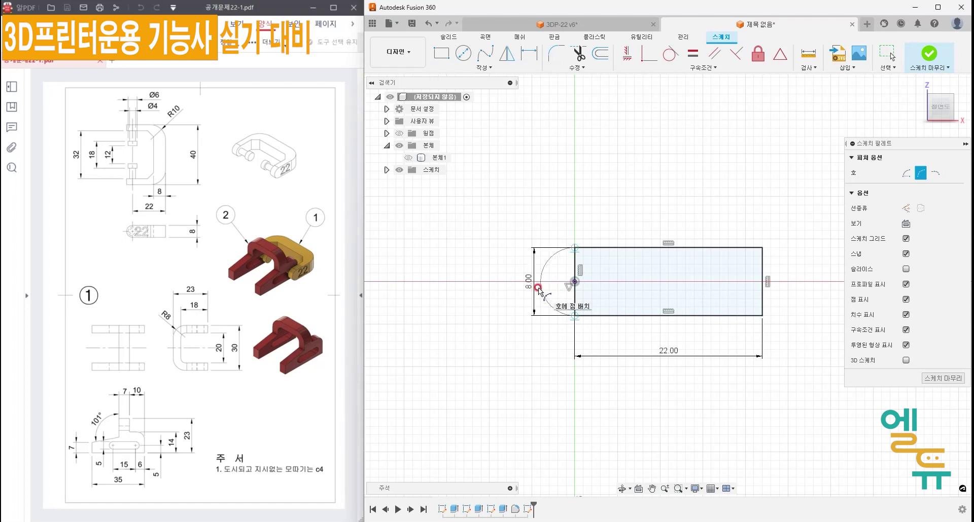
{"action": "left_click", "coordinate": [538, 288]}
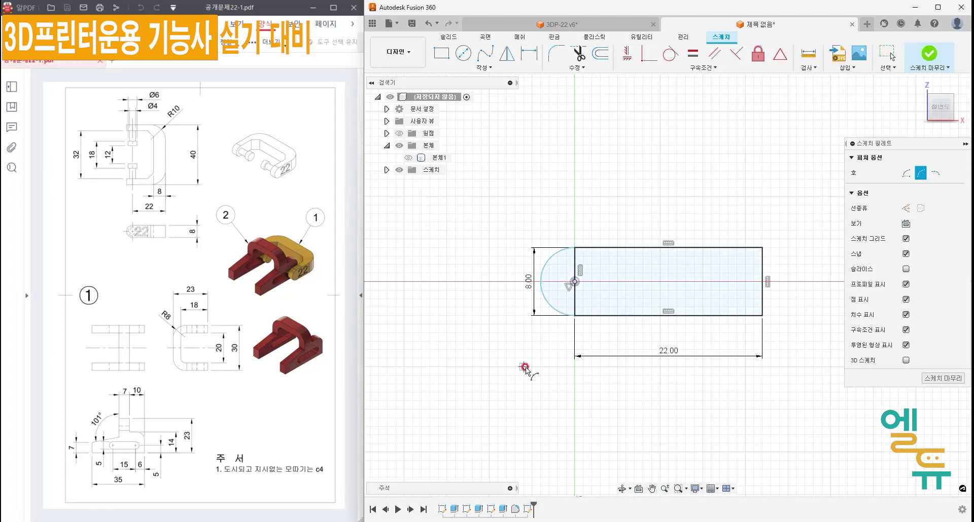
{"action": "key", "text": "Escape"}
{"action": "left_click_drag", "start_coordinate": [551, 310], "coordinate": [524, 308]}
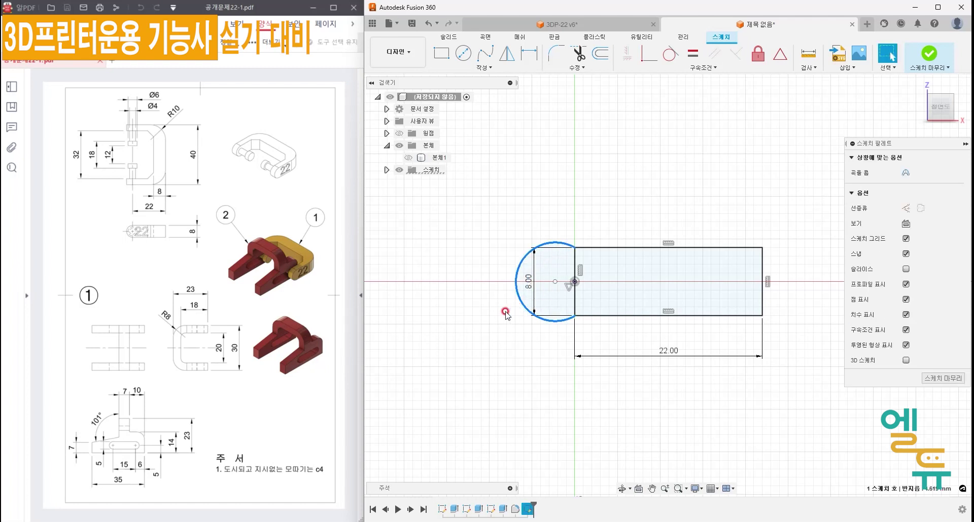
{"action": "key", "text": "Delete"}
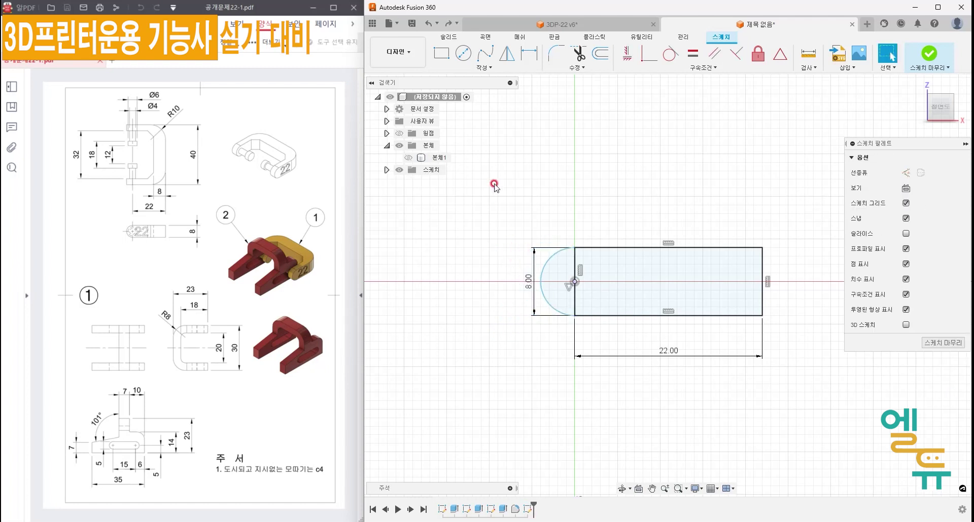
Redraw the three-point arc as a semicircle bulging left between the left corners.
{"action": "left_click", "coordinate": [483, 68]}
{"action": "mouse_move", "coordinate": [453, 101]}
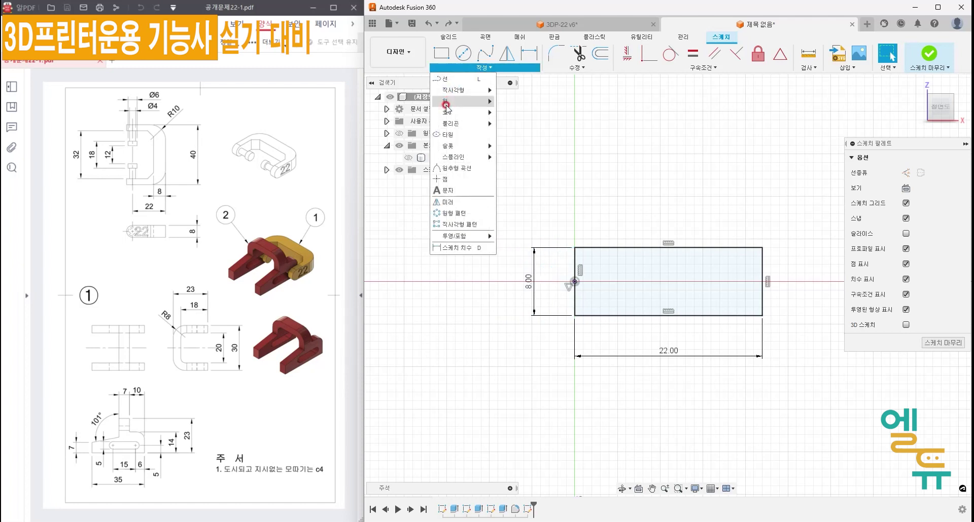
{"action": "left_click", "coordinate": [511, 112]}
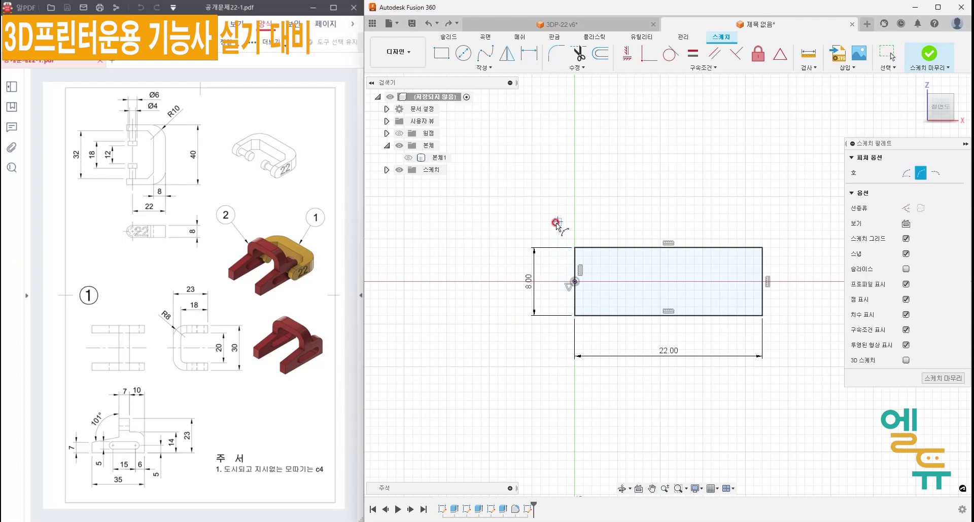
{"action": "left_click", "coordinate": [574, 247]}
{"action": "left_click", "coordinate": [575, 316]}
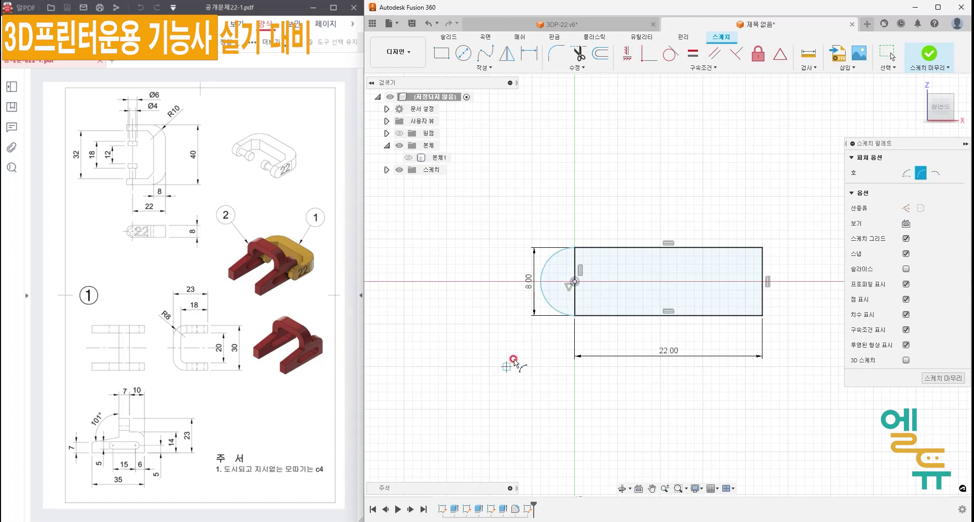
{"action": "left_click", "coordinate": [550, 303]}
{"action": "left_click_drag", "start_coordinate": [549, 303], "coordinate": [515, 336]}
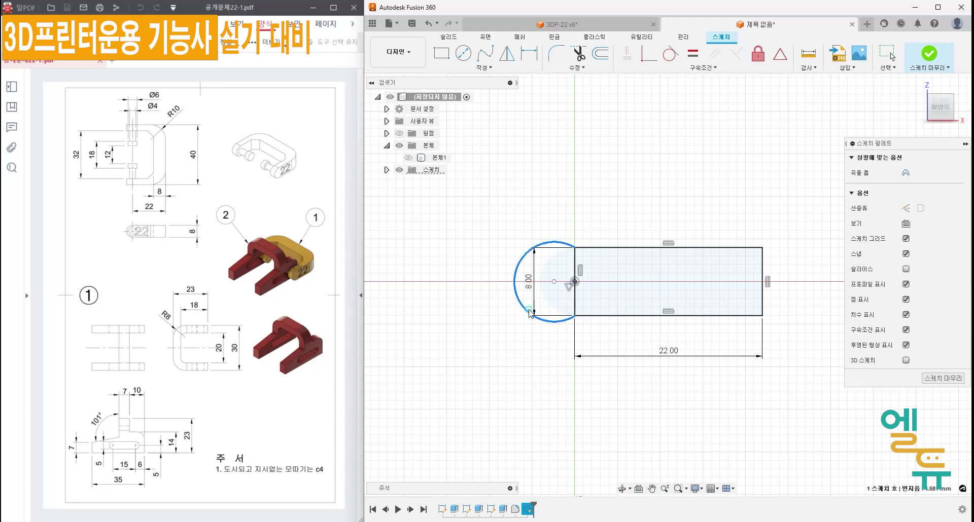
{"action": "middle_click_drag", "start_coordinate": [514, 336], "coordinate": [499, 349]}
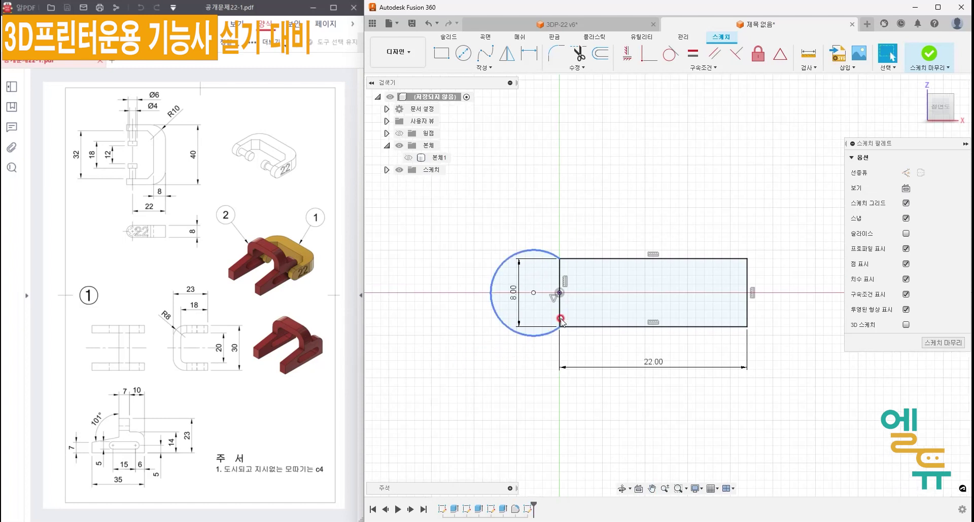
Make the arc centre coincident with the left-edge midpoint and set that edge to construction.
{"action": "left_click", "coordinate": [649, 53]}
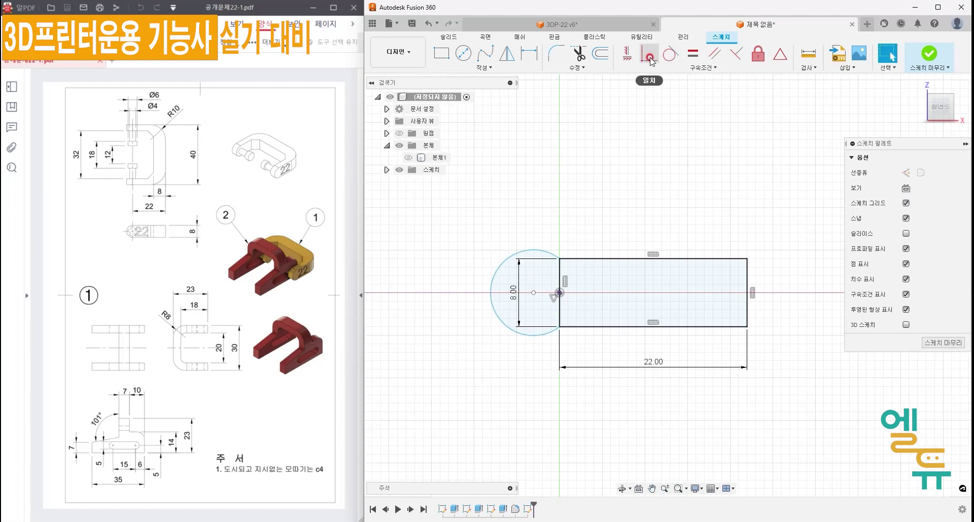
{"action": "left_click", "coordinate": [533, 293]}
{"action": "left_click", "coordinate": [559, 293]}
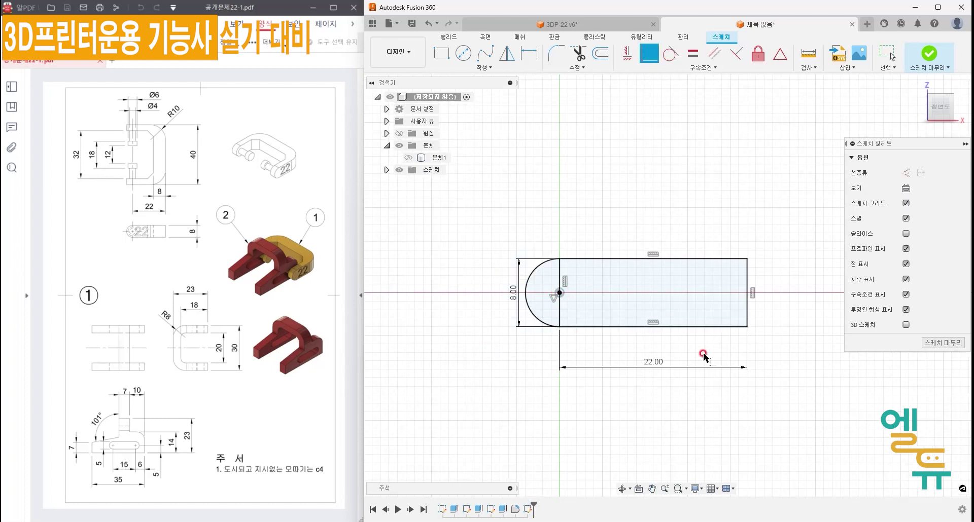
{"action": "key", "text": "Escape"}
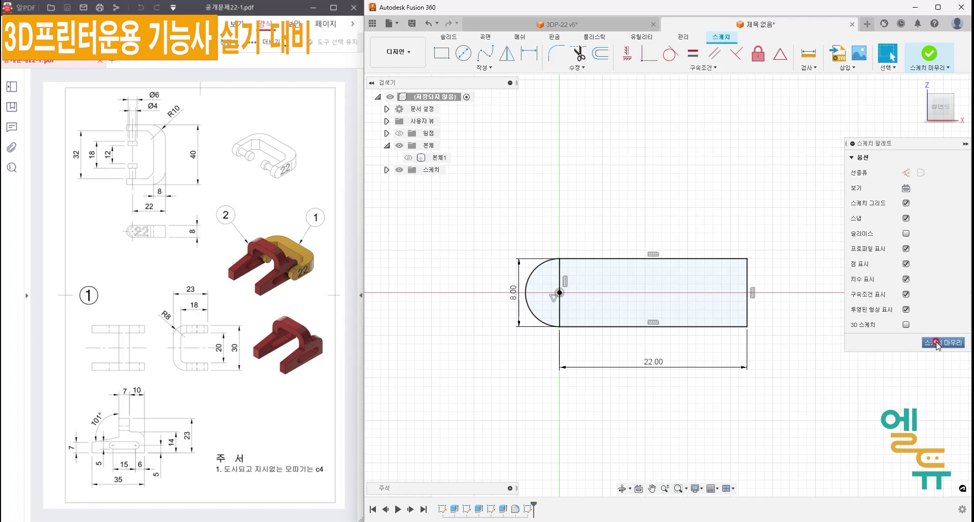
{"action": "left_click", "coordinate": [564, 278]}
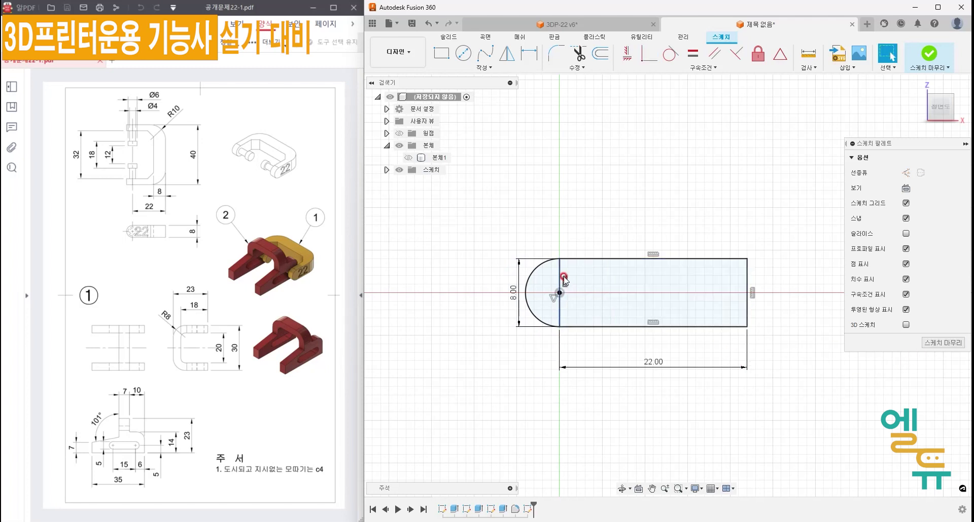
{"action": "left_click", "coordinate": [906, 174]}
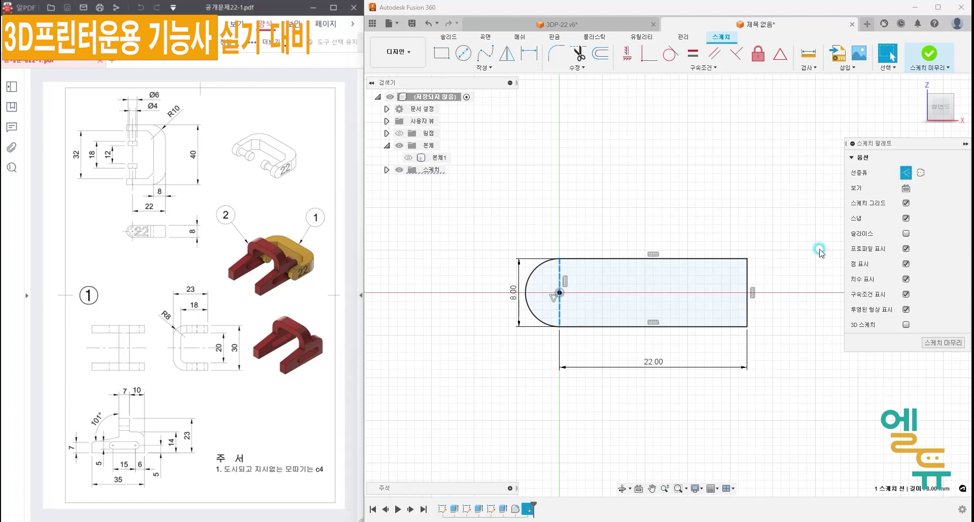
{"action": "left_click", "coordinate": [950, 344]}
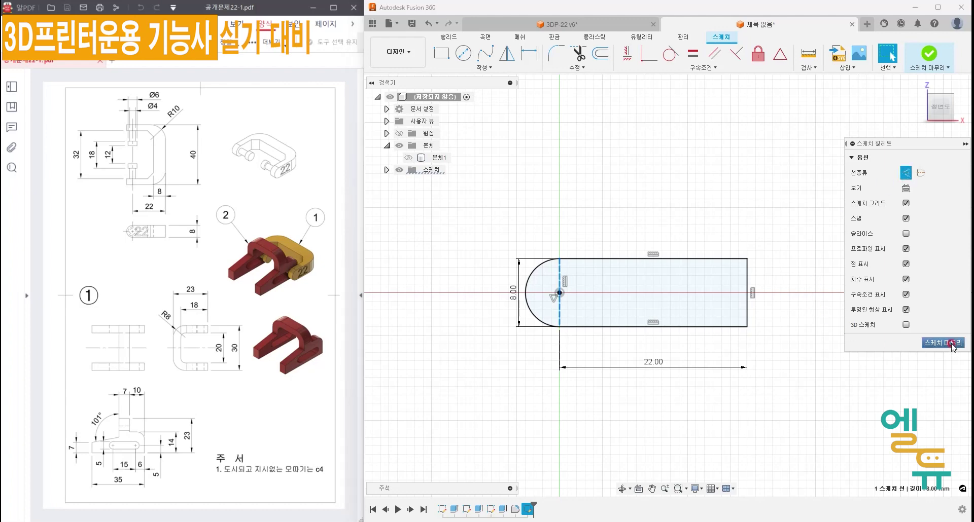
Extrude the rounded profile symmetrically, 40 mm total thickness, as a new body.
{"action": "left_click", "coordinate": [540, 242]}
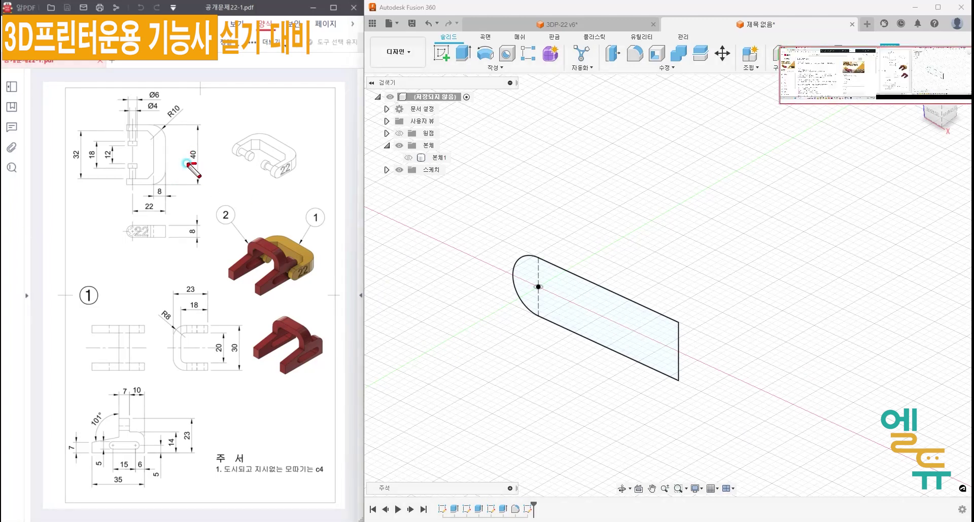
{"action": "left_click_drag", "start_coordinate": [191, 142], "coordinate": [193, 143]}
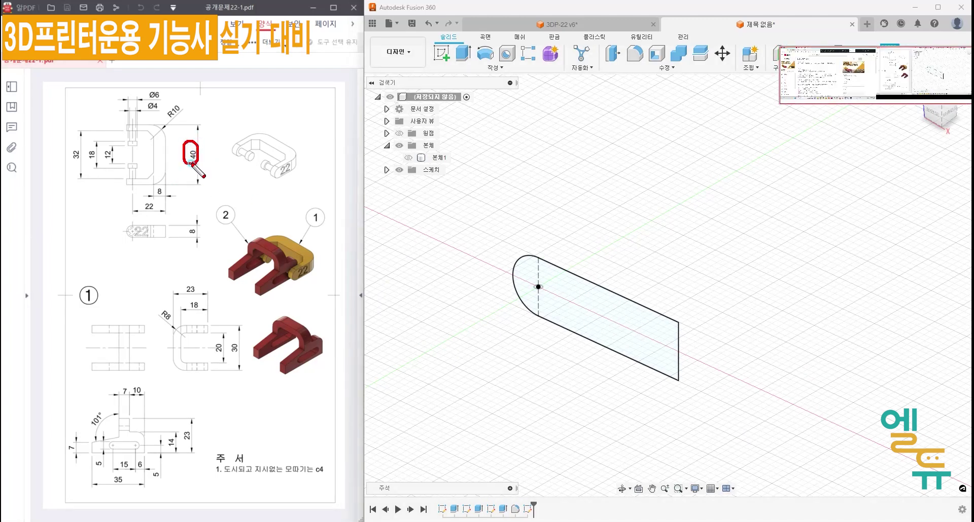
{"action": "left_click", "coordinate": [463, 52]}
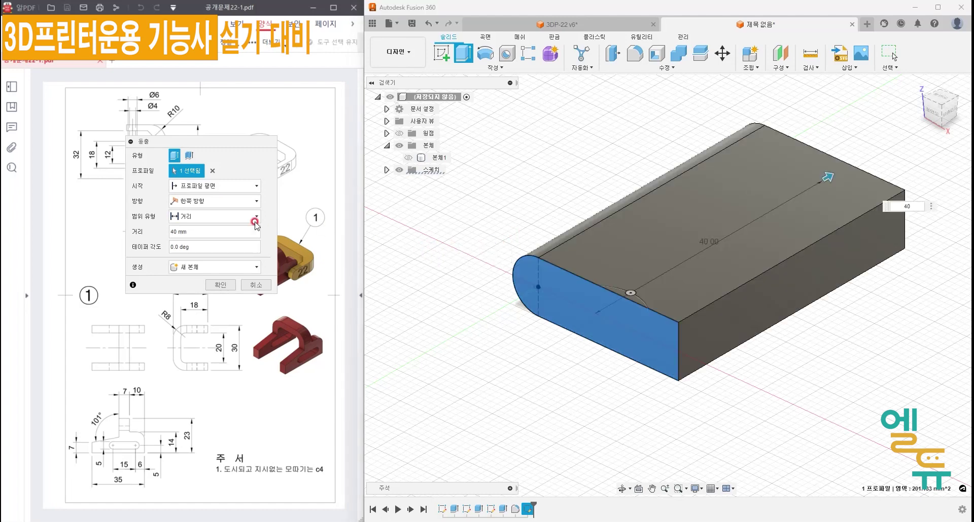
{"action": "left_click", "coordinate": [210, 202]}
{"action": "left_click", "coordinate": [201, 237]}
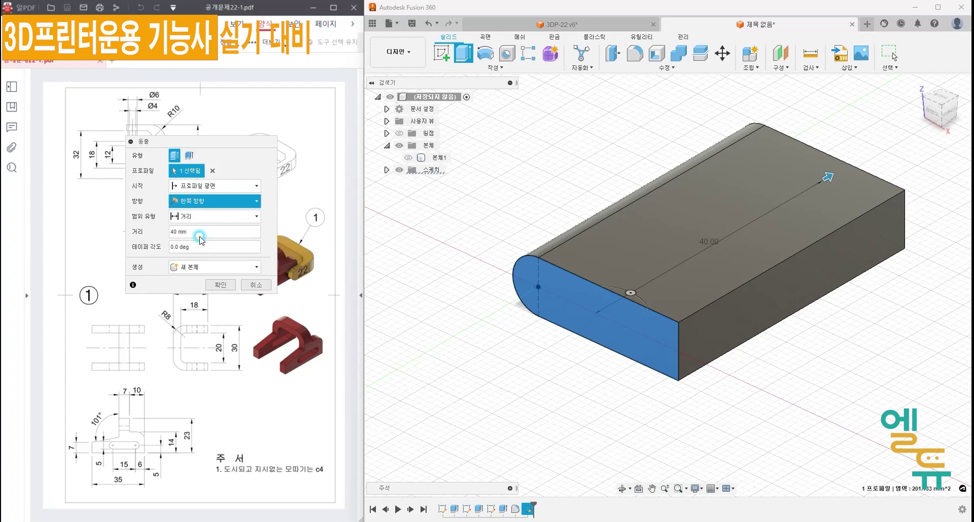
{"action": "left_click", "coordinate": [197, 231]}
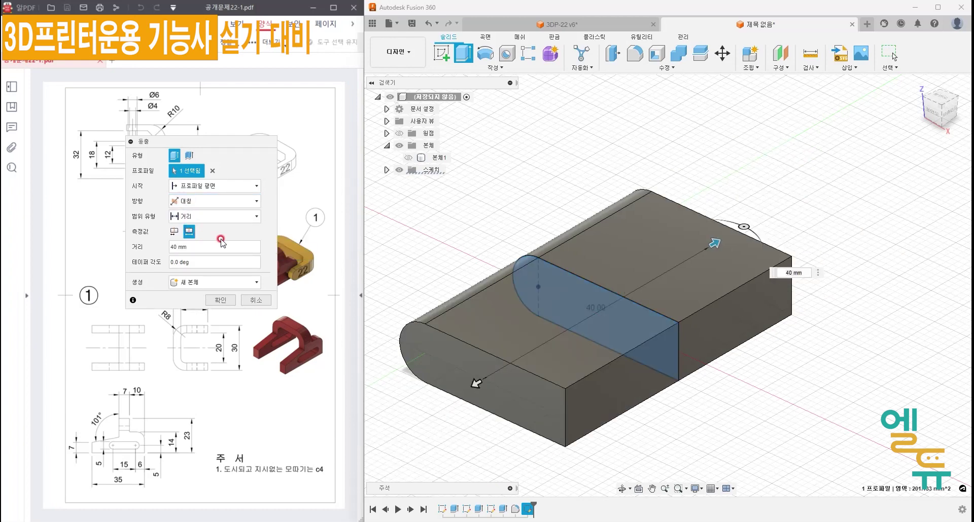
{"action": "left_click", "coordinate": [220, 299]}
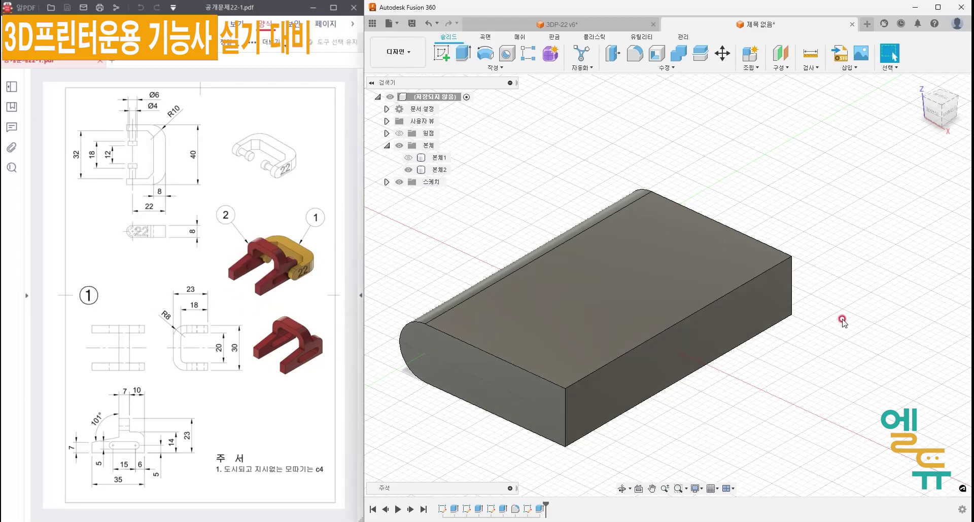
Start a sketch on the block's top face and draw a two-point rectangle.
{"action": "left_click", "coordinate": [208, 222]}
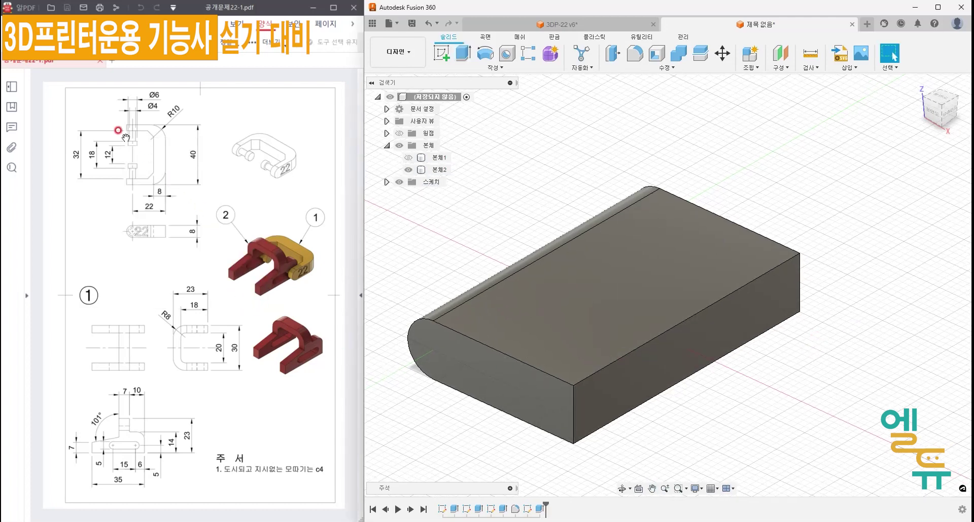
{"action": "left_click_drag", "start_coordinate": [122, 133], "coordinate": [111, 177]}
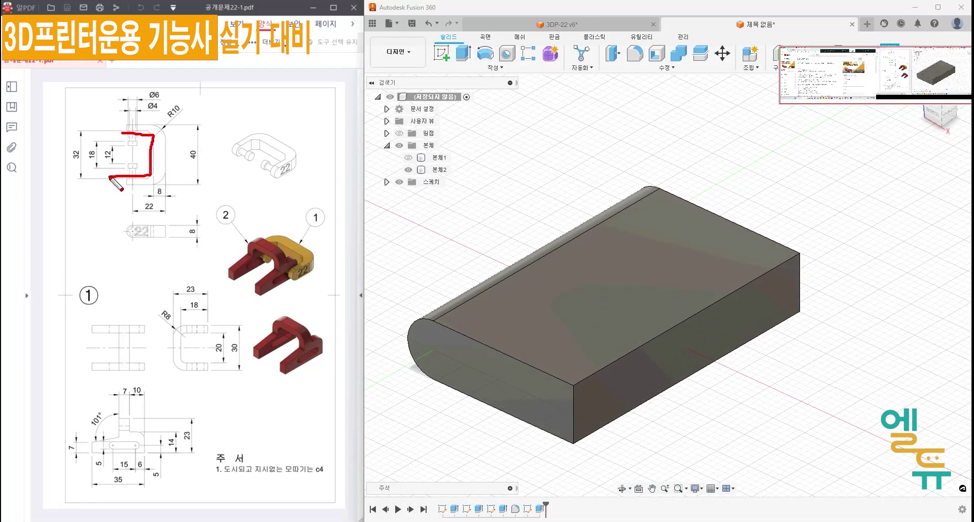
{"action": "left_click", "coordinate": [607, 247]}
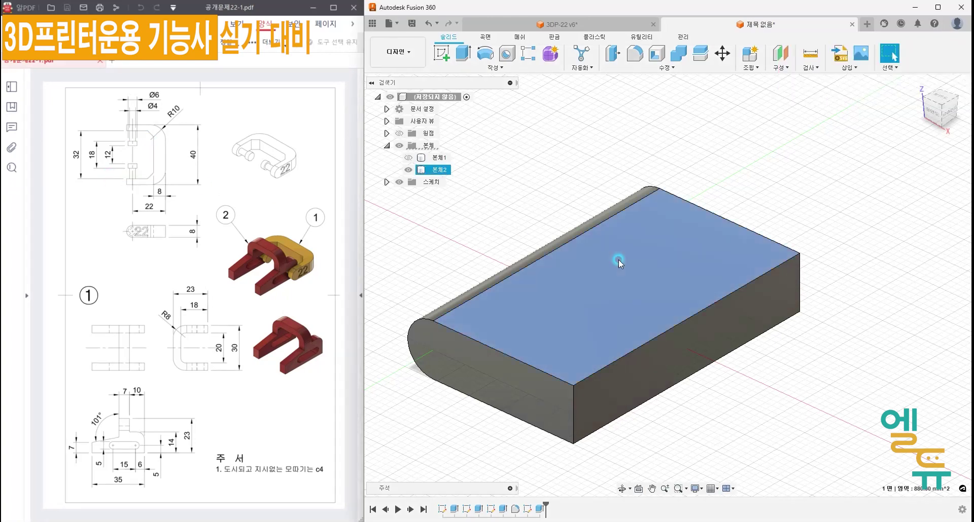
{"action": "right_click", "coordinate": [618, 260]}
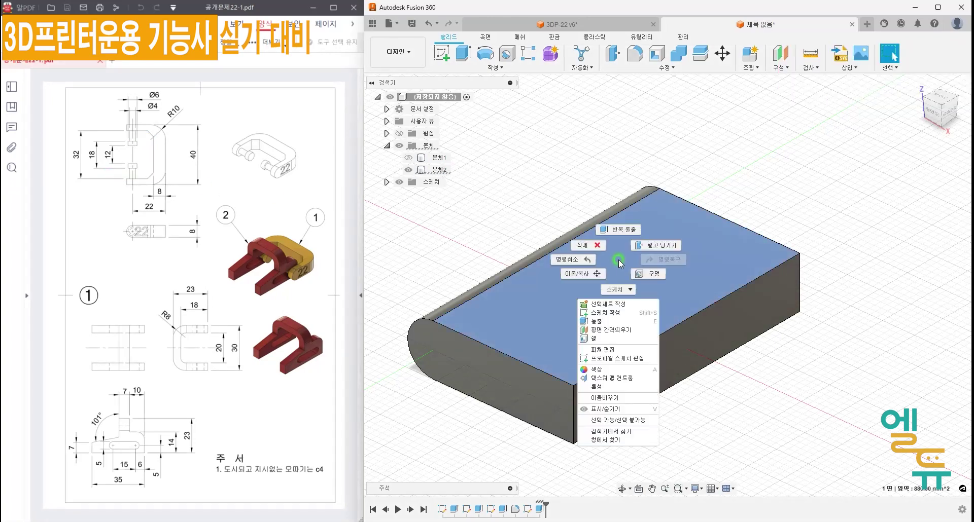
{"action": "left_click", "coordinate": [615, 309]}
{"action": "key", "text": "r"}
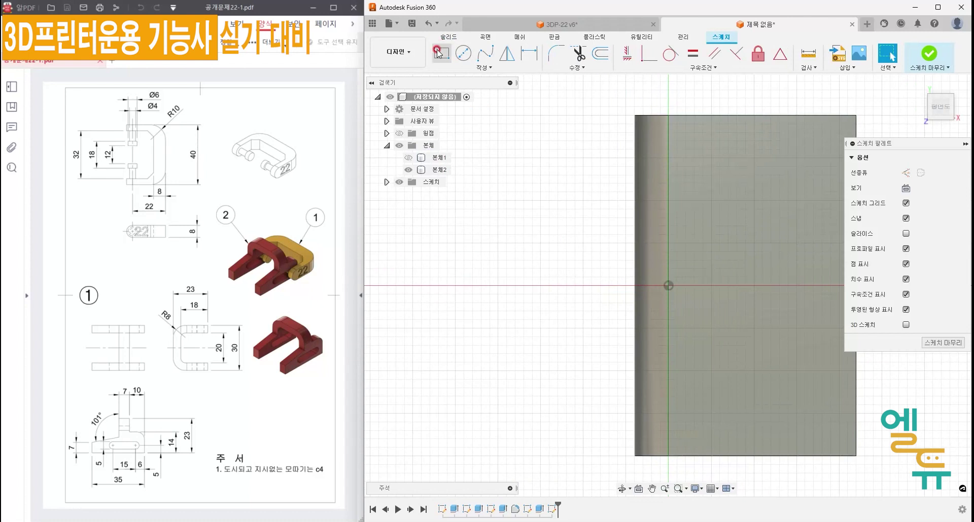
{"action": "left_click", "coordinate": [573, 172]}
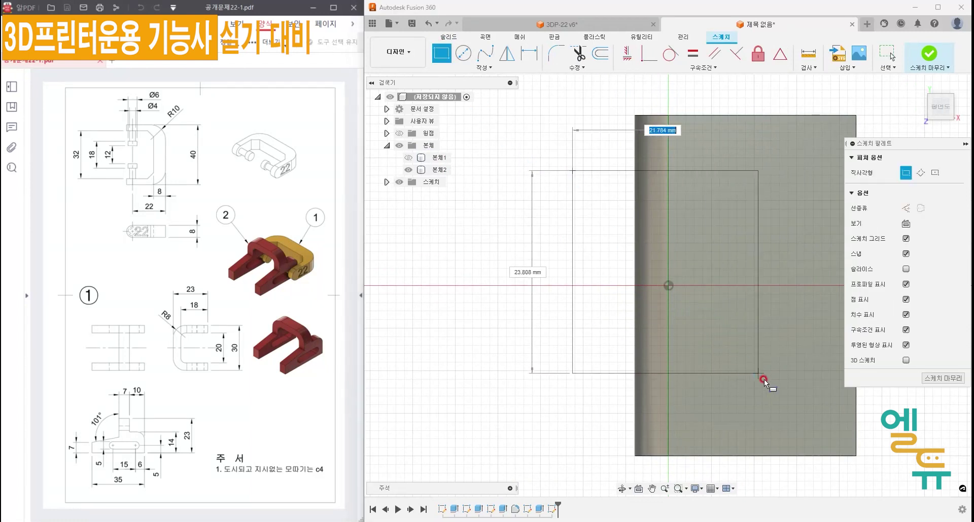
{"action": "left_click", "coordinate": [791, 404]}
Dimension the rectangle 8 mm from the body's edge and 32 mm tall.
{"action": "left_click", "coordinate": [529, 53]}
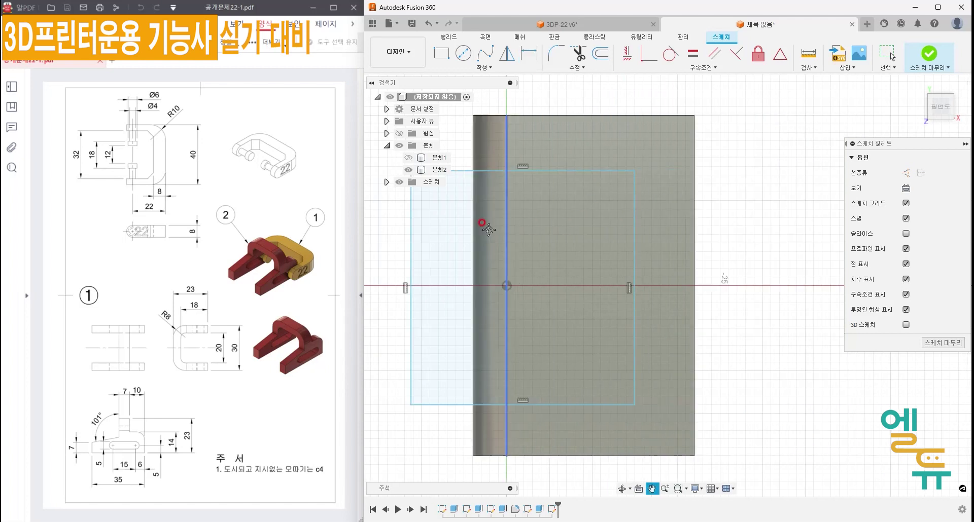
{"action": "middle_click_drag", "start_coordinate": [724, 187], "coordinate": [517, 187]}
{"action": "left_click", "coordinate": [650, 223]}
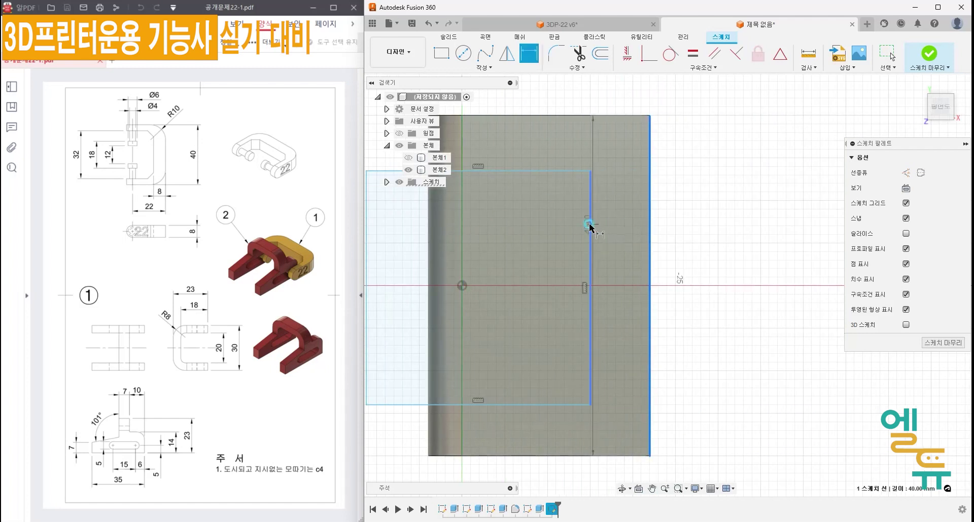
{"action": "left_click", "coordinate": [589, 223]}
{"action": "left_click", "coordinate": [622, 237]}
{"action": "type", "text": "8"}
{"action": "key", "text": "Return"}
{"action": "middle_click_drag", "start_coordinate": [467, 236], "coordinate": [630, 235]}
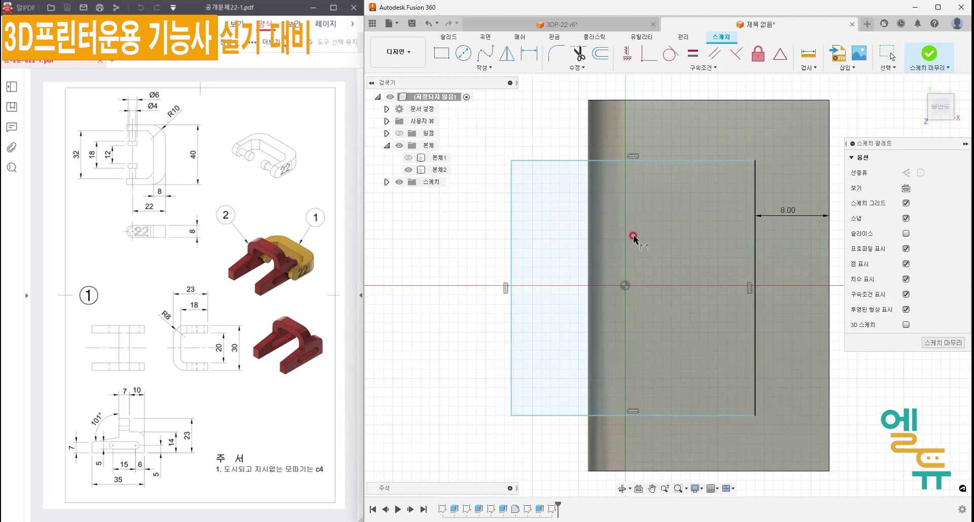
{"action": "left_click", "coordinate": [511, 215]}
{"action": "left_click", "coordinate": [460, 240]}
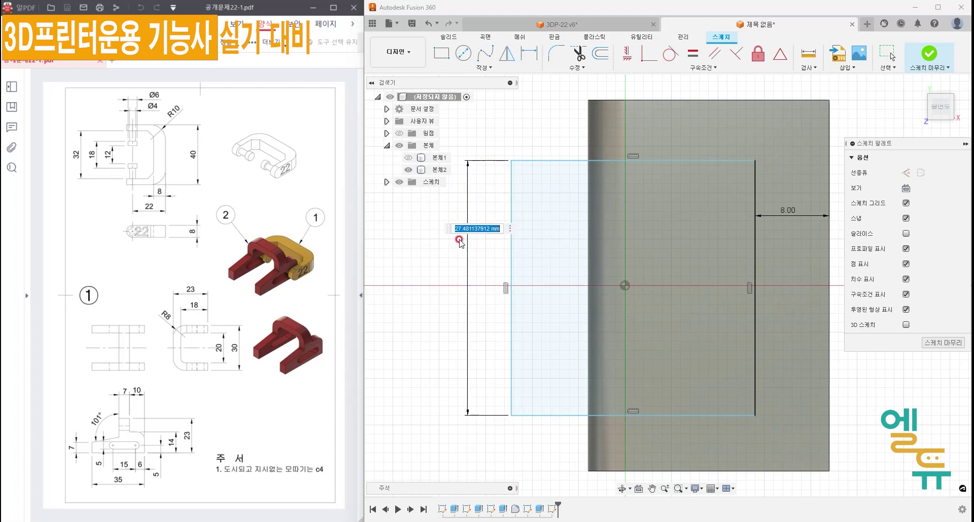
{"action": "type", "text": "32"}
{"action": "key", "text": "Return"}
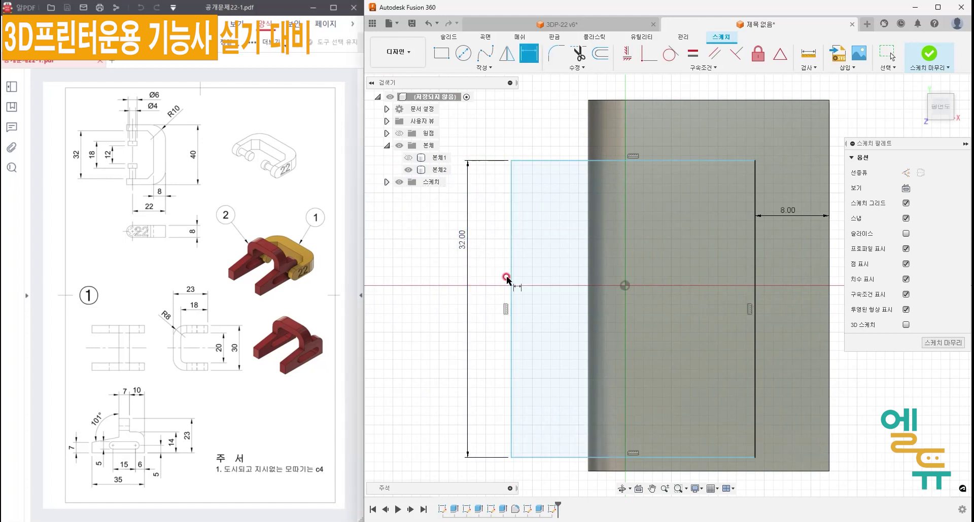
{"action": "key", "text": "Escape"}
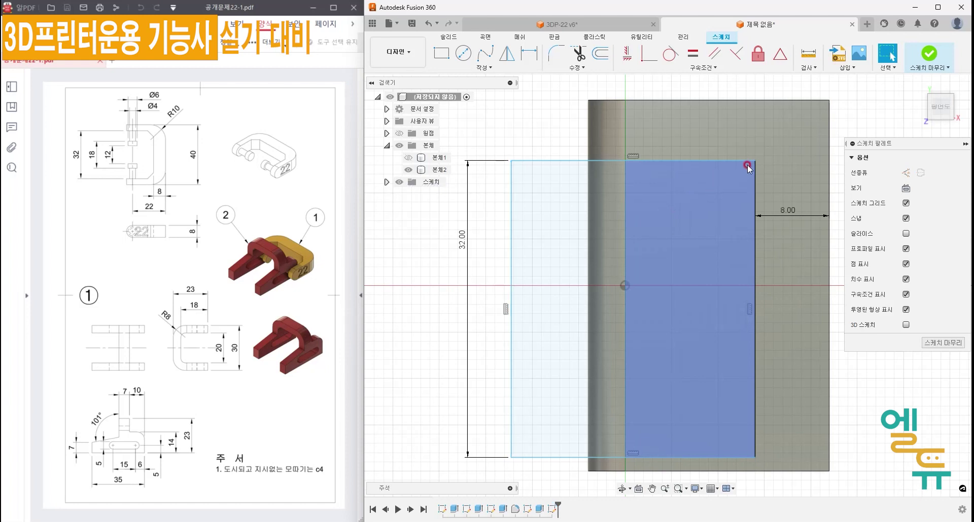
{"action": "left_click_drag", "start_coordinate": [752, 156], "coordinate": [745, 146]}
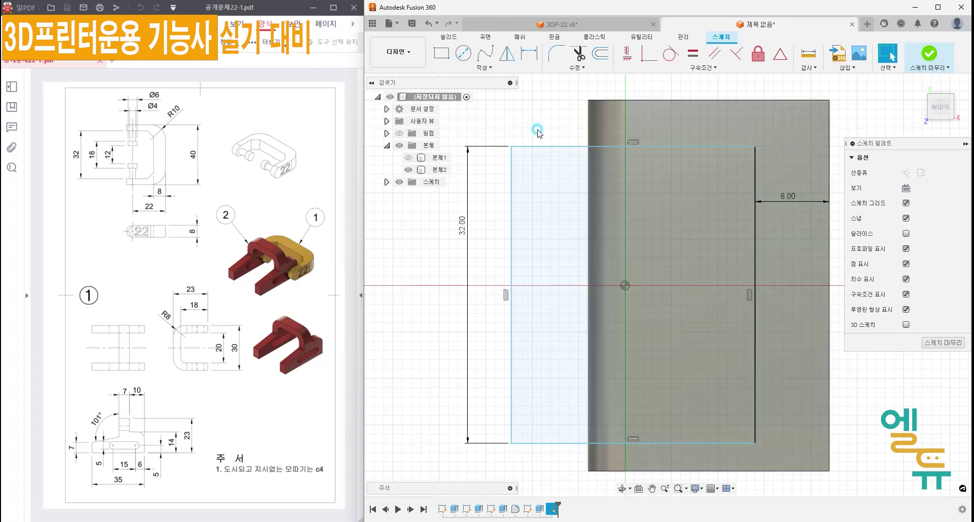
Add a sketch point on the rectangle's left edge.
{"action": "left_click", "coordinate": [484, 71]}
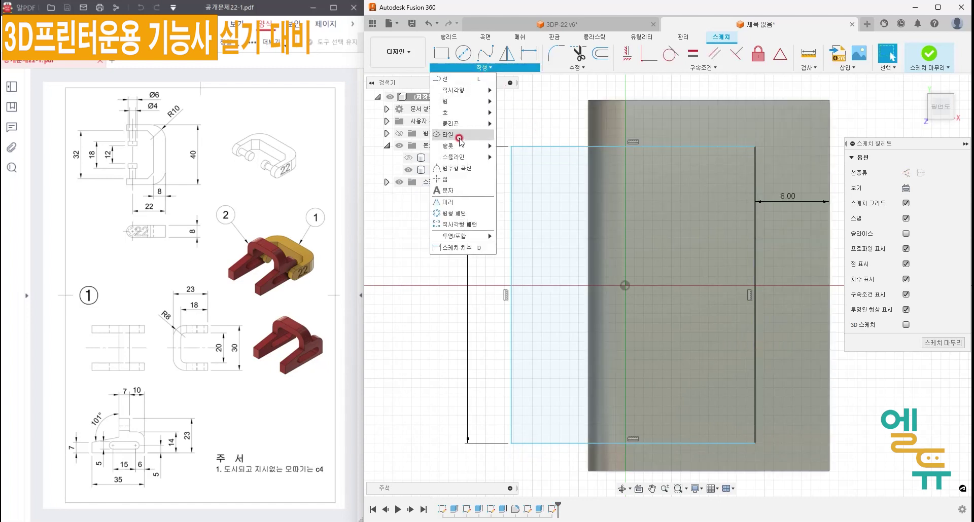
{"action": "left_click", "coordinate": [449, 179]}
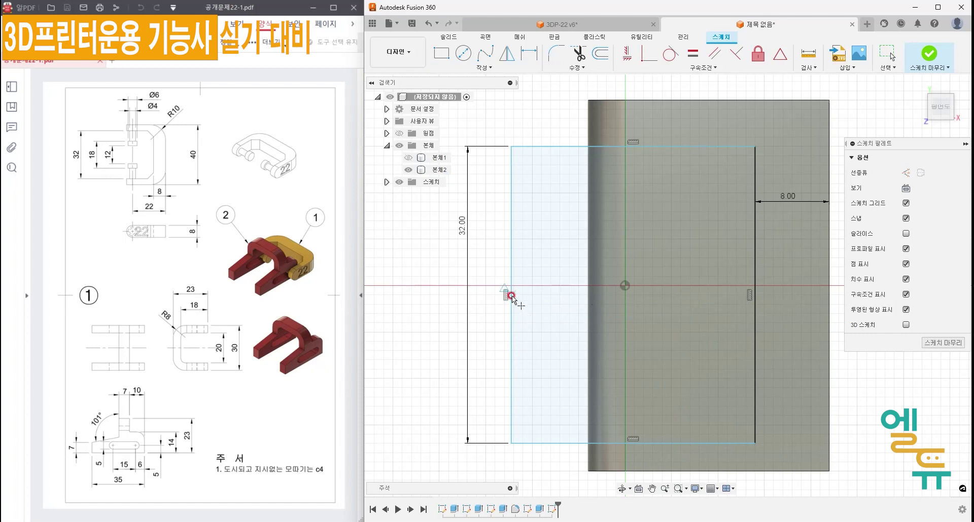
{"action": "left_click_drag", "start_coordinate": [513, 304], "coordinate": [508, 279]}
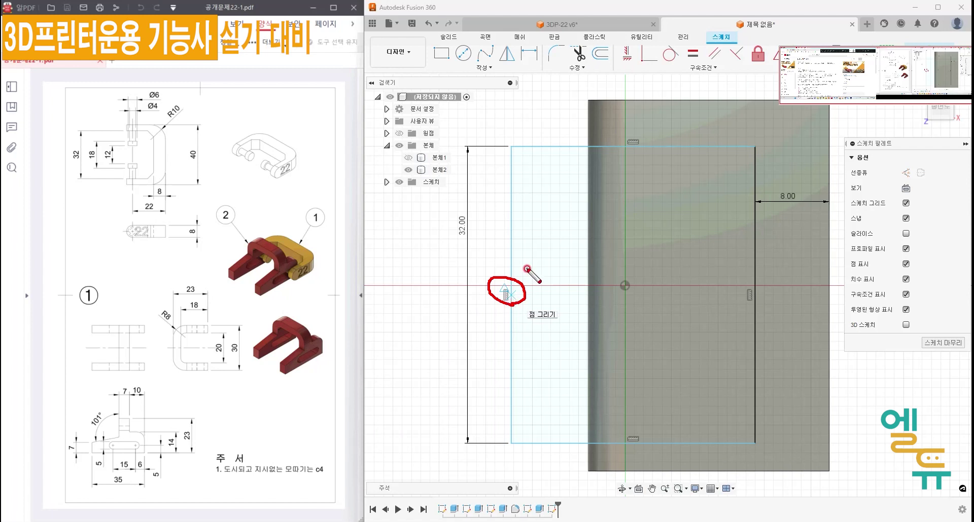
{"action": "mouse_move", "coordinate": [532, 251]}
{"action": "left_mouse_down"}
{"action": "mouse_move", "coordinate": [532, 269]}
{"action": "mouse_move", "coordinate": [558, 256]}
{"action": "left_mouse_up"}
{"action": "left_click", "coordinate": [556, 263]}
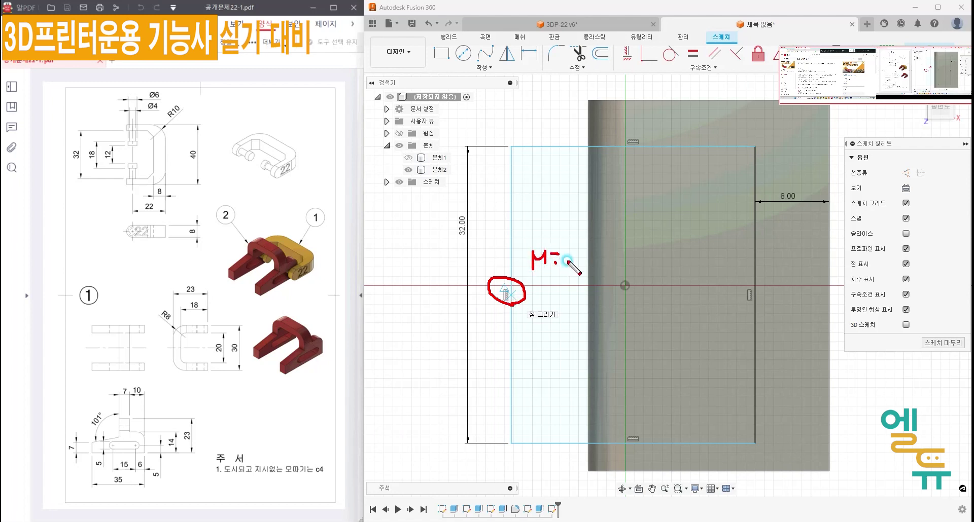
{"action": "key", "text": "Escape"}
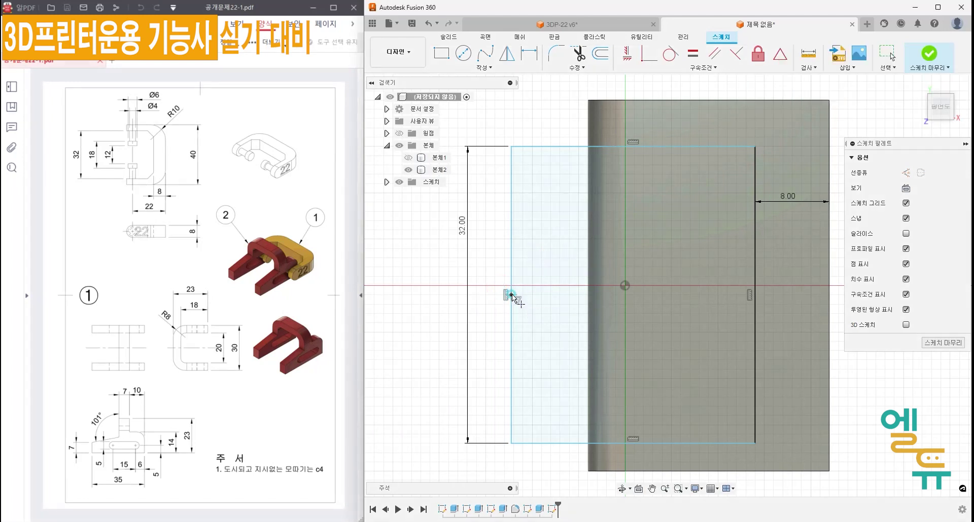
{"action": "left_click", "coordinate": [512, 295]}
Align the left-edge midpoint horizontally with the origin, adjust the edge, and finish the sketch.
{"action": "left_click", "coordinate": [627, 53]}
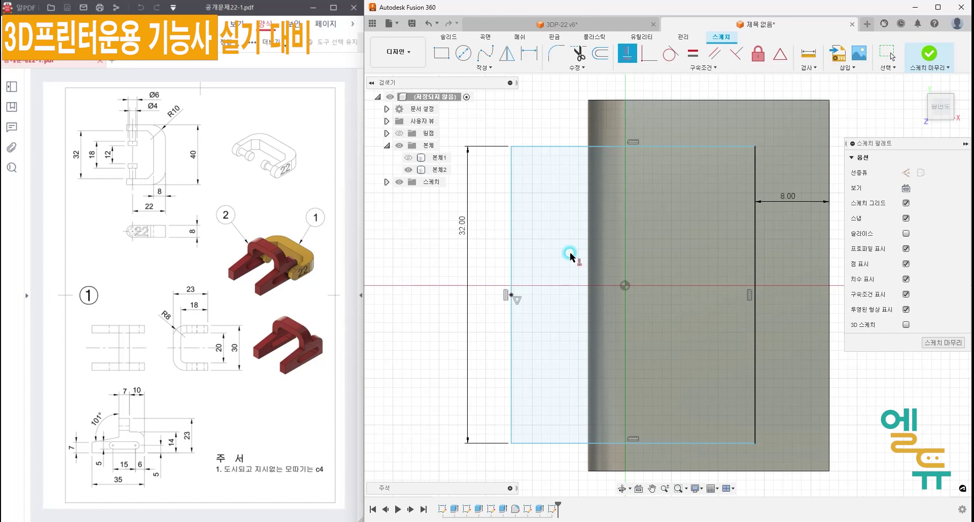
{"action": "left_click", "coordinate": [512, 295]}
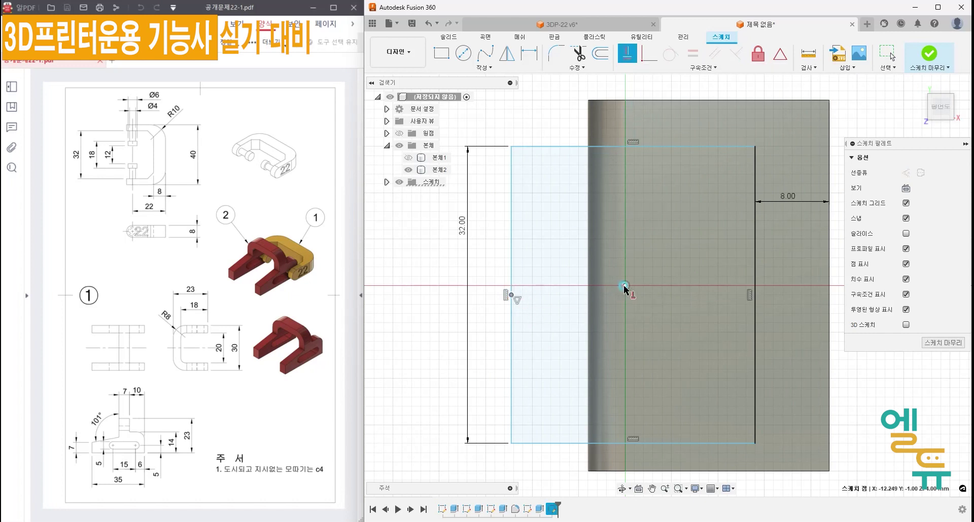
{"action": "left_click", "coordinate": [625, 287]}
{"action": "key", "text": "Escape"}
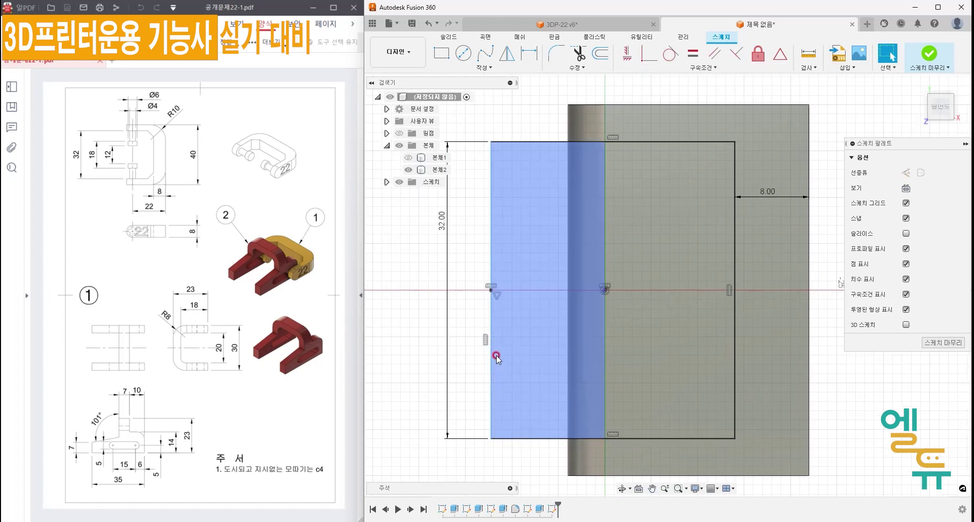
{"action": "mouse_move", "coordinate": [491, 331]}
{"action": "left_mouse_down"}
{"action": "mouse_move", "coordinate": [568, 332]}
{"action": "mouse_move", "coordinate": [491, 342]}
{"action": "left_mouse_up"}
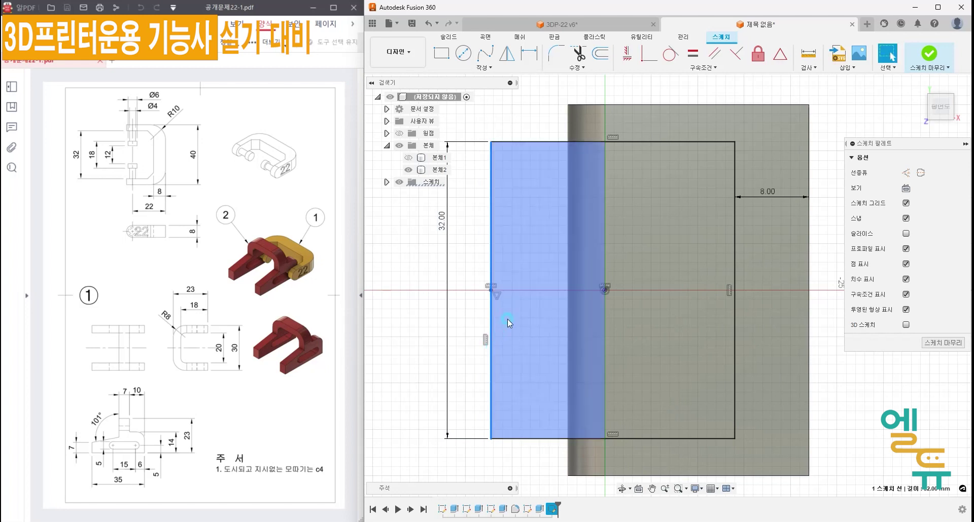
{"action": "left_click", "coordinate": [517, 269]}
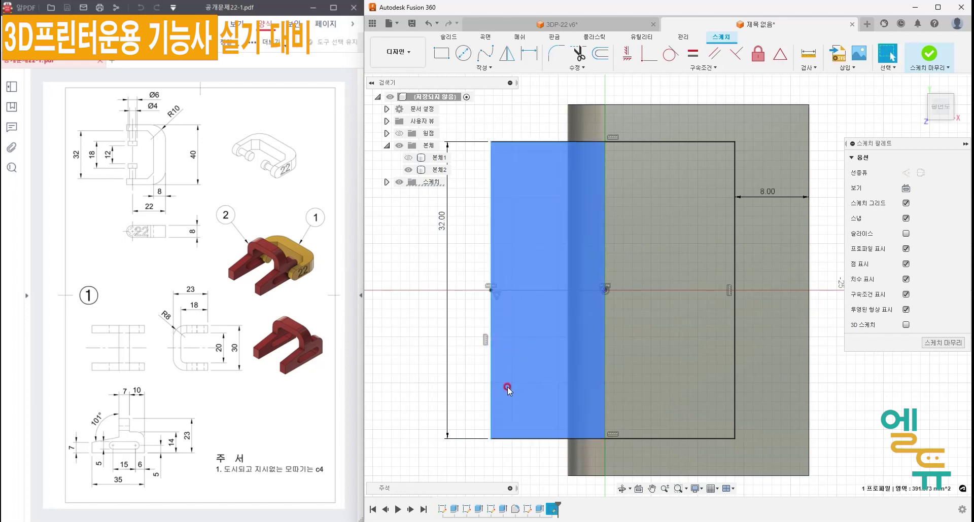
{"action": "left_click", "coordinate": [519, 394]}
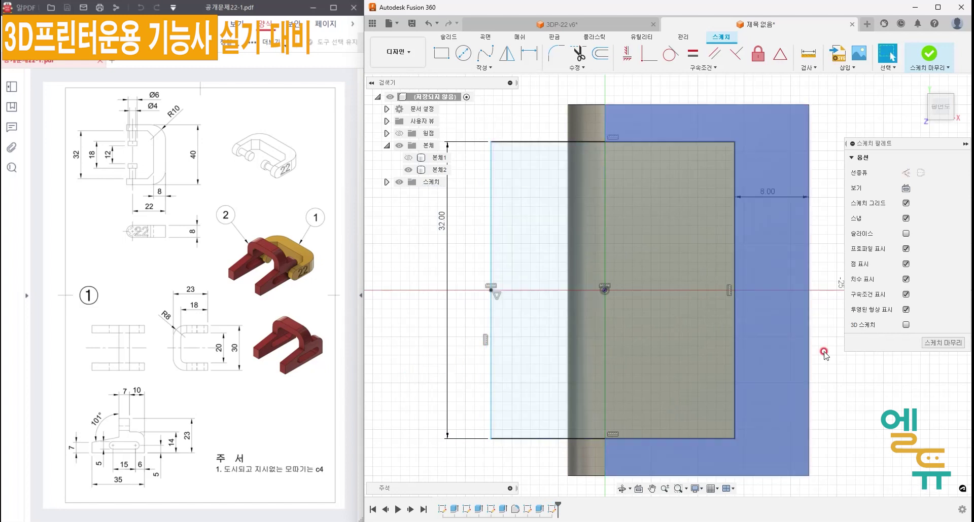
{"action": "left_click", "coordinate": [943, 343]}
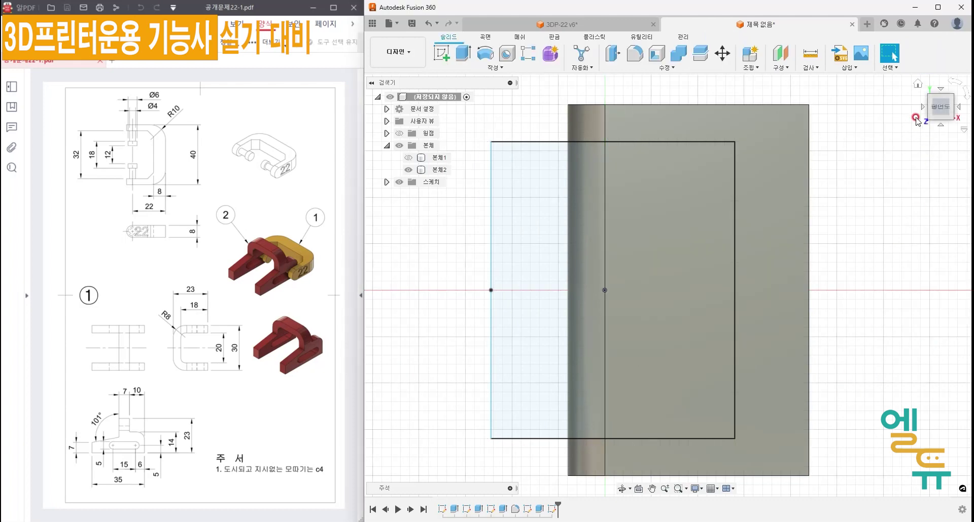
Start an extrusion from the home view with the upper strip and lower rectangle profiles selected.
{"action": "left_click", "coordinate": [919, 83]}
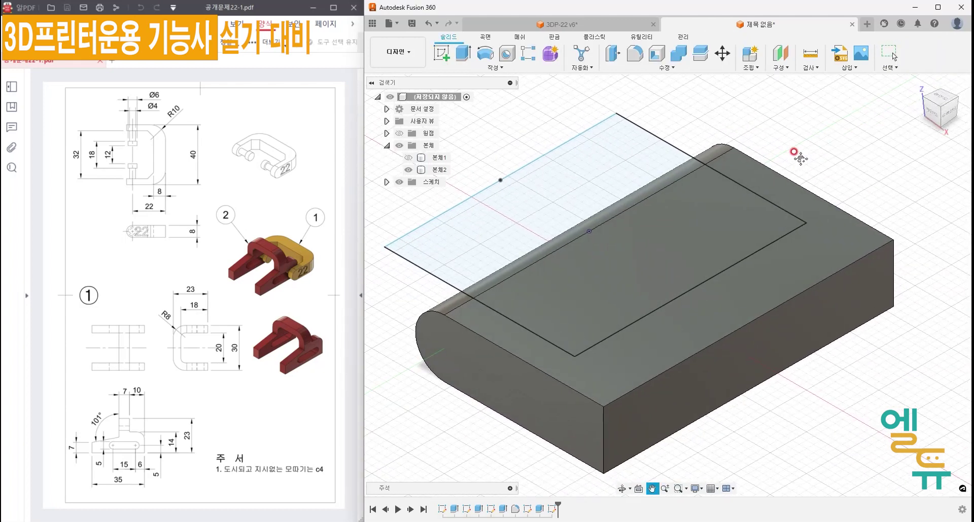
{"action": "middle_click_drag", "start_coordinate": [735, 152], "coordinate": [805, 170]}
{"action": "left_click", "coordinate": [463, 53]}
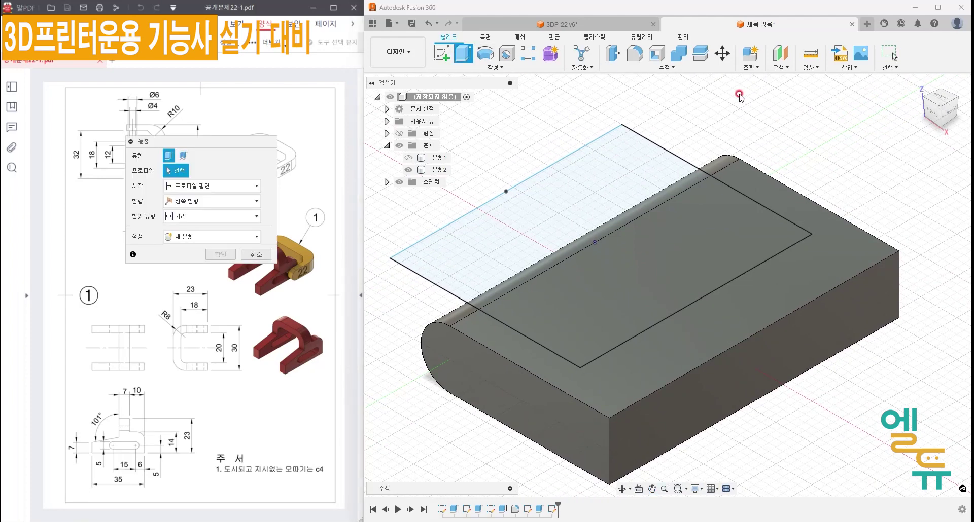
{"action": "left_click", "coordinate": [604, 189]}
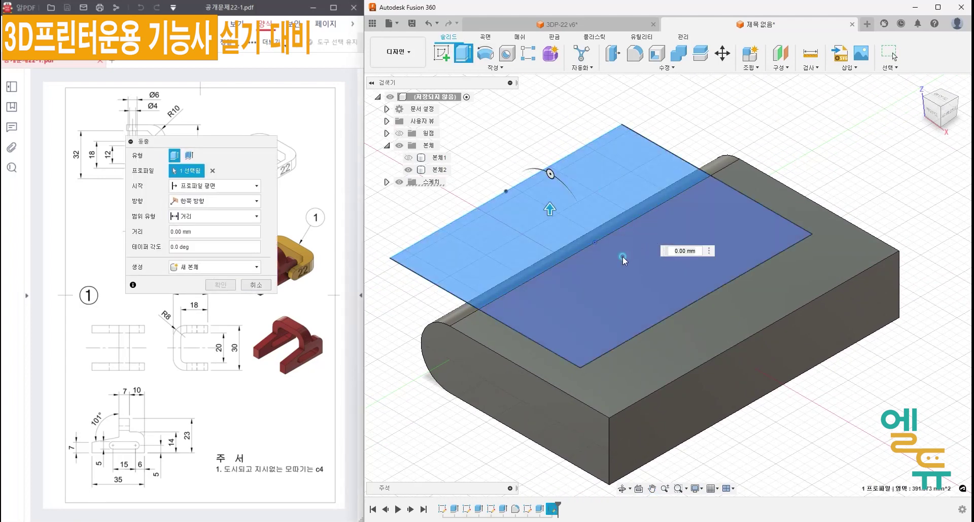
{"action": "left_click", "coordinate": [645, 277]}
Set the extent to All, flip it into a Cut through the block, and confirm.
{"action": "left_click", "coordinate": [202, 217]}
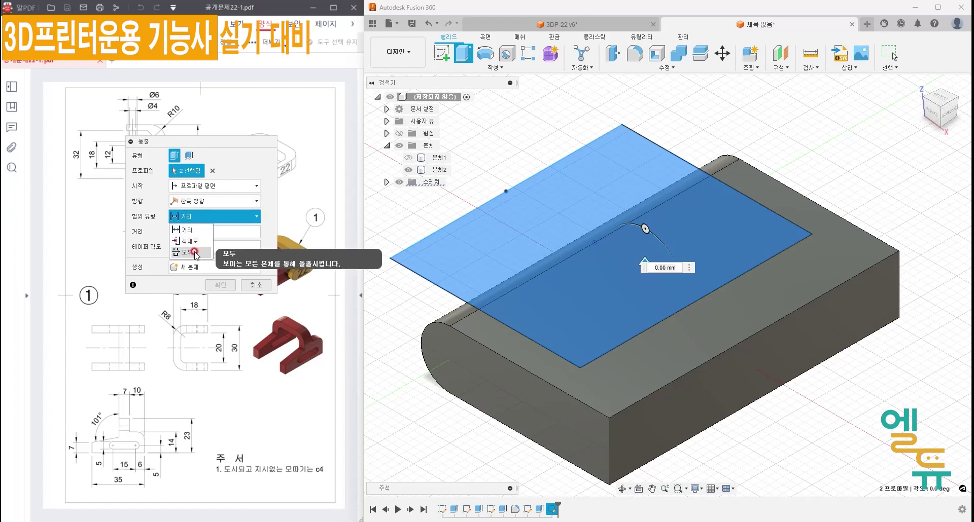
{"action": "left_click", "coordinate": [190, 247]}
{"action": "left_click", "coordinate": [199, 215]}
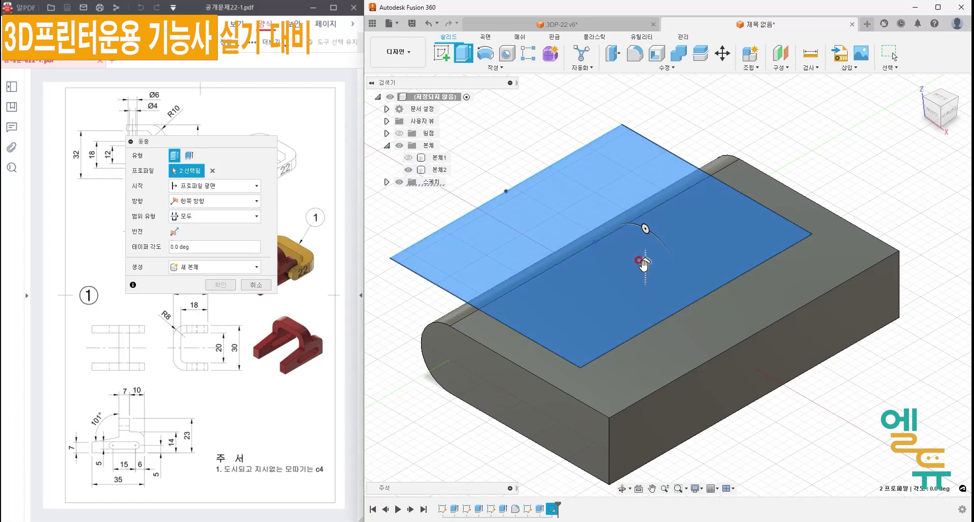
{"action": "left_click", "coordinate": [661, 227]}
{"action": "left_click", "coordinate": [175, 232]}
{"action": "left_click", "coordinate": [175, 232]}
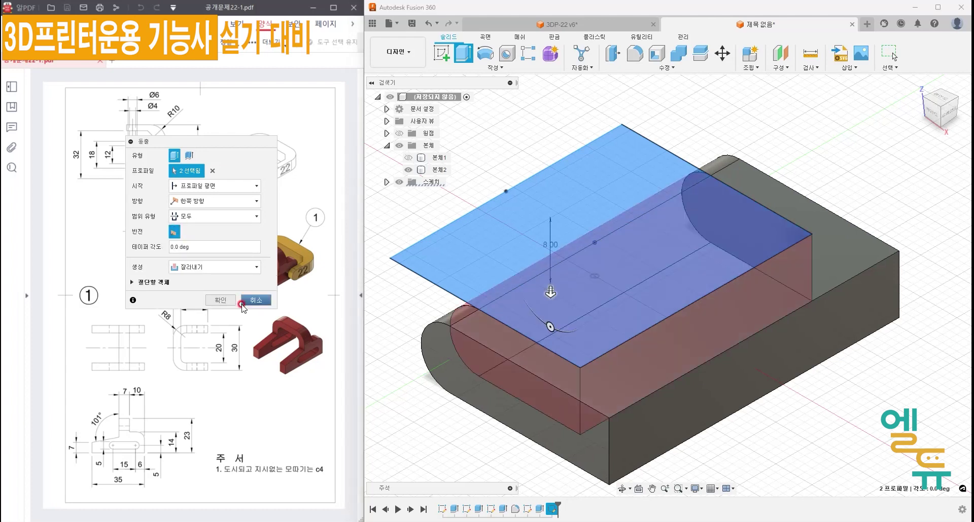
{"action": "left_click", "coordinate": [221, 301]}
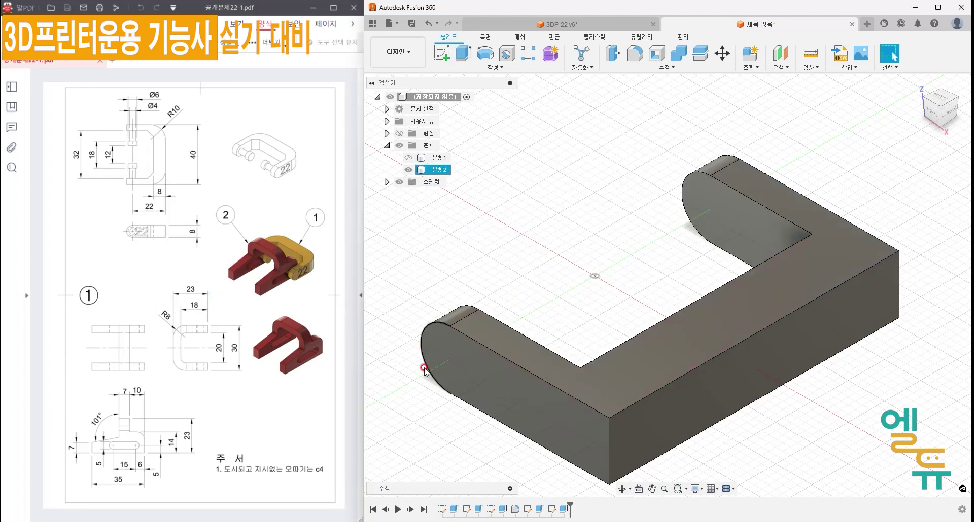
{"action": "middle_click_drag", "start_coordinate": [420, 365], "coordinate": [449, 370]}
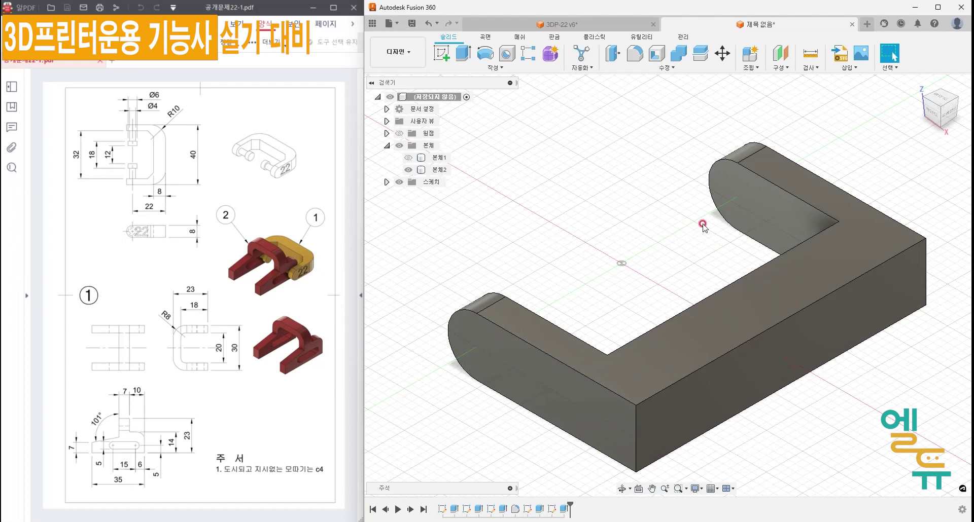
{"action": "left_click_drag", "start_coordinate": [133, 157], "coordinate": [134, 158]}
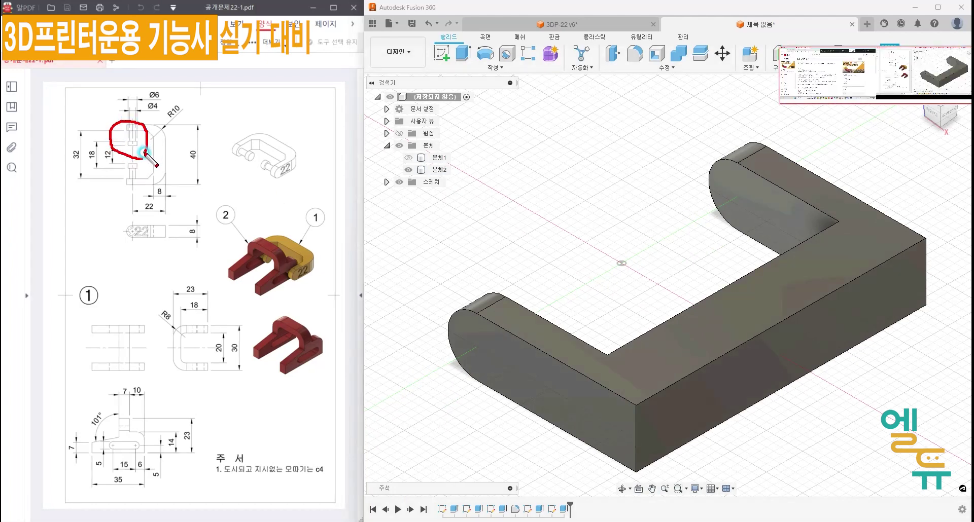
{"action": "left_click_drag", "start_coordinate": [238, 155], "coordinate": [252, 161]}
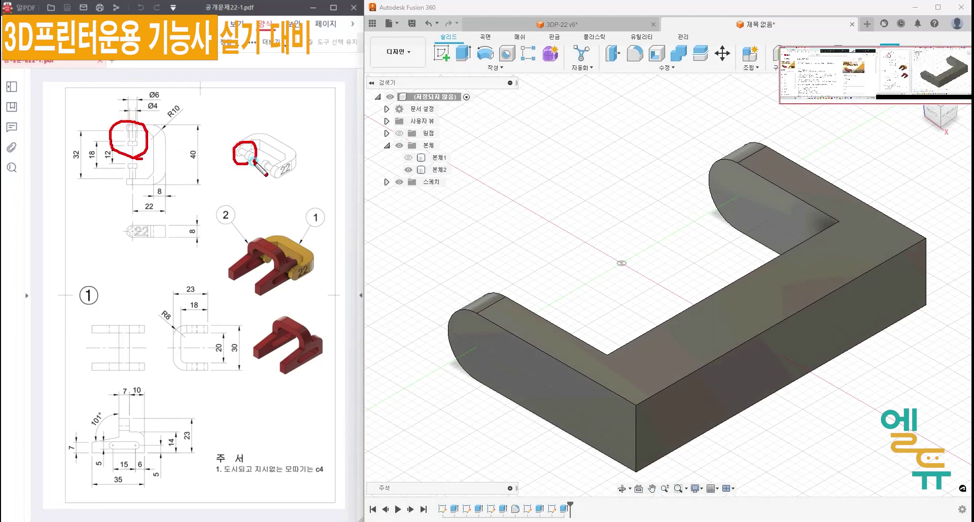
{"action": "left_click_drag", "start_coordinate": [127, 109], "coordinate": [150, 121]}
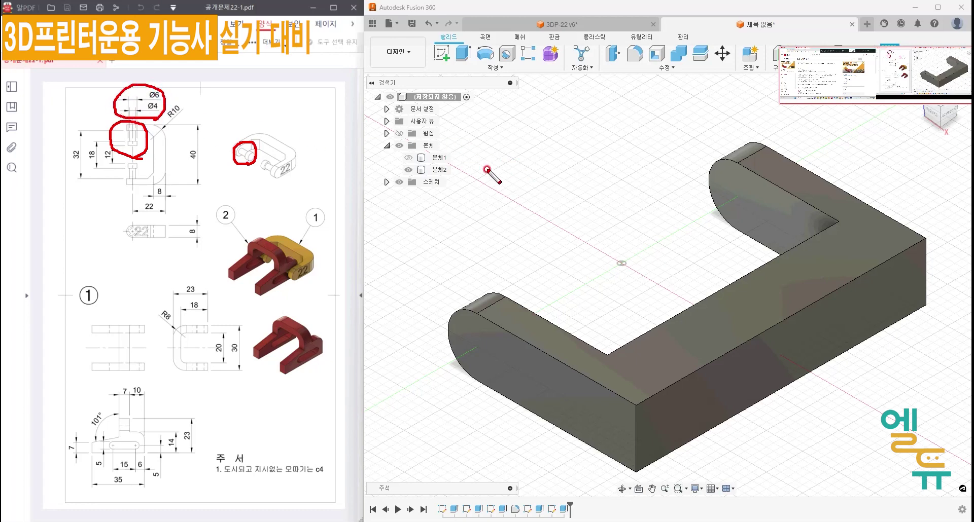
Create a sketch on the XY origin plane and pan to the bracket's inner corner.
{"action": "key", "text": "Escape"}
{"action": "left_click", "coordinate": [441, 53]}
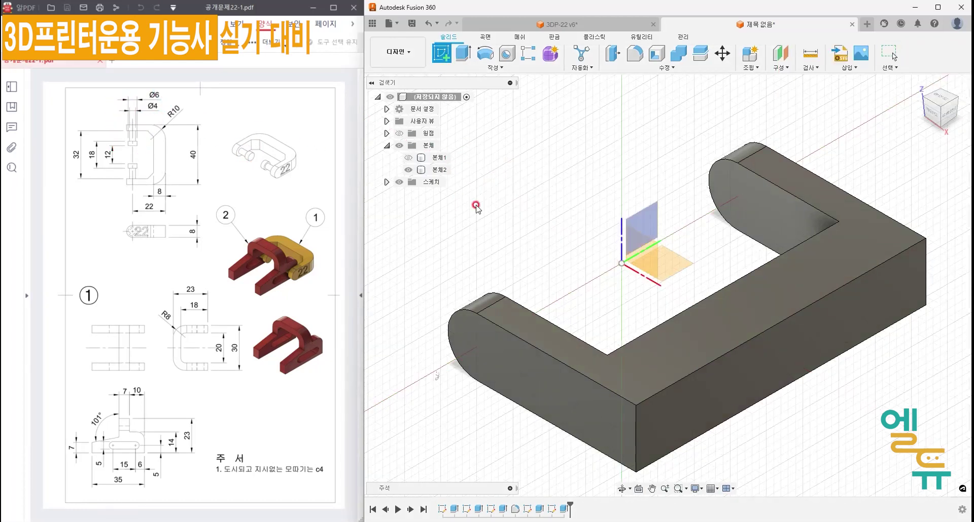
{"action": "left_click", "coordinate": [680, 264]}
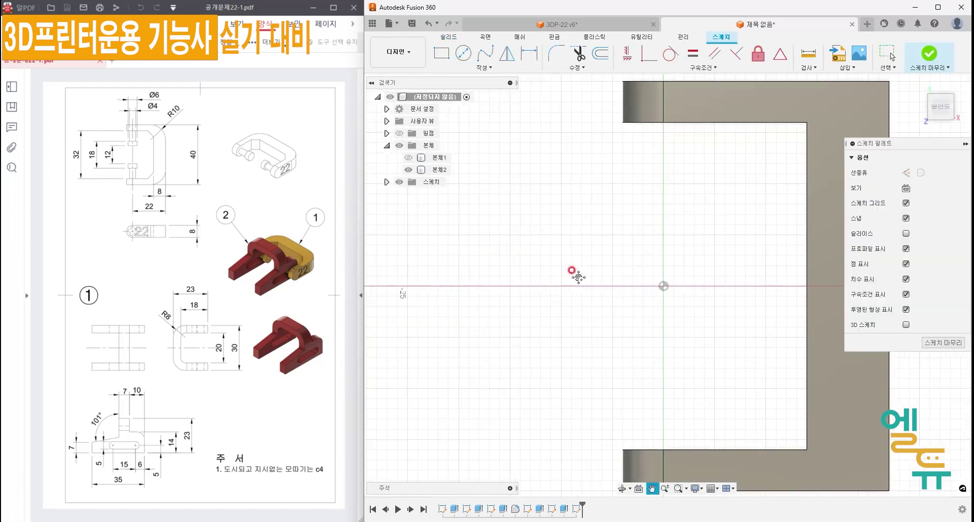
{"action": "middle_click_drag", "start_coordinate": [577, 276], "coordinate": [526, 273]}
{"action": "mouse_move", "coordinate": [551, 151]}
{"action": "left_mouse_down"}
{"action": "mouse_move", "coordinate": [552, 174]}
{"action": "mouse_move", "coordinate": [530, 174]}
{"action": "mouse_move", "coordinate": [558, 200]}
{"action": "mouse_move", "coordinate": [574, 189]}
{"action": "mouse_move", "coordinate": [552, 150]}
{"action": "mouse_move", "coordinate": [594, 183]}
{"action": "left_mouse_up"}
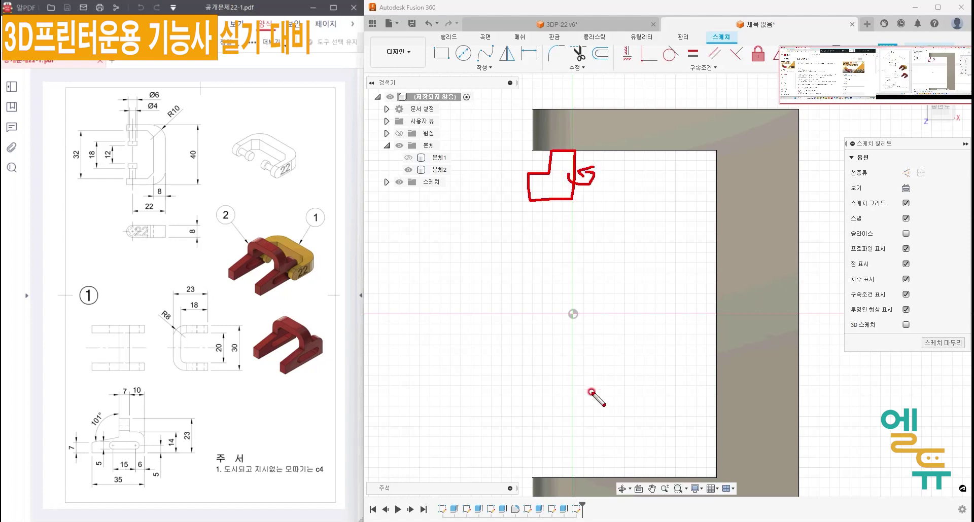
{"action": "mouse_move", "coordinate": [553, 261]}
{"action": "left_mouse_down"}
{"action": "mouse_move", "coordinate": [553, 293]}
{"action": "mouse_move", "coordinate": [553, 261]}
{"action": "mouse_move", "coordinate": [560, 294]}
{"action": "mouse_move", "coordinate": [604, 293]}
{"action": "mouse_move", "coordinate": [571, 256]}
{"action": "left_mouse_up"}
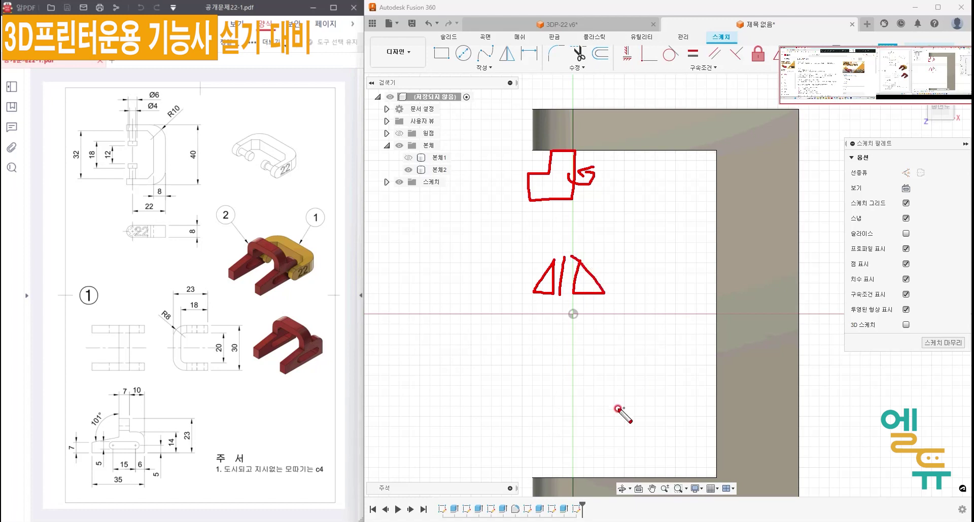
{"action": "key", "text": "Escape"}
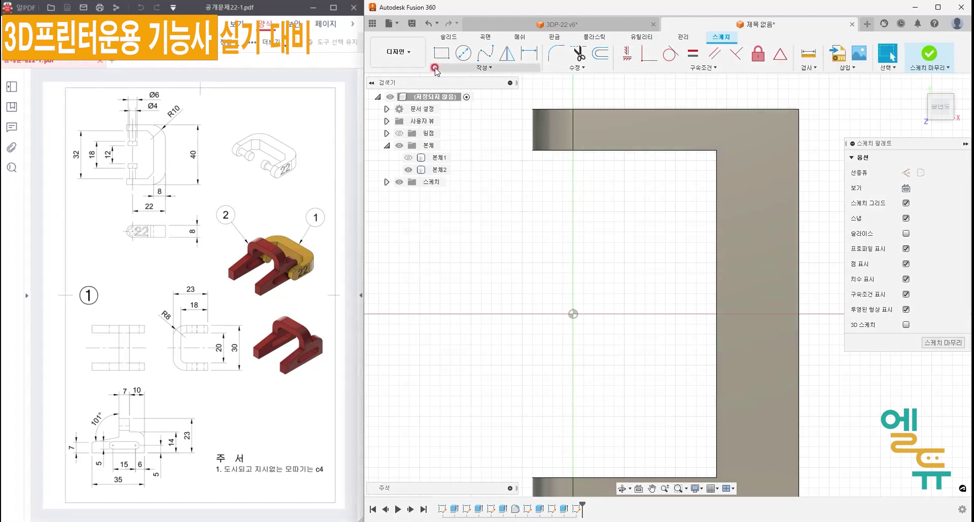
With the Line tool, draw the outline down the vertical axis, across the bottom, and up the left side.
{"action": "left_click", "coordinate": [485, 68]}
{"action": "left_click", "coordinate": [456, 78]}
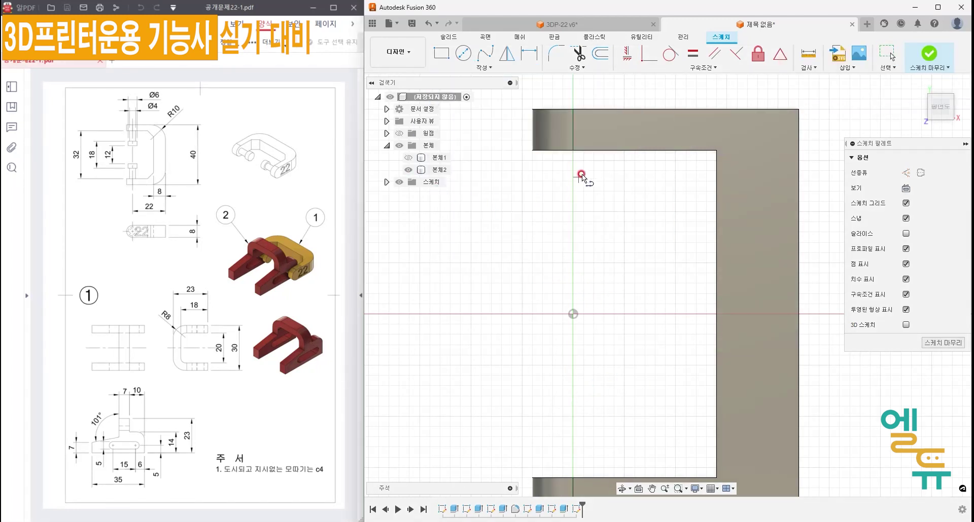
{"action": "left_click", "coordinate": [572, 150]}
{"action": "left_click", "coordinate": [572, 232]}
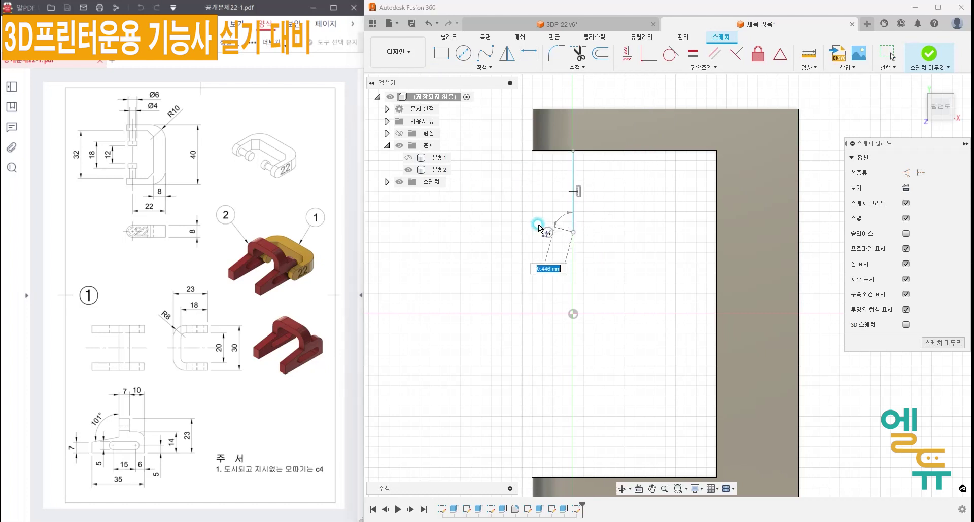
{"action": "left_click", "coordinate": [522, 232]}
{"action": "left_click", "coordinate": [521, 192]}
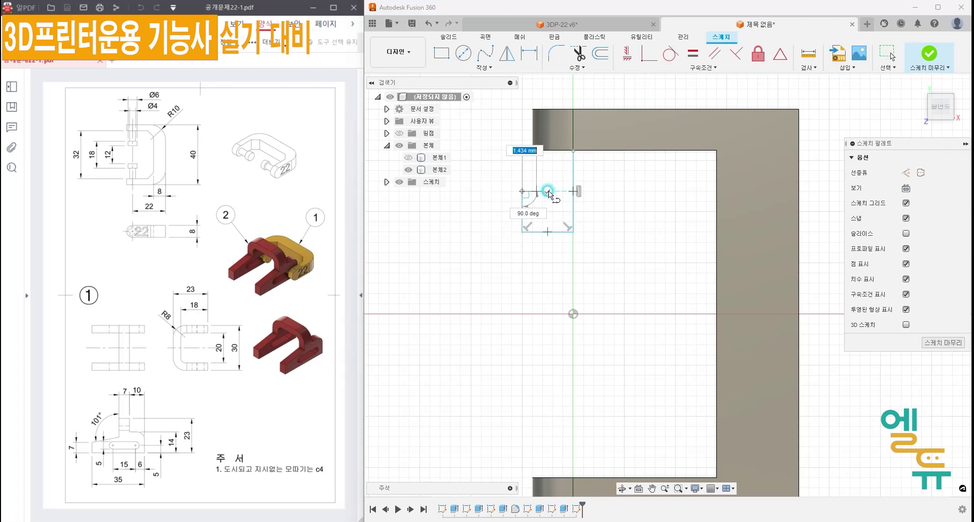
Add the inward step and narrow upper part, closing the stepped outline at its start point.
{"action": "left_click", "coordinate": [553, 191]}
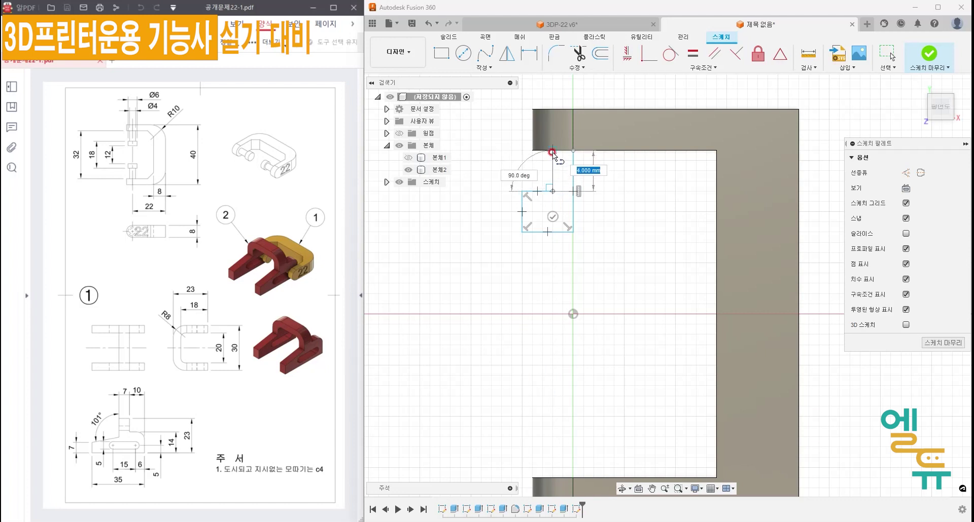
{"action": "left_click", "coordinate": [553, 151]}
{"action": "scroll", "coordinate": [572, 152], "scroll_direction": "up", "scroll_amount": 1}
{"action": "scroll", "coordinate": [537, 157], "scroll_direction": "up", "scroll_amount": 1}
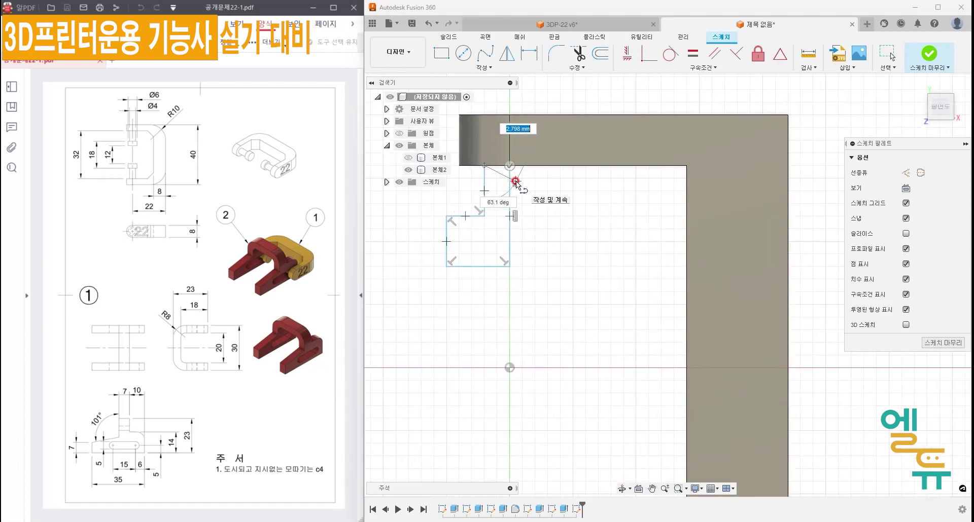
{"action": "scroll", "coordinate": [515, 164], "scroll_direction": "up", "scroll_amount": 1}
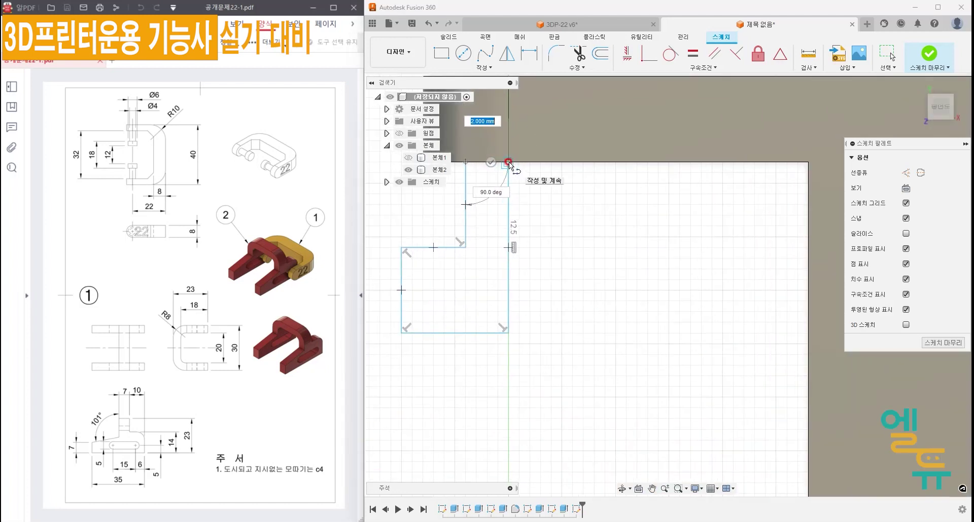
{"action": "left_click", "coordinate": [510, 163]}
{"action": "scroll", "coordinate": [510, 163], "scroll_direction": "up", "scroll_amount": 2}
{"action": "key", "text": "Escape"}
{"action": "left_click", "coordinate": [554, 263]}
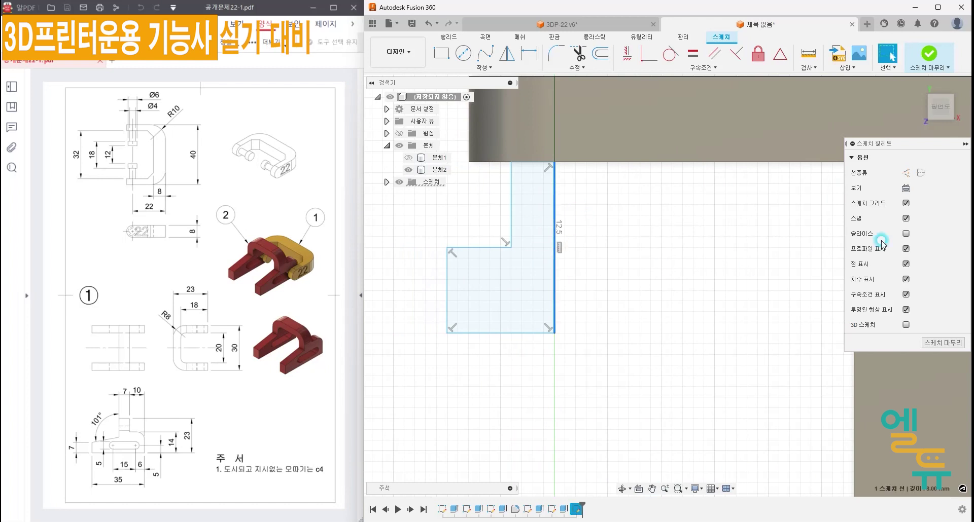
{"action": "left_click", "coordinate": [917, 178]}
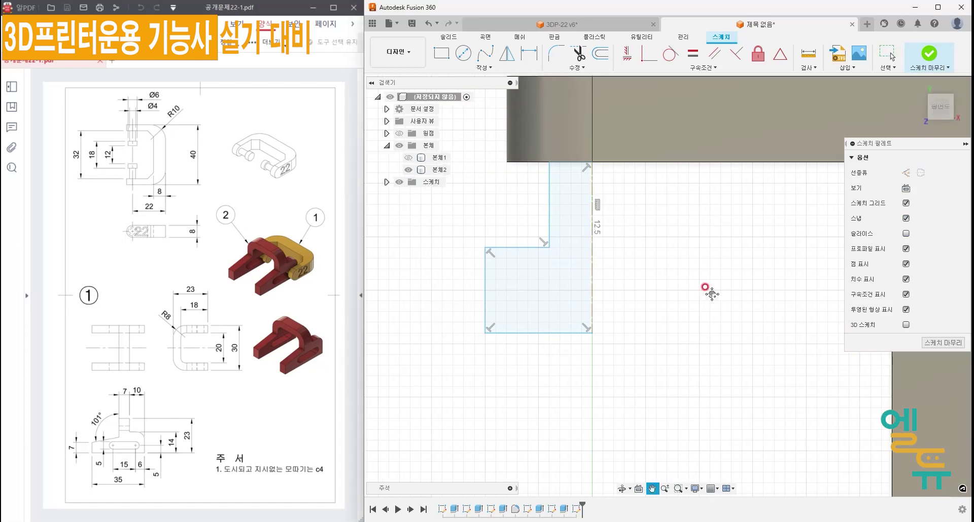
{"action": "left_click", "coordinate": [647, 109]}
Dimension the profile's upper step as a Ø4 diameter.
{"action": "left_click", "coordinate": [529, 53]}
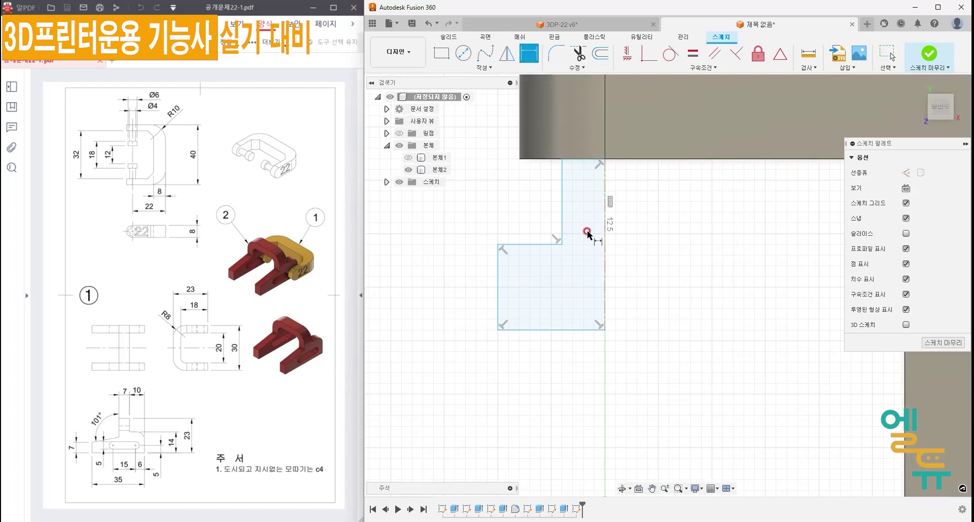
{"action": "left_click", "coordinate": [561, 217]}
{"action": "left_click", "coordinate": [603, 191]}
{"action": "left_click", "coordinate": [582, 126]}
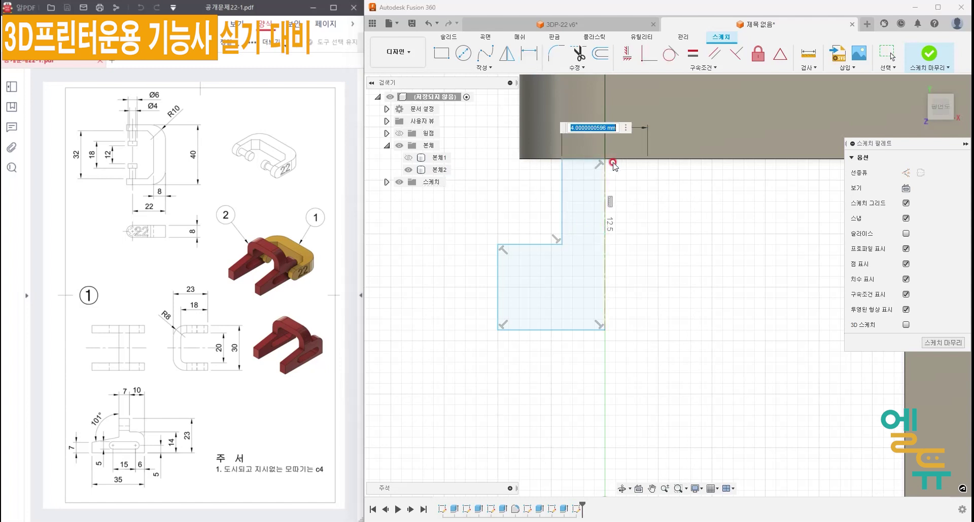
{"action": "type", "text": "4"}
{"action": "key", "text": "Return"}
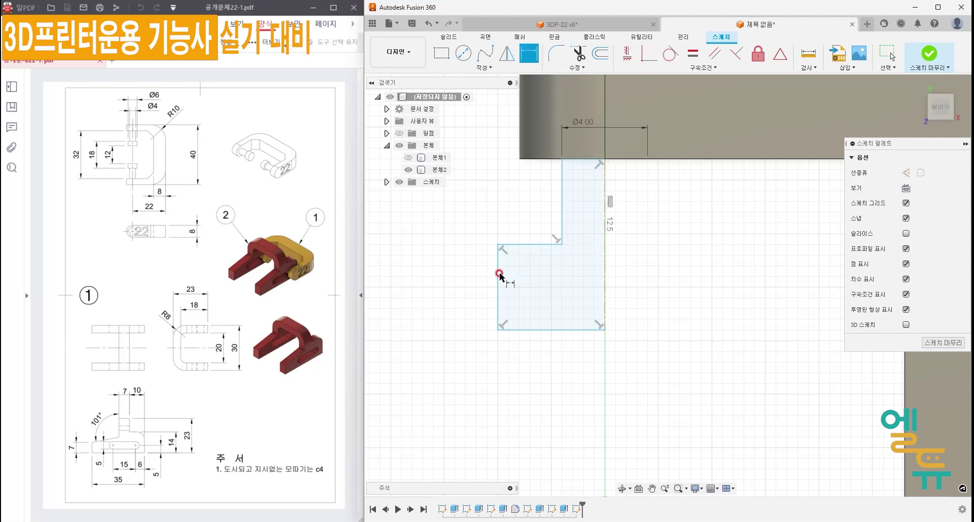
Dimension the lower step as a Ø6 diameter about the centre axis.
{"action": "left_click", "coordinate": [499, 275]}
{"action": "left_click", "coordinate": [605, 279]}
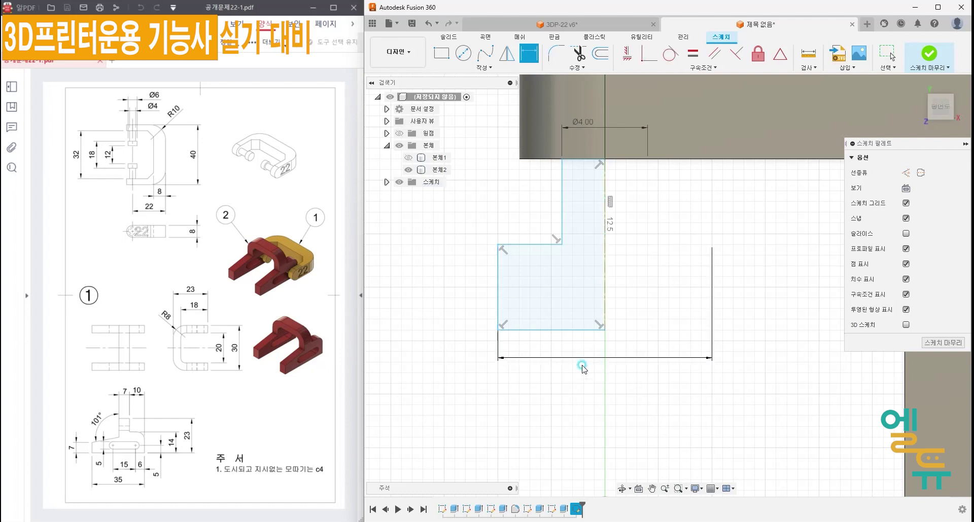
{"action": "left_click", "coordinate": [582, 366]}
{"action": "type", "text": "6"}
{"action": "key", "text": "Return"}
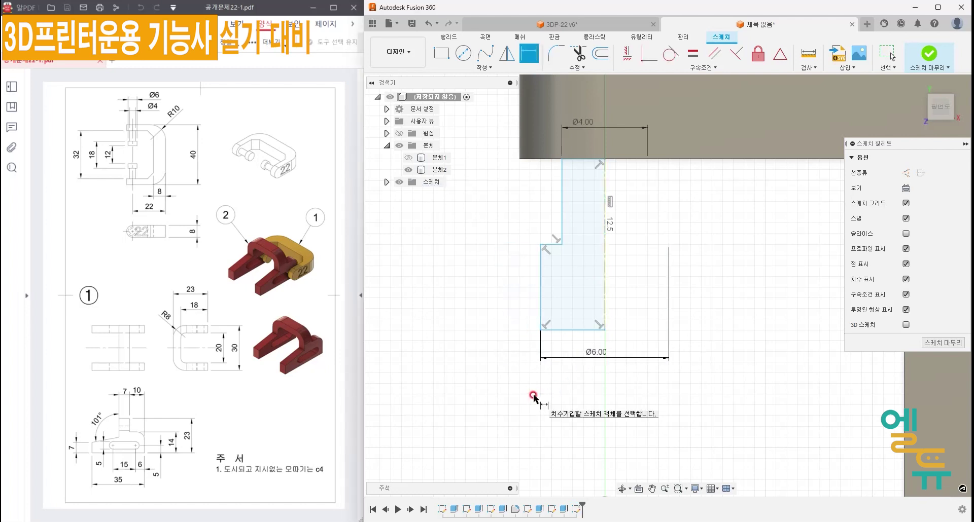
{"action": "scroll", "coordinate": [533, 398], "scroll_direction": "down", "scroll_amount": 2}
{"action": "scroll", "coordinate": [496, 396], "scroll_direction": "down", "scroll_amount": 1}
{"action": "scroll", "coordinate": [489, 398], "scroll_direction": "up", "scroll_amount": 1}
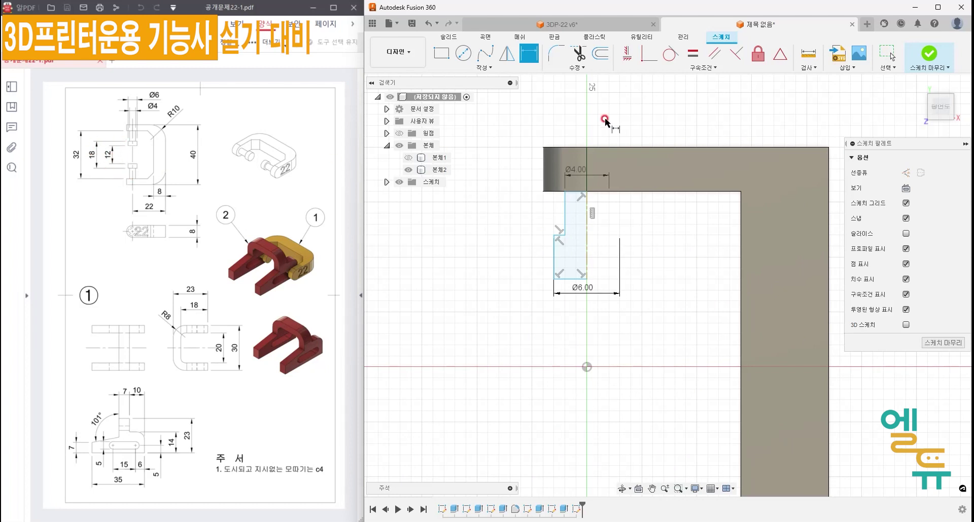
Add a vertical offset from the origin to the profile's bottom edge, keeping it at 8 mm.
{"action": "left_click", "coordinate": [587, 366]}
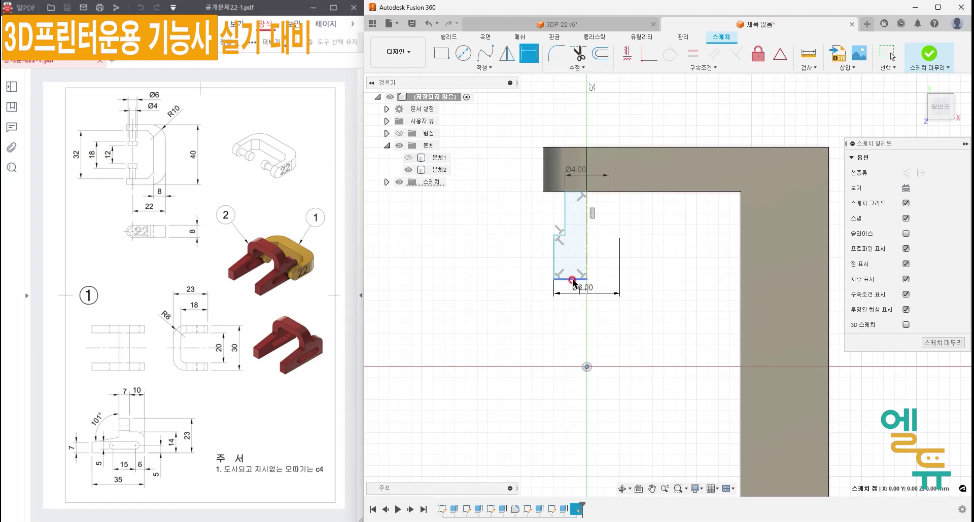
{"action": "left_click", "coordinate": [570, 279]}
{"action": "left_click", "coordinate": [494, 321]}
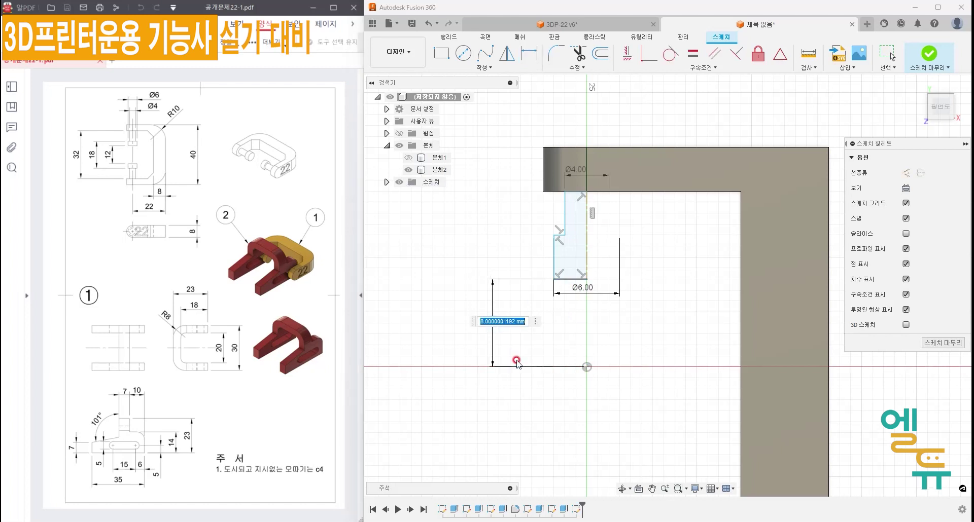
{"action": "type", "text": "6"}
{"action": "key", "text": "Return"}
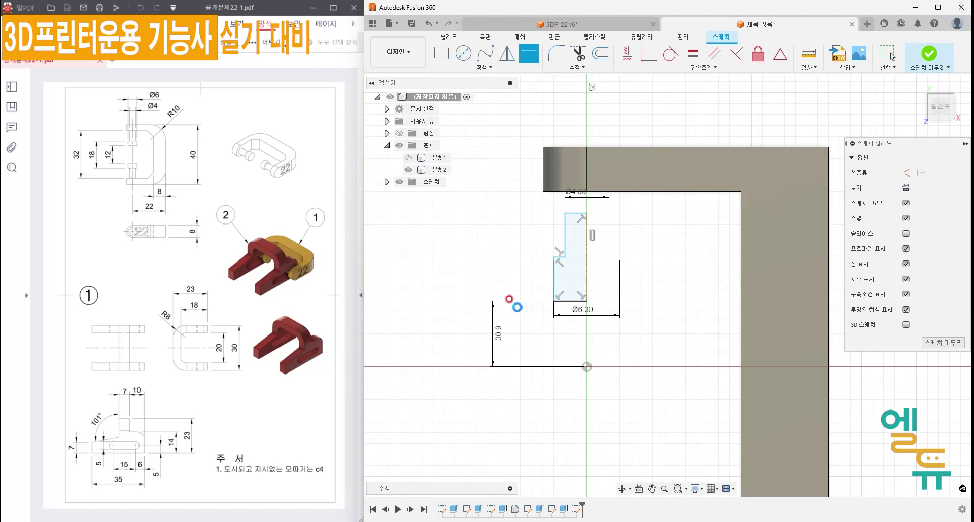
{"action": "key", "text": "ctrl+z"}
Draw a horizontal line rightward from the origin and make it a construction centreline.
{"action": "left_click", "coordinate": [484, 67]}
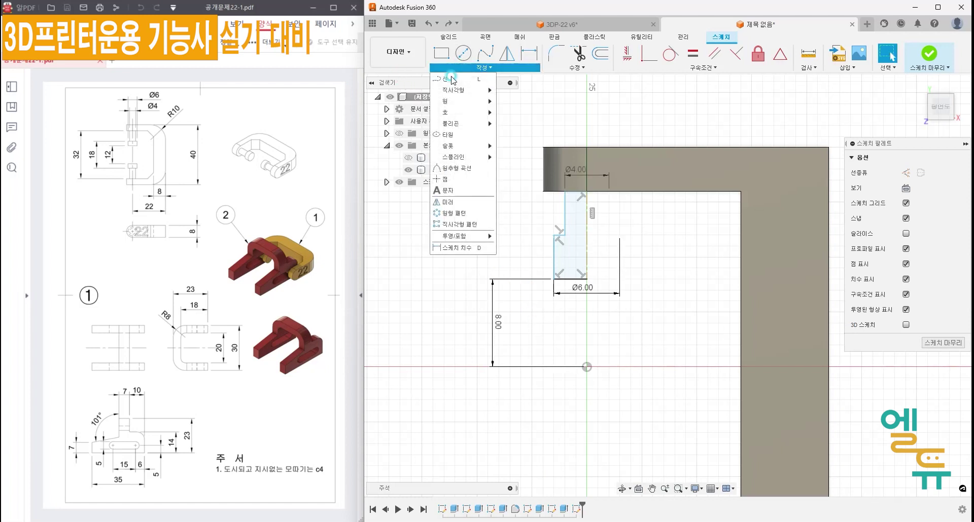
{"action": "left_click", "coordinate": [486, 226]}
{"action": "left_click", "coordinate": [587, 366]}
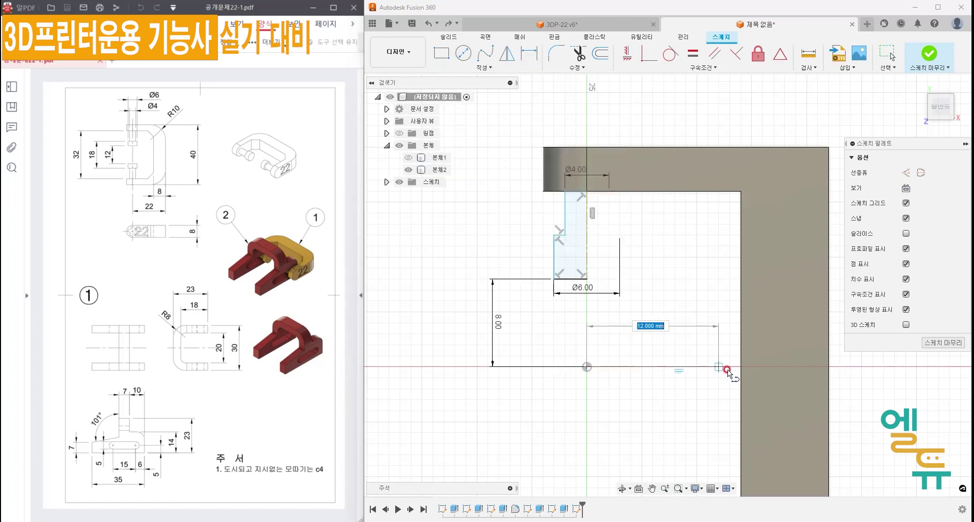
{"action": "left_click", "coordinate": [740, 367]}
{"action": "key", "text": "Escape"}
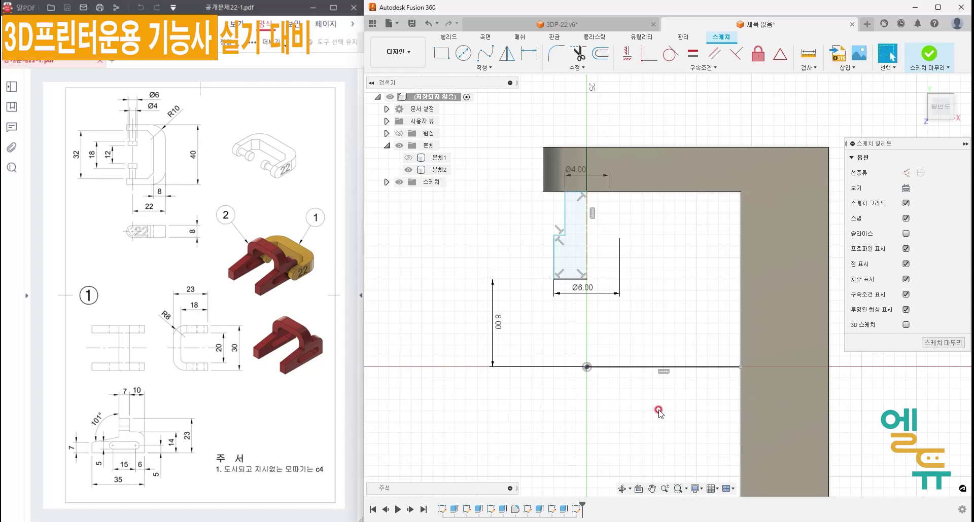
{"action": "left_click", "coordinate": [635, 366]}
{"action": "left_click", "coordinate": [925, 165]}
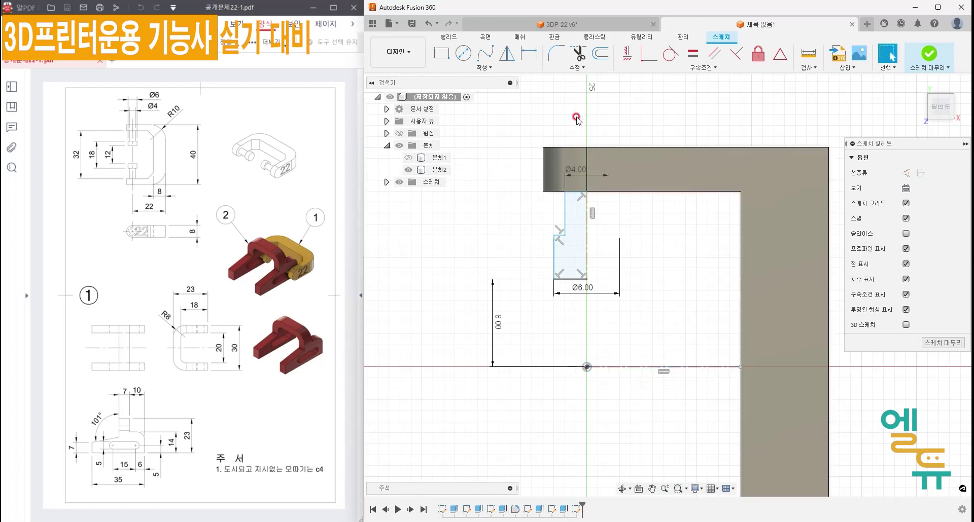
Dimension the lower step's bottom edge as a Ø12 diameter about the centreline.
{"action": "key", "text": "d"}
{"action": "key", "text": "Escape"}
{"action": "left_click", "coordinate": [530, 52]}
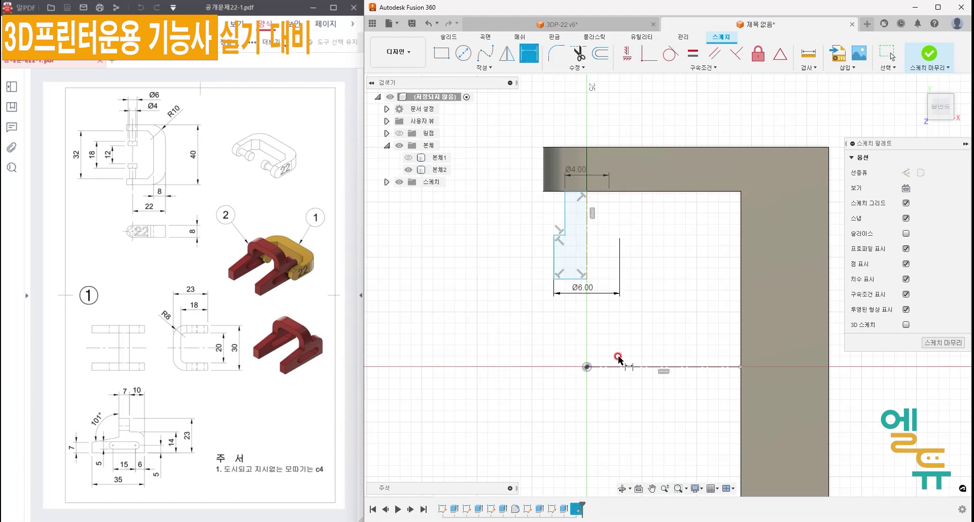
{"action": "left_click", "coordinate": [619, 367]}
{"action": "left_click", "coordinate": [575, 280]}
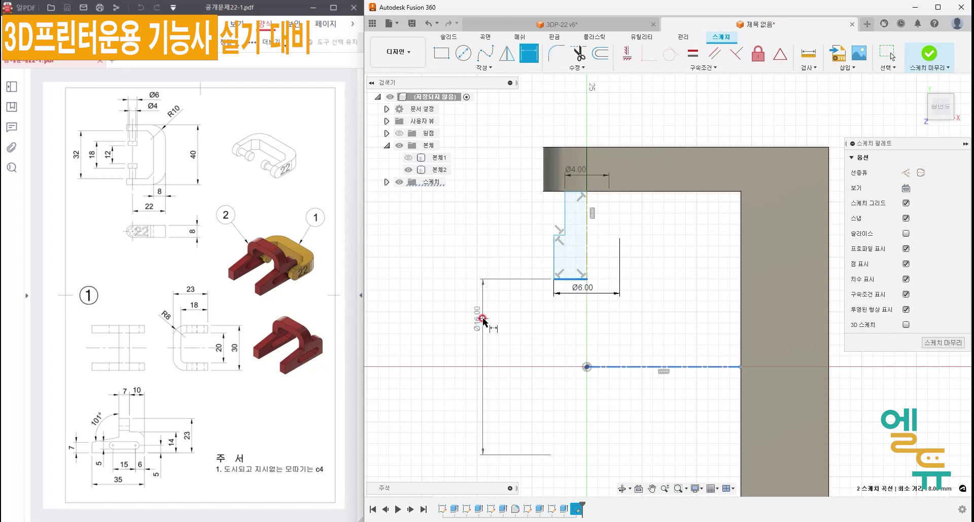
{"action": "left_click", "coordinate": [500, 291]}
{"action": "type", "text": "12"}
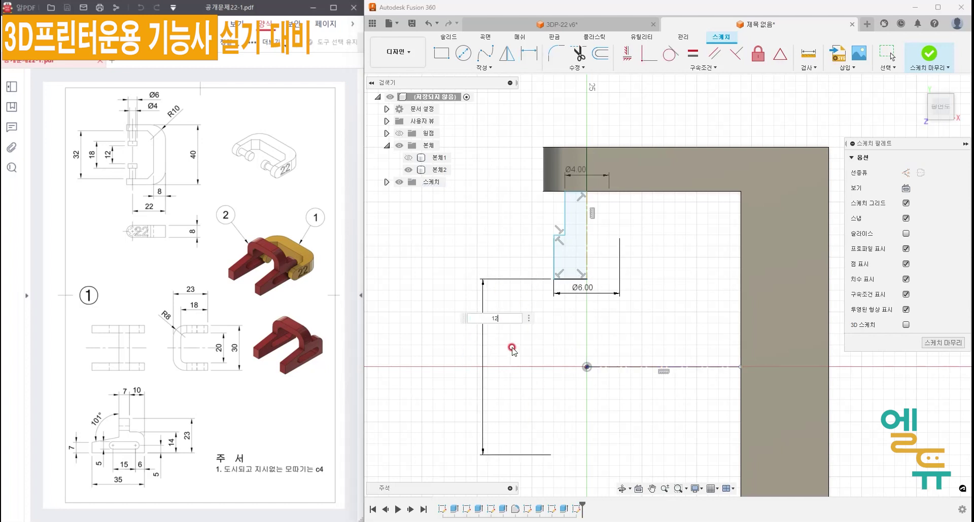
{"action": "key", "text": "Return"}
Add a Ø18 diameter dimension further left of the profile.
{"action": "left_click", "coordinate": [612, 367]}
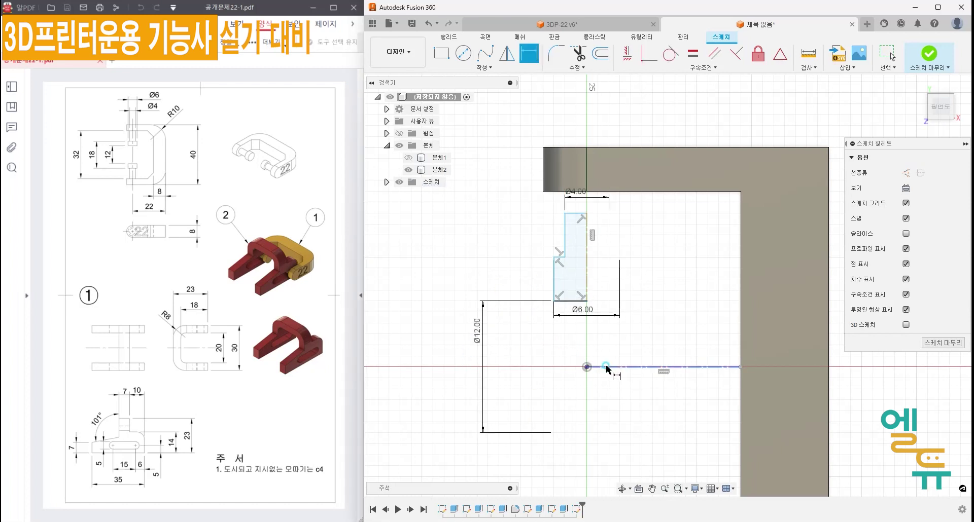
{"action": "left_click", "coordinate": [558, 257]}
{"action": "left_click", "coordinate": [428, 325]}
{"action": "type", "text": "18"}
{"action": "key", "text": "Return"}
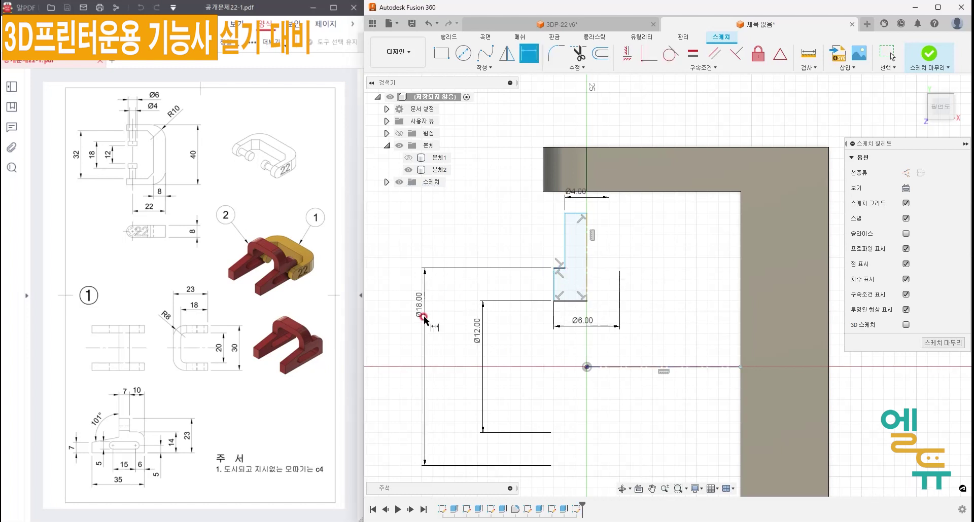
Try a Ø32 outer diameter on the top edge, then undo it and remove the Ø28 dimension.
{"action": "left_click", "coordinate": [619, 368]}
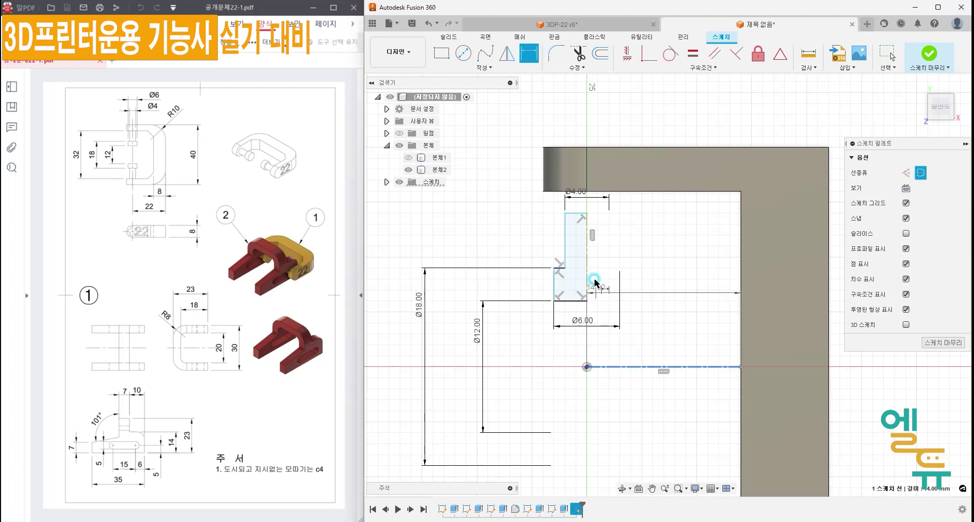
{"action": "left_click", "coordinate": [575, 213]}
{"action": "left_click", "coordinate": [411, 276]}
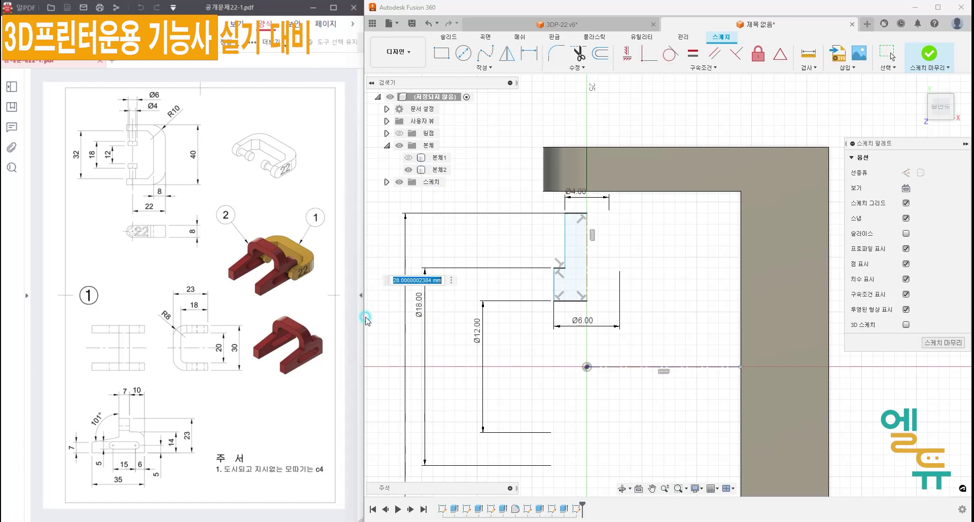
{"action": "type", "text": "32"}
{"action": "key", "text": "Return"}
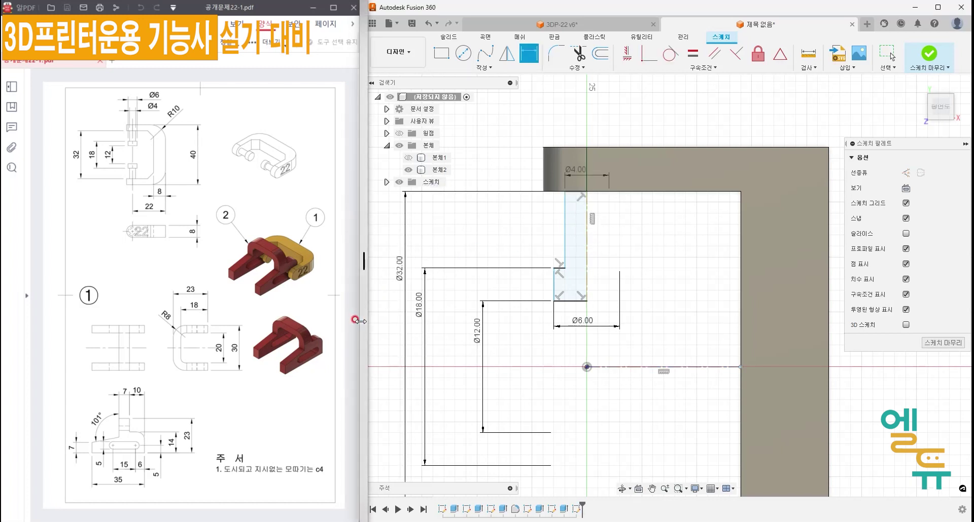
{"action": "key", "text": "Escape"}
{"action": "key", "text": "ctrl+z"}
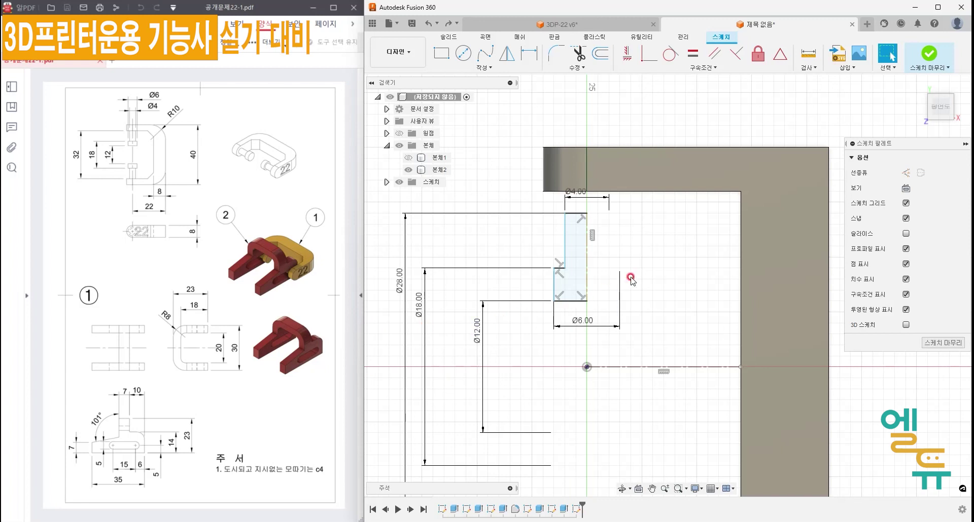
{"action": "key", "text": "ctrl+z"}
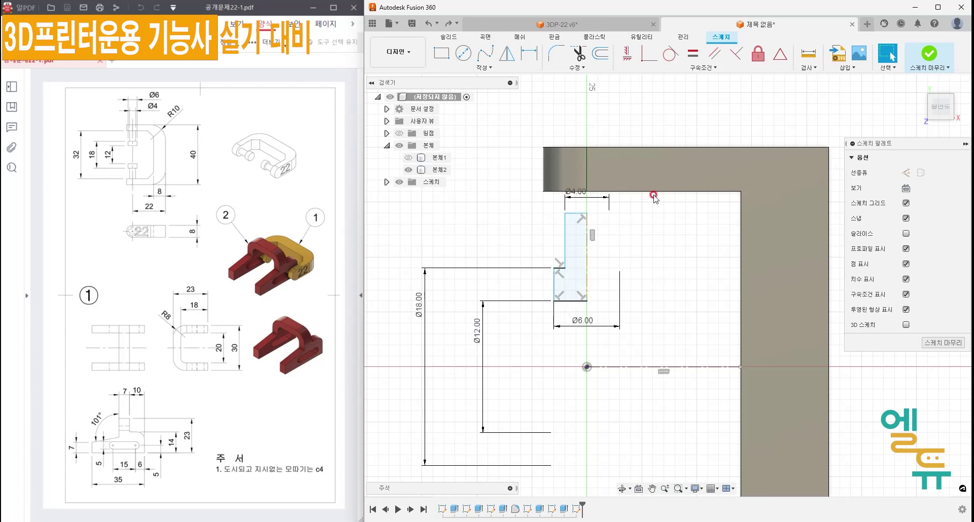
{"action": "left_click", "coordinate": [648, 52]}
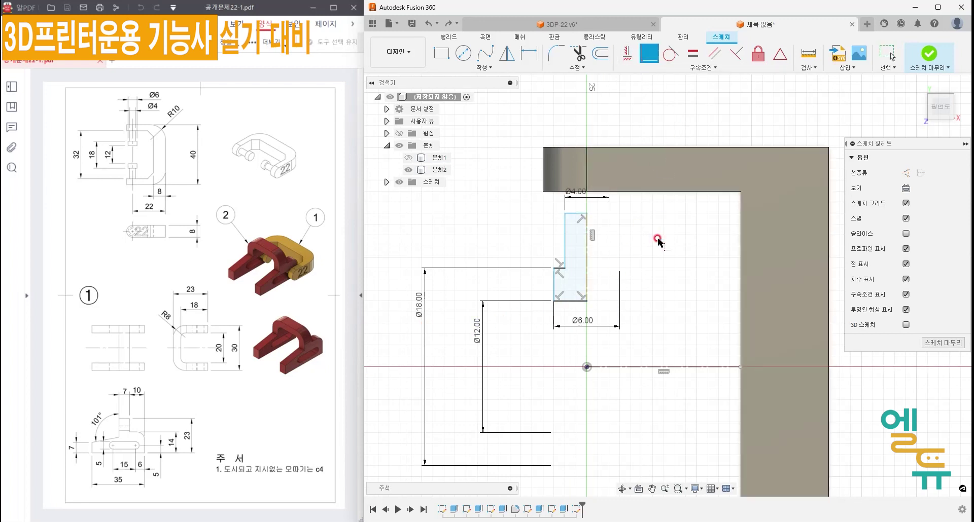
Constrain the profile's top-right corner onto the bracket body's bottom edge.
{"action": "left_click", "coordinate": [586, 214]}
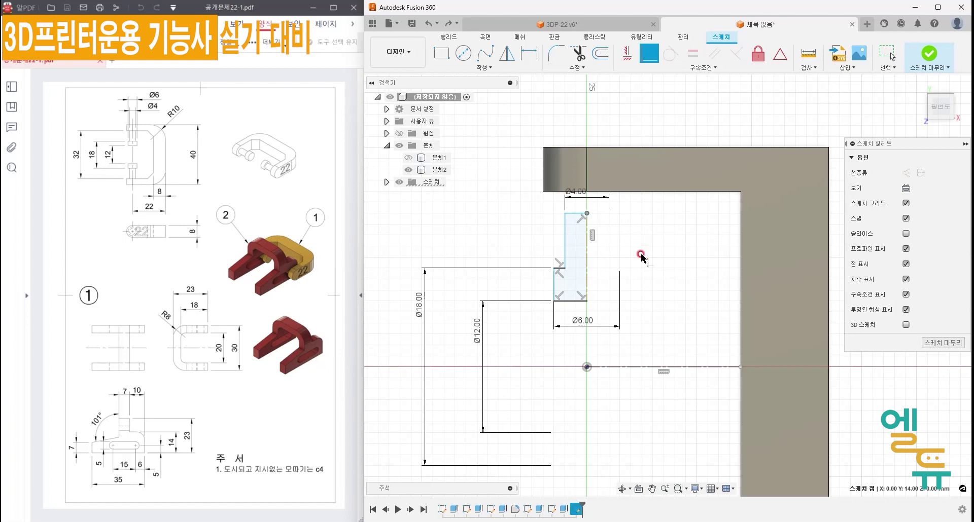
{"action": "left_click", "coordinate": [589, 191]}
{"action": "middle_click_drag", "start_coordinate": [618, 311], "coordinate": [633, 311]}
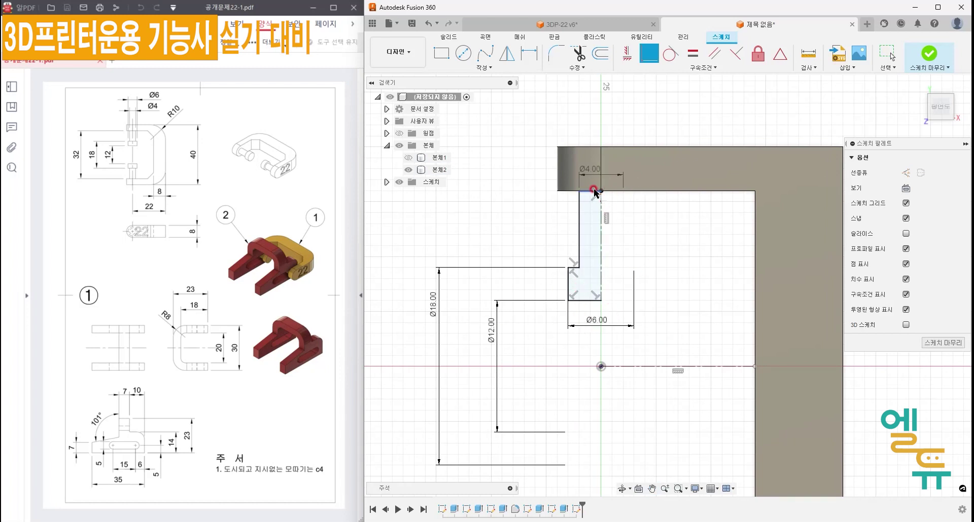
{"action": "key", "text": "Escape"}
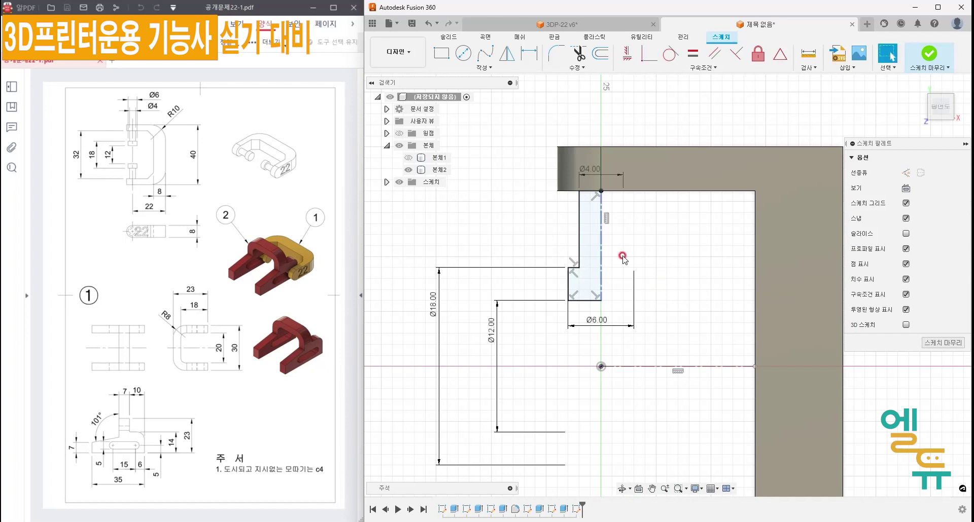
Revolve the stepped Ø6/Ø12 profile 360° into a solid pin on the upper arm.
{"action": "left_click", "coordinate": [934, 343]}
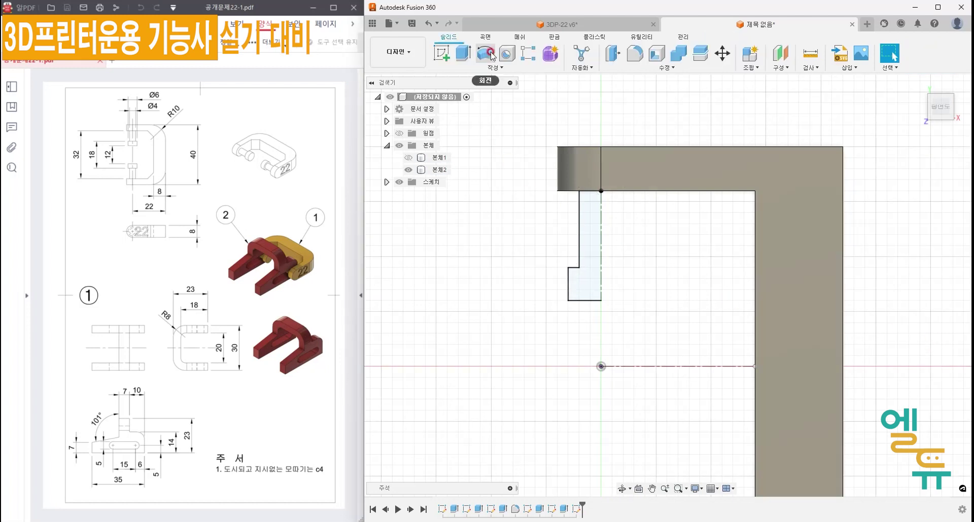
{"action": "left_click", "coordinate": [486, 53]}
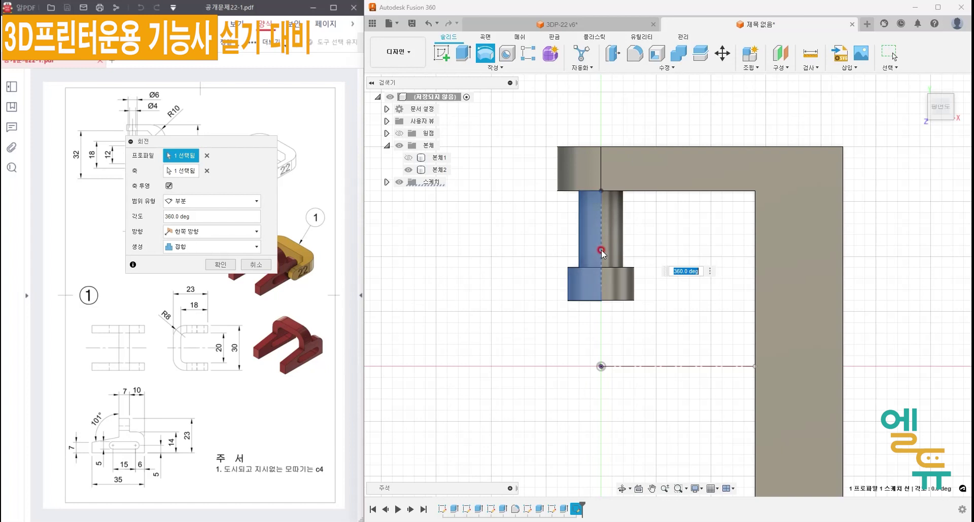
{"action": "middle_click_drag", "start_coordinate": [556, 344], "coordinate": [556, 315], "text": "shift"}
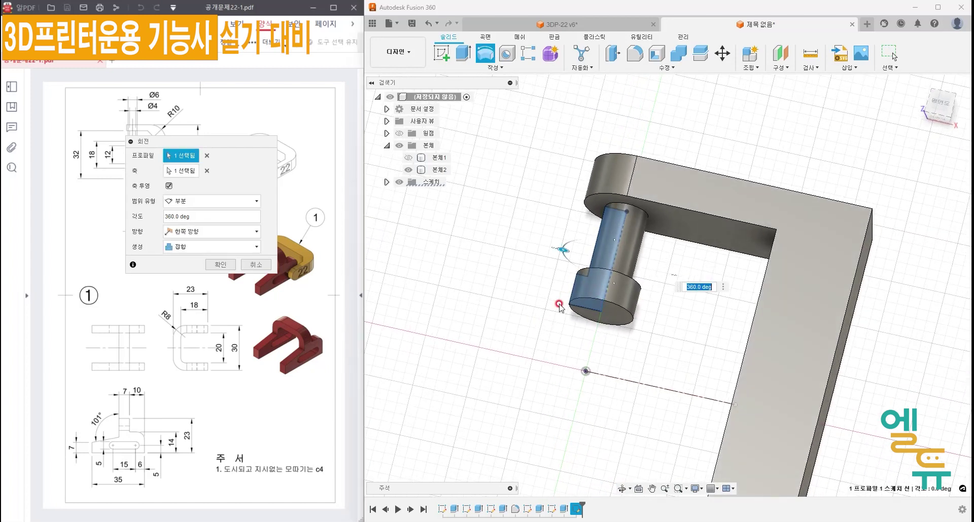
{"action": "left_click", "coordinate": [223, 265]}
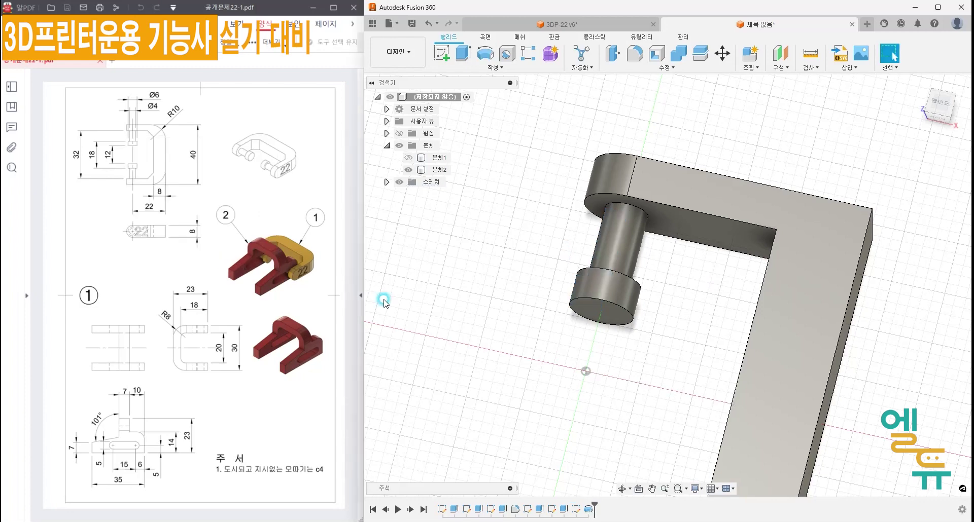
{"action": "middle_click_drag", "start_coordinate": [475, 350], "coordinate": [532, 310]}
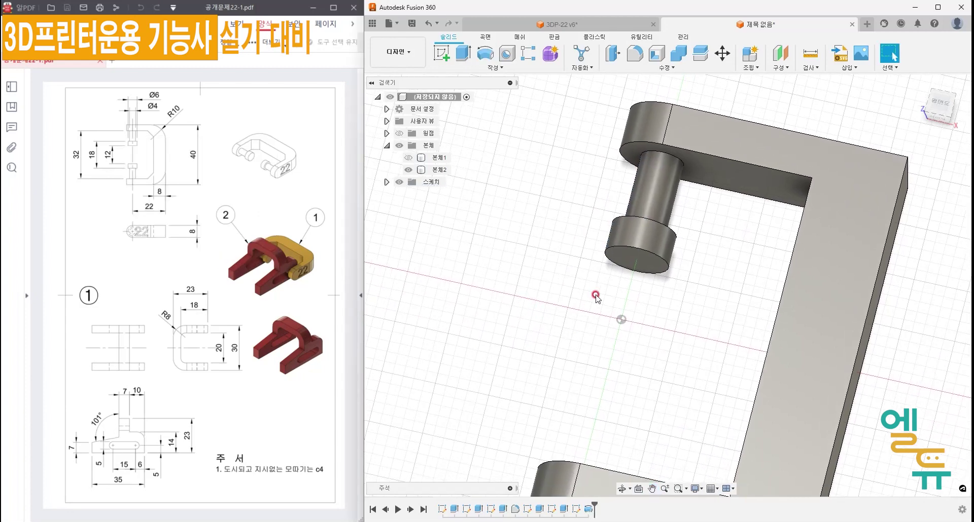
{"action": "scroll", "coordinate": [560, 404], "scroll_direction": "down", "scroll_amount": 2}
{"action": "scroll", "coordinate": [532, 373], "scroll_direction": "down", "scroll_amount": 2}
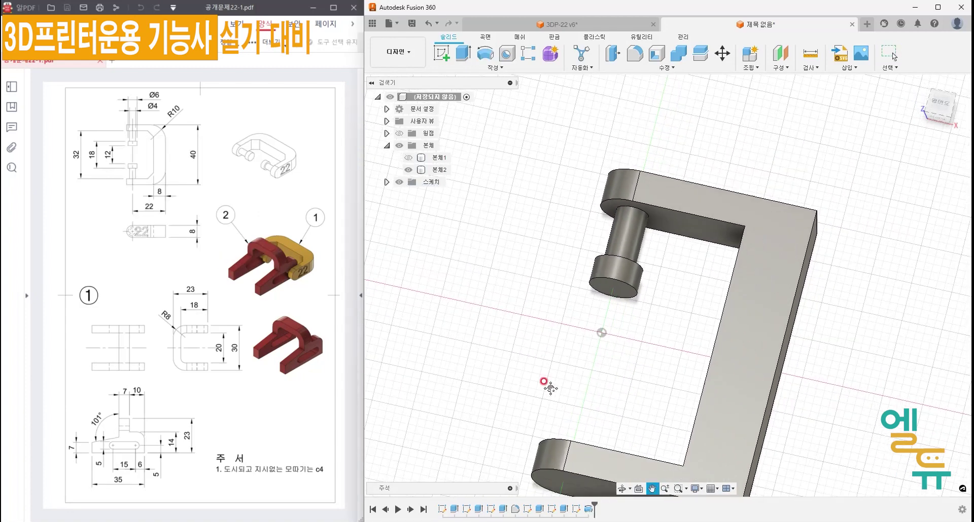
Set up a mirror of the pin about the origin plane, trying Bodies as object type.
{"action": "left_click", "coordinate": [495, 67]}
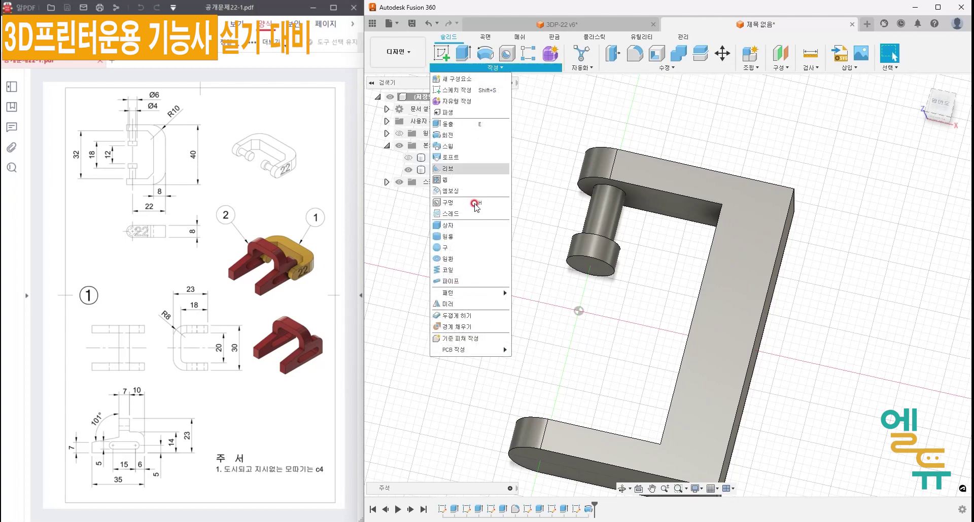
{"action": "left_click", "coordinate": [459, 304]}
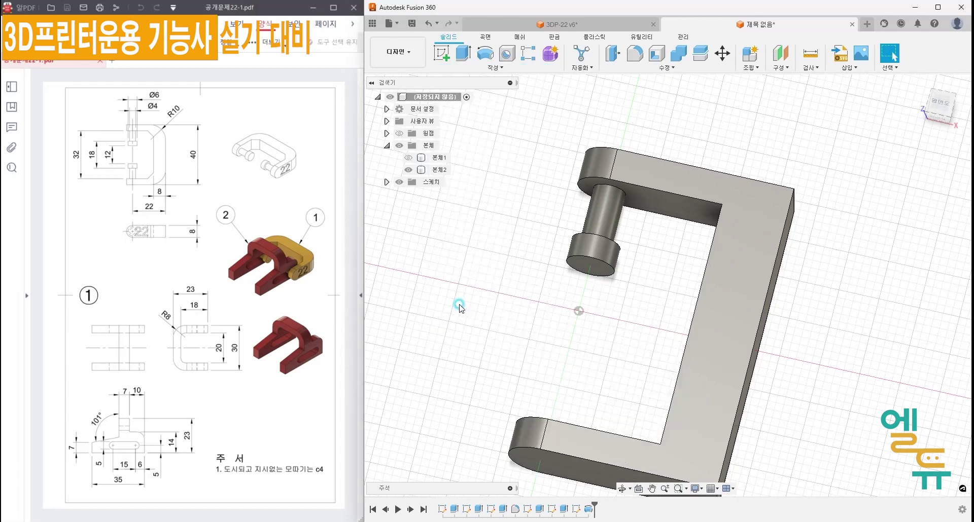
{"action": "left_click", "coordinate": [597, 226]}
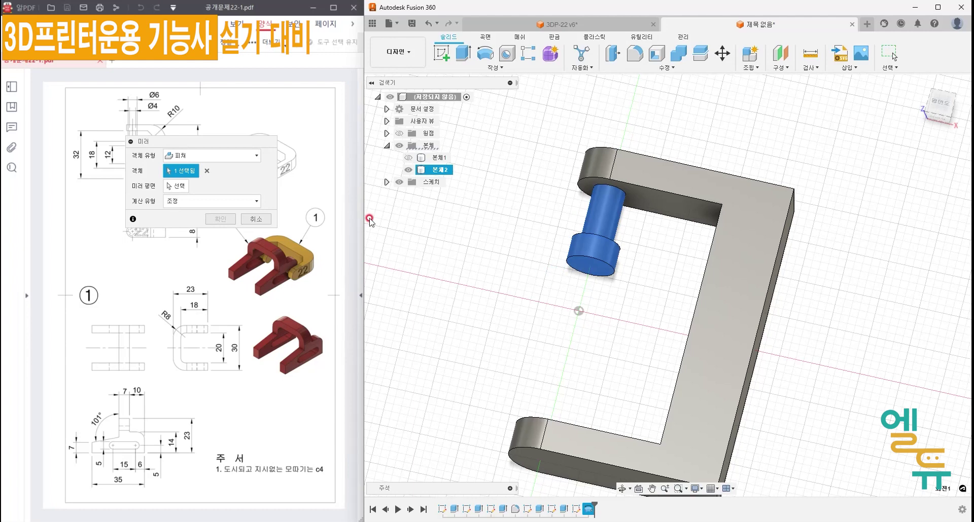
{"action": "left_click", "coordinate": [606, 305]}
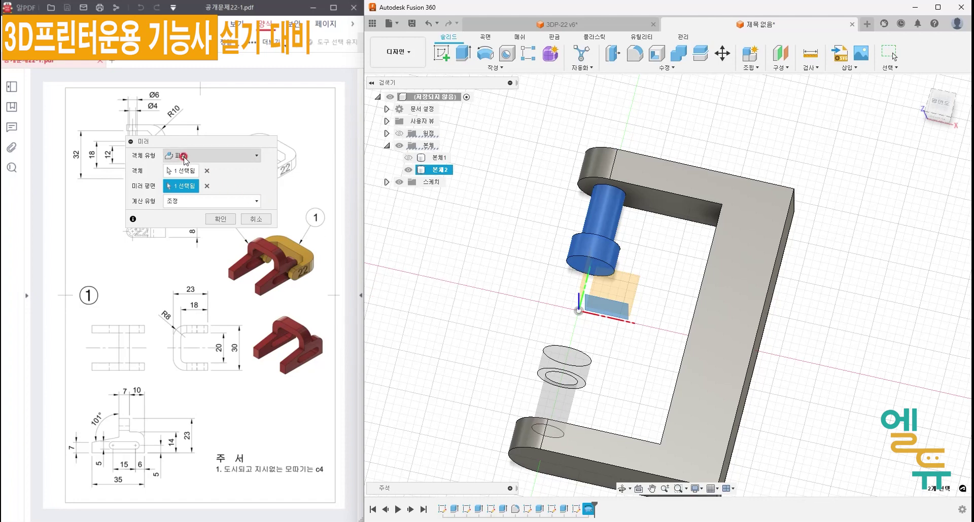
{"action": "left_click", "coordinate": [184, 157]}
{"action": "left_click", "coordinate": [188, 169]}
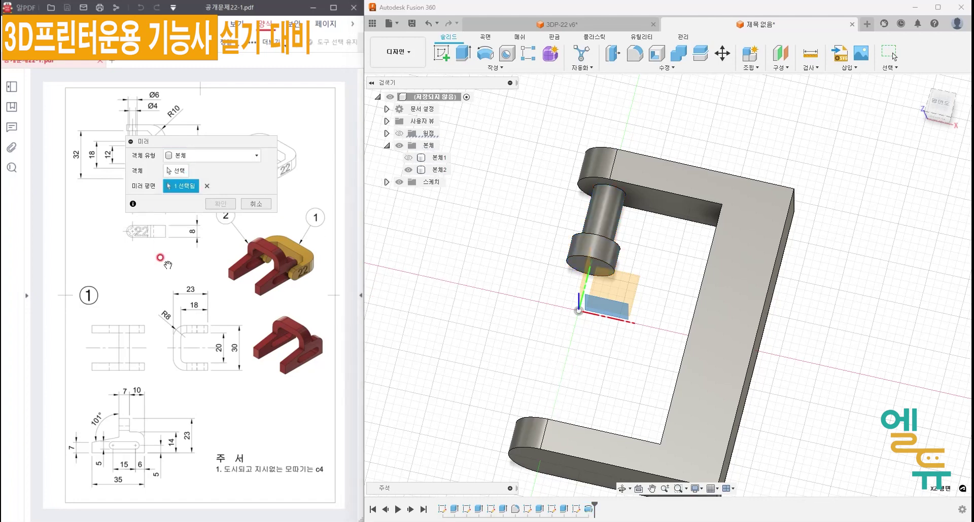
{"action": "left_click", "coordinate": [712, 186]}
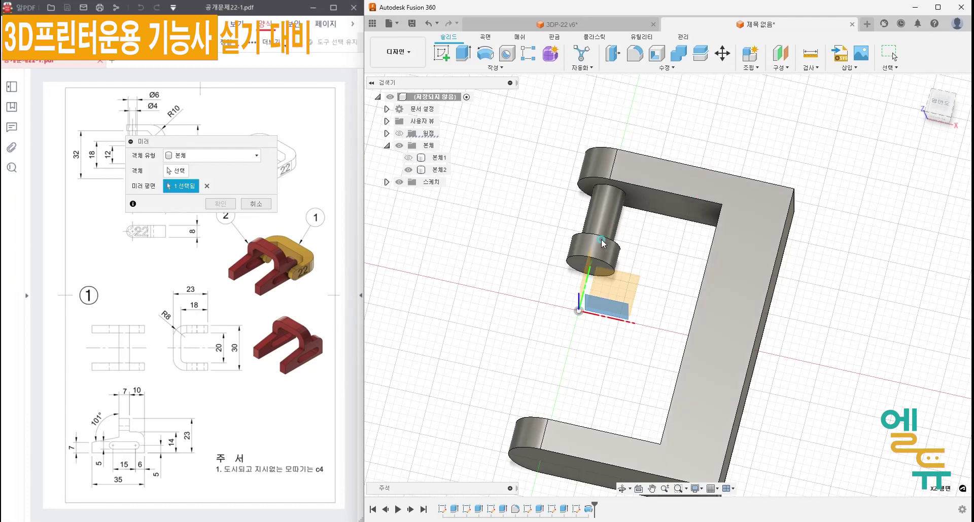
Switch the mirror type back to Features, reselect the pin, and create the lower pin.
{"action": "left_click", "coordinate": [213, 156]}
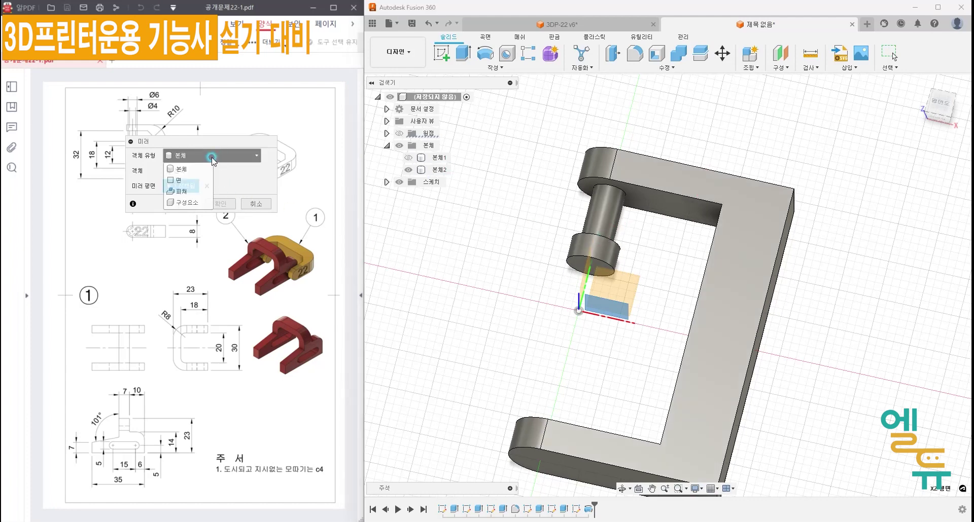
{"action": "left_click", "coordinate": [188, 193]}
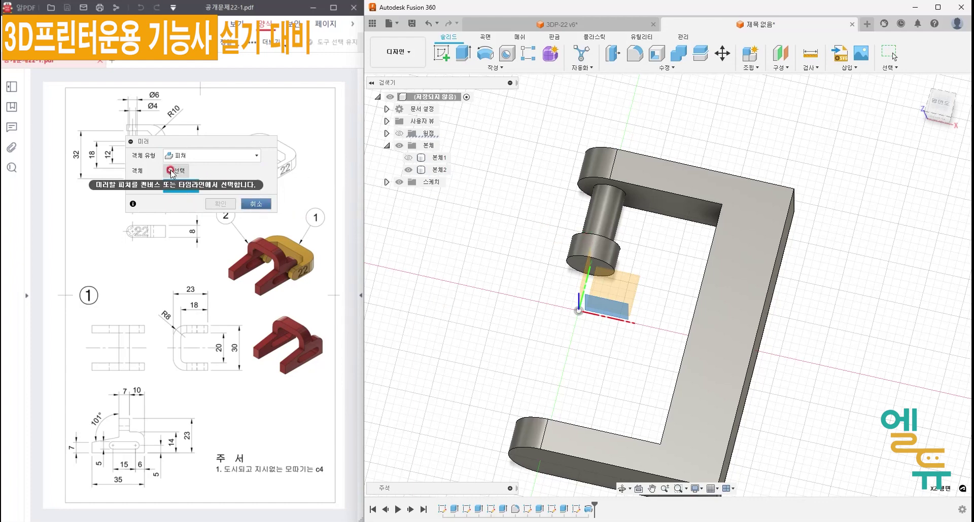
{"action": "left_click", "coordinate": [176, 171]}
{"action": "left_click", "coordinate": [586, 245]}
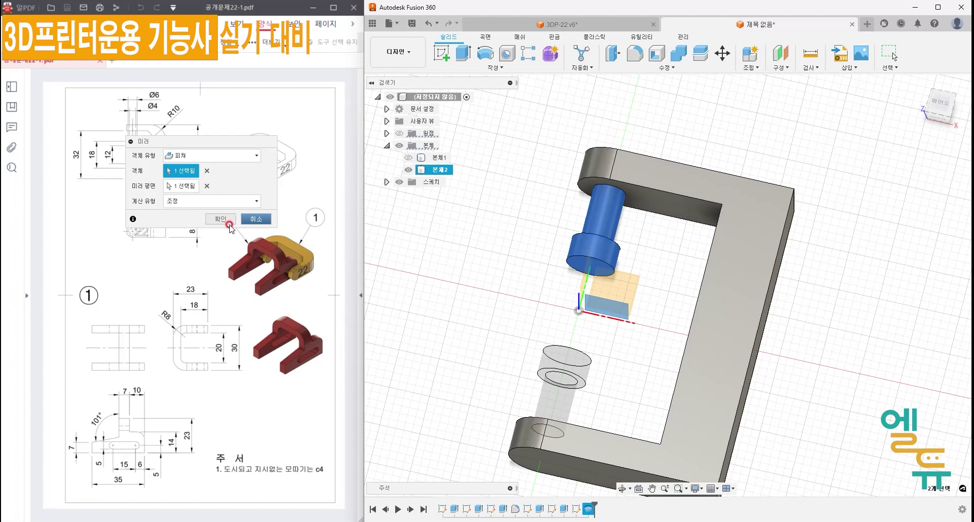
{"action": "left_click", "coordinate": [229, 220]}
{"action": "middle_click_drag", "start_coordinate": [625, 341], "coordinate": [584, 311]}
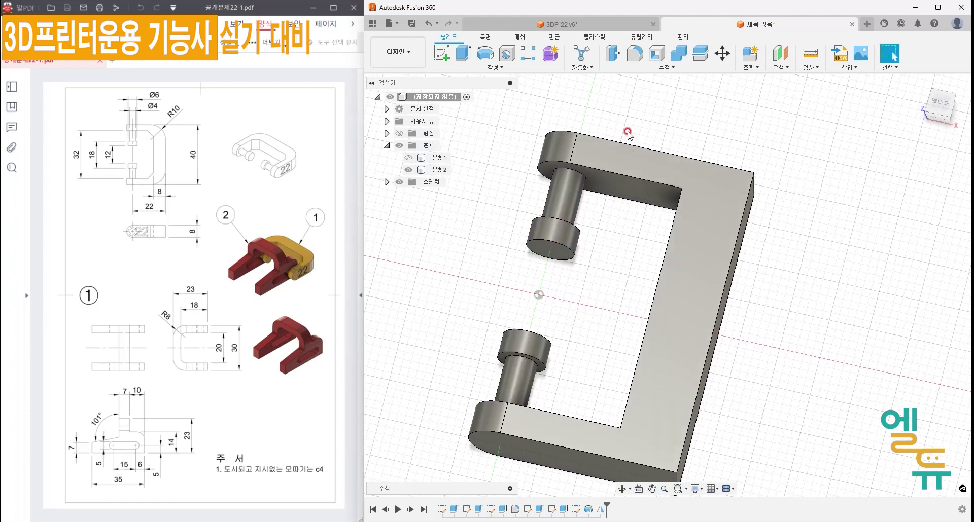
Fillet the bracket's two outer corner edges with a 10 mm radius.
{"action": "middle_click_drag", "start_coordinate": [577, 169], "coordinate": [554, 152], "text": "shift"}
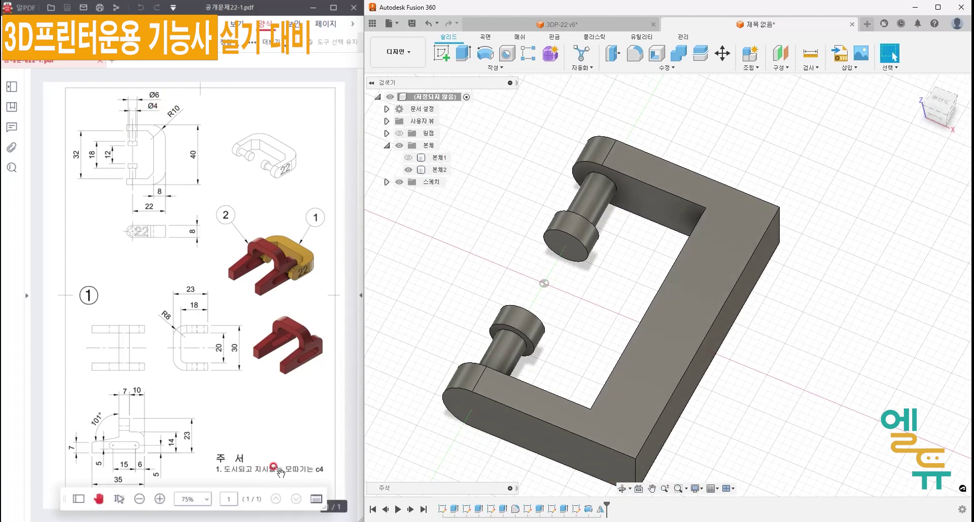
{"action": "left_click_drag", "start_coordinate": [325, 475], "coordinate": [288, 473]}
{"action": "left_click", "coordinate": [634, 53]}
{"action": "middle_click_drag", "start_coordinate": [700, 254], "coordinate": [615, 238]}
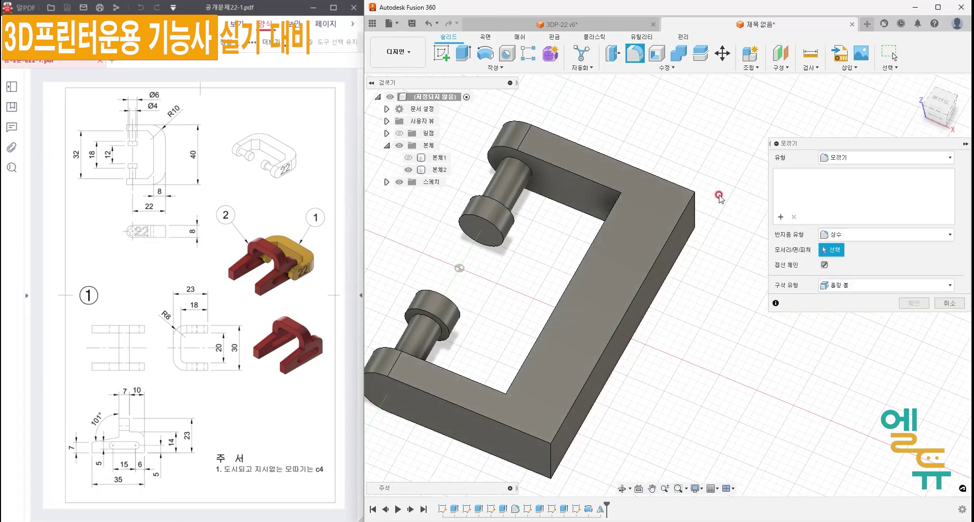
{"action": "left_click", "coordinate": [694, 208]}
{"action": "left_click", "coordinate": [553, 467]}
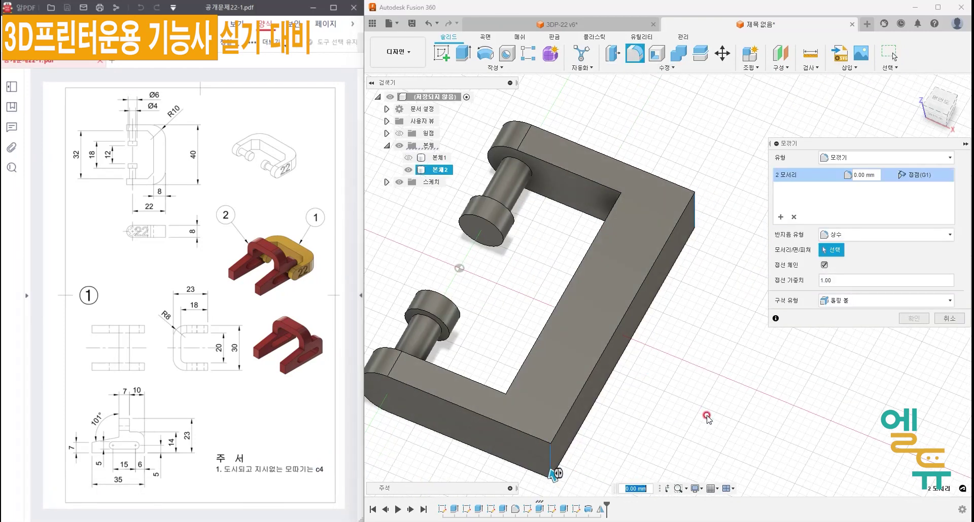
{"action": "type", "text": "10"}
{"action": "key", "text": "Return"}
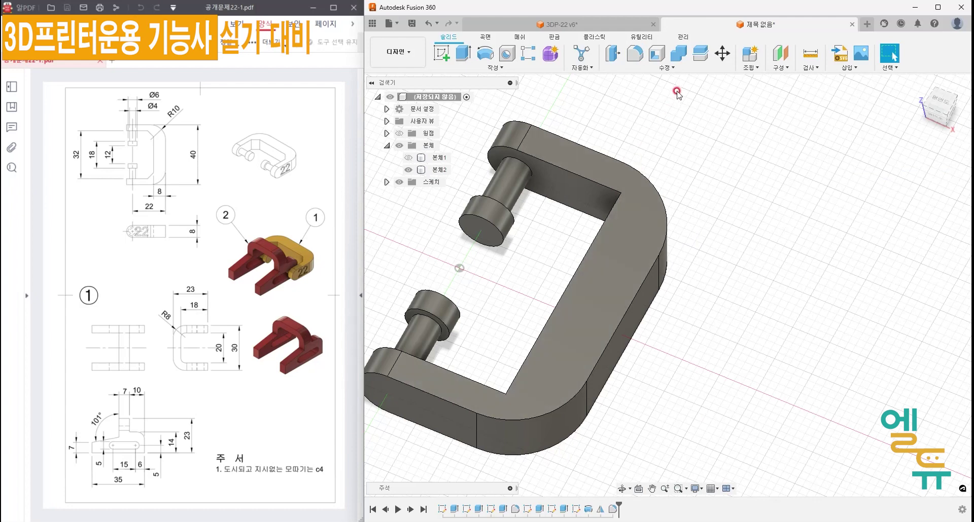
Chamfer the two inner corner edges at 4 mm.
{"action": "left_click", "coordinate": [667, 68]}
{"action": "left_click", "coordinate": [622, 102]}
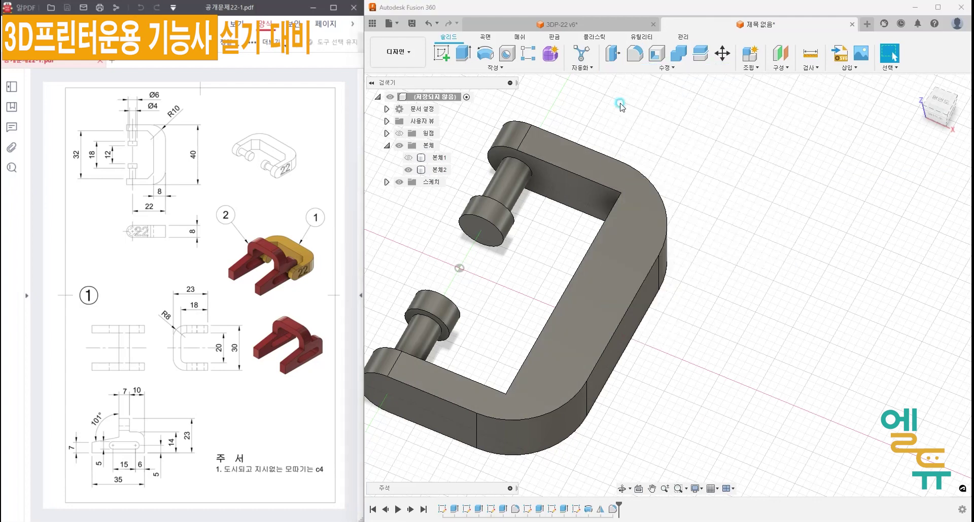
{"action": "left_click", "coordinate": [623, 203]}
{"action": "left_click", "coordinate": [508, 408]}
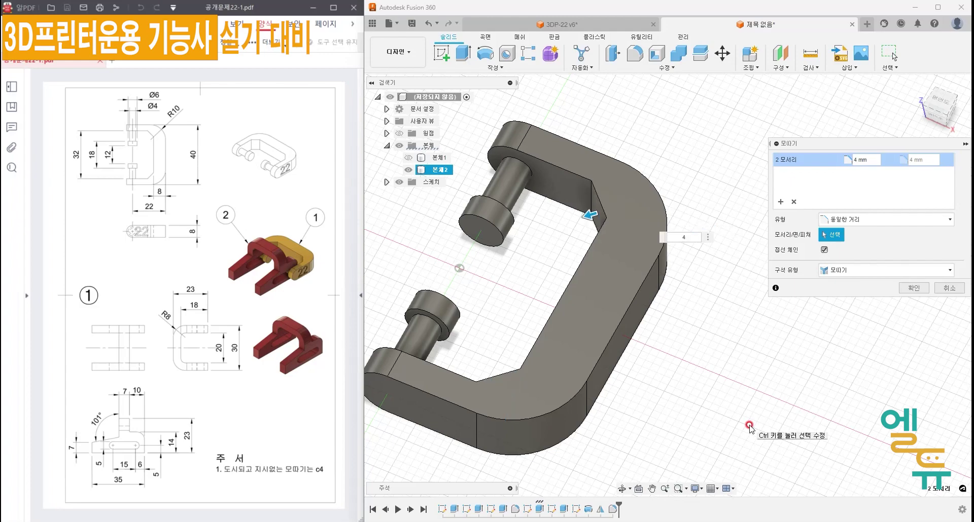
{"action": "key", "text": "Return"}
{"action": "mouse_move", "coordinate": [763, 351]}
{"action": "middle_mouse_down", "text": "shift"}
{"action": "mouse_move", "coordinate": [741, 381]}
{"action": "mouse_move", "coordinate": [746, 370]}
{"action": "middle_mouse_up", "text": "shift"}
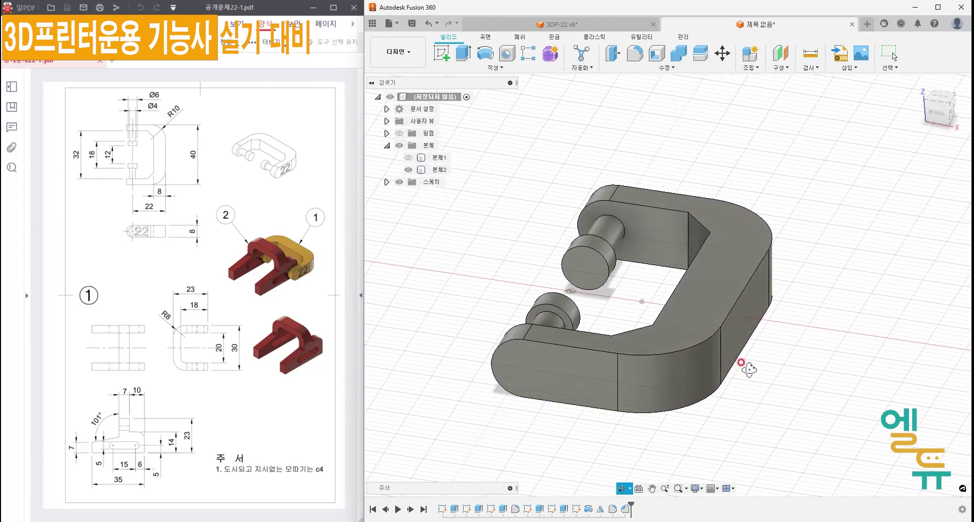
Start a new sketch on the lower arm's outer face.
{"action": "left_click_drag", "start_coordinate": [532, 410], "coordinate": [527, 417]}
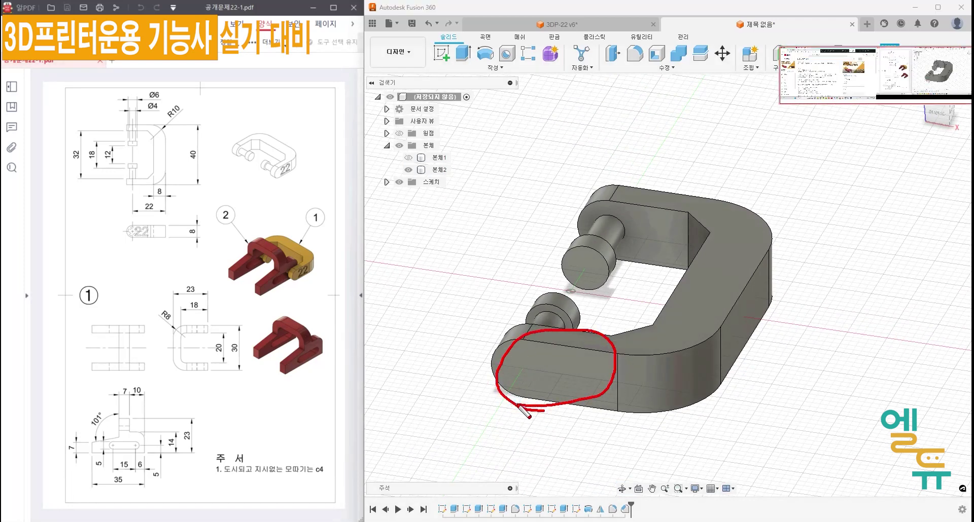
{"action": "left_click", "coordinate": [482, 432]}
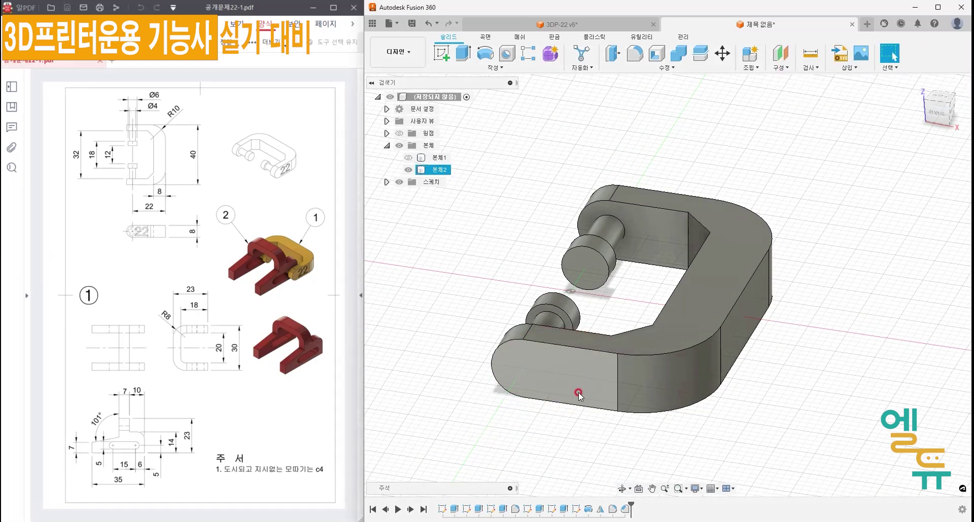
{"action": "left_click", "coordinate": [586, 378]}
{"action": "right_click", "coordinate": [586, 378]}
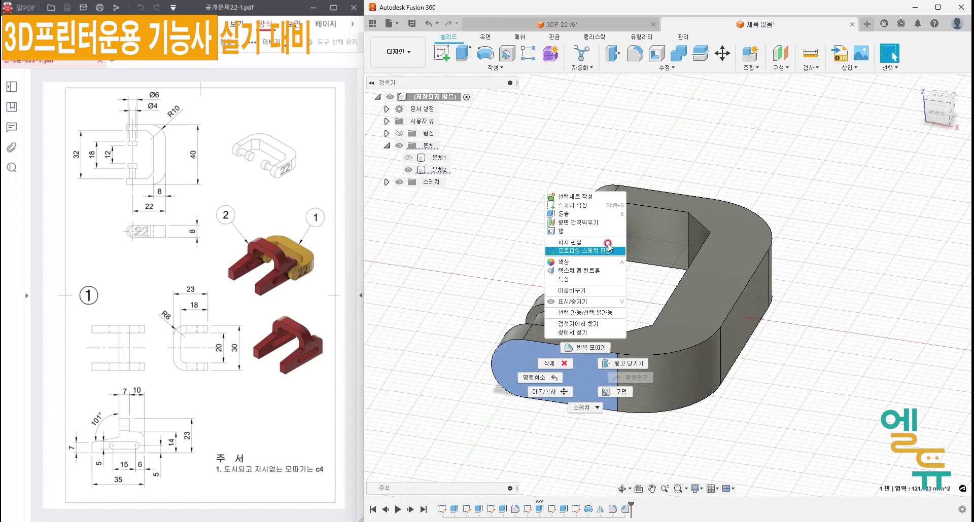
{"action": "left_click", "coordinate": [599, 205]}
{"action": "left_click", "coordinate": [619, 329]}
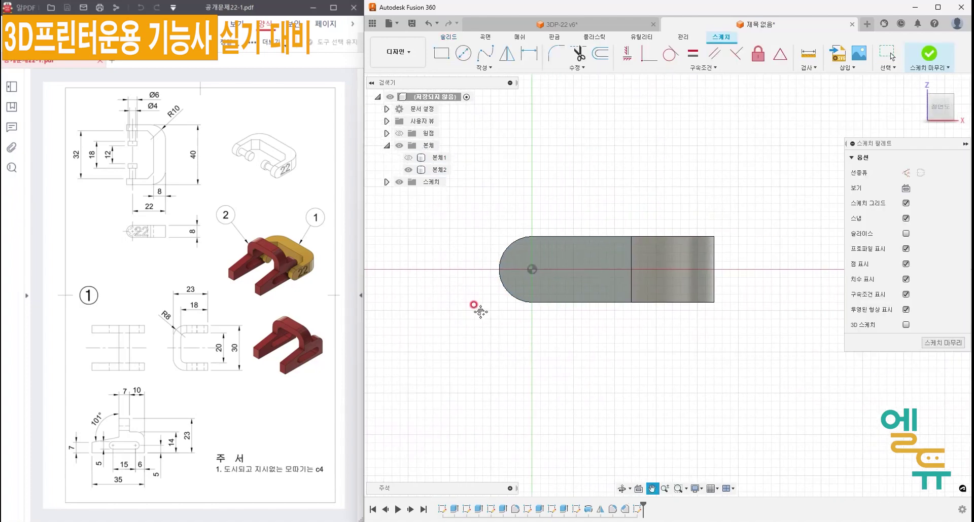
{"action": "middle_click_drag", "start_coordinate": [619, 329], "coordinate": [464, 307]}
Add centred 6 mm text '22' on the rounded end and finish the sketch.
{"action": "left_click", "coordinate": [484, 68]}
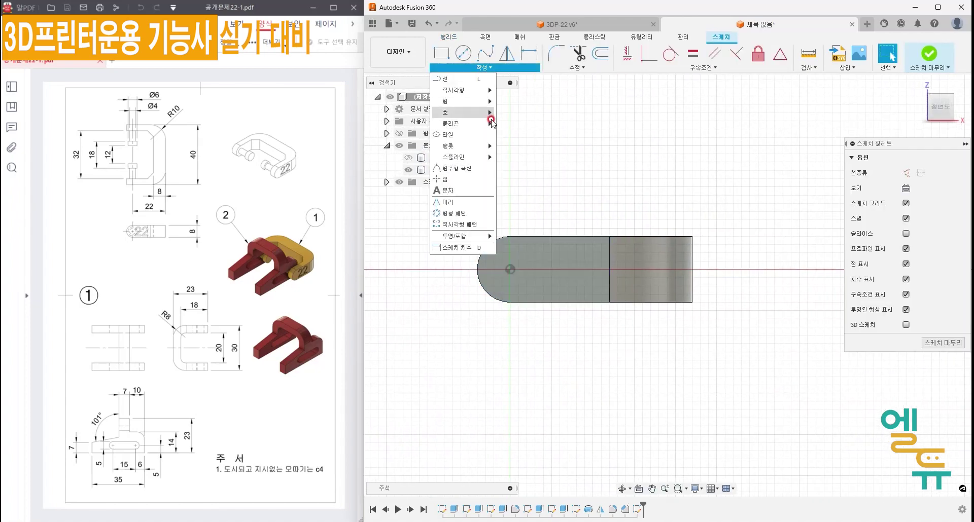
{"action": "left_click", "coordinate": [464, 190]}
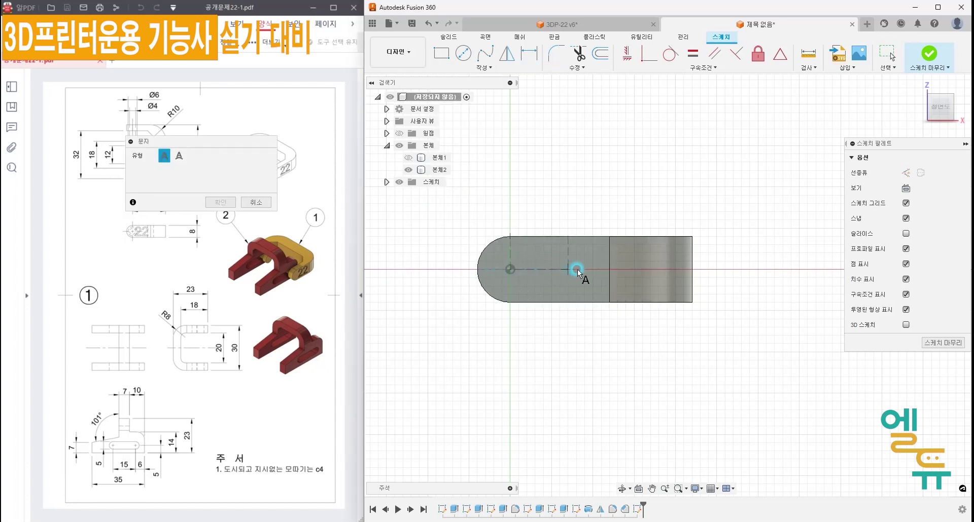
{"action": "left_click", "coordinate": [609, 303]}
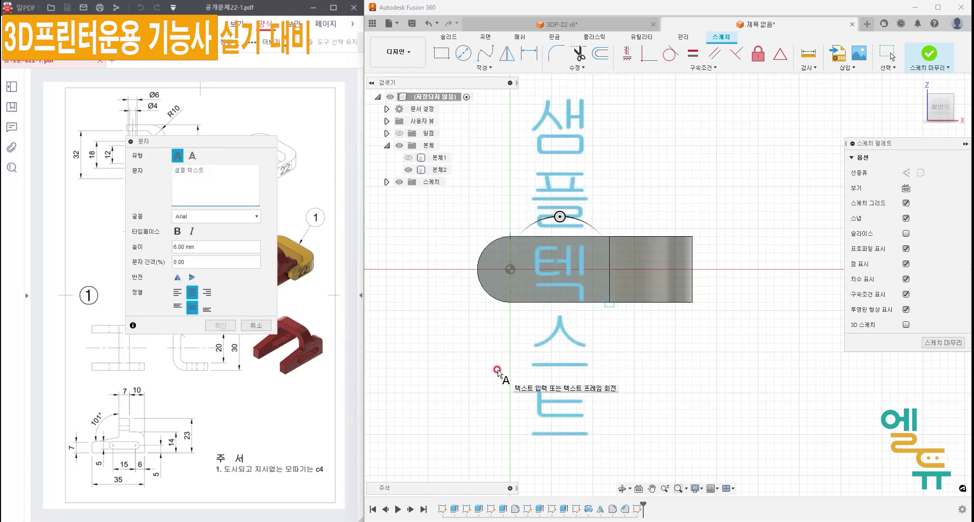
{"action": "type", "text": "2"}
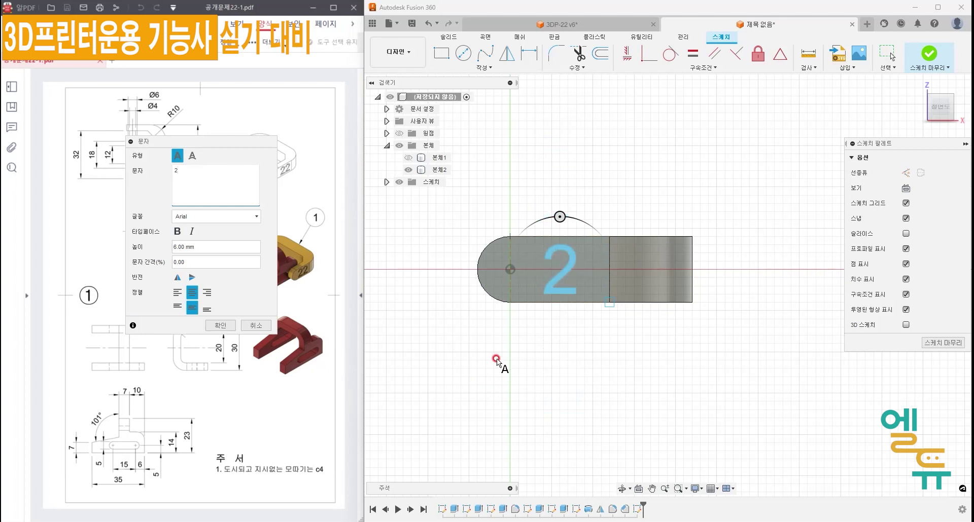
{"action": "type", "text": "2"}
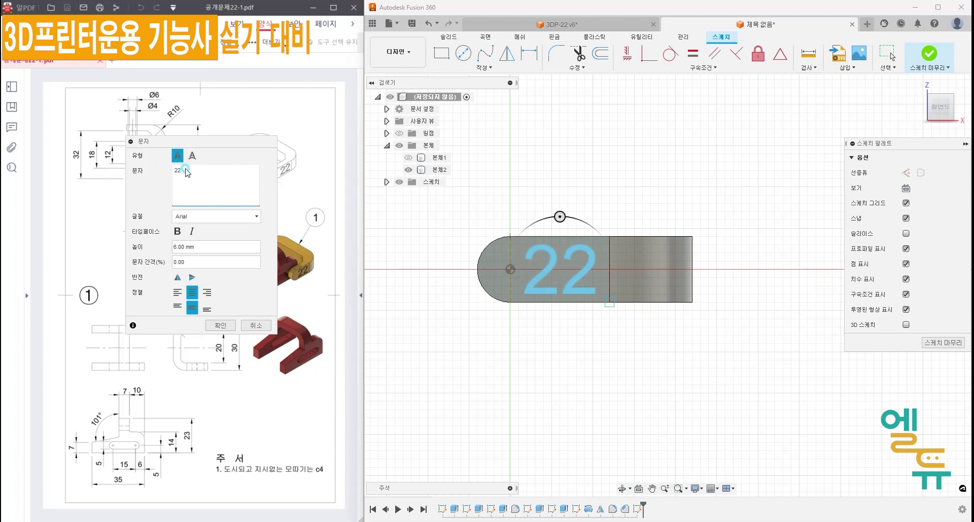
{"action": "left_click", "coordinate": [192, 292]}
{"action": "left_click", "coordinate": [192, 244]}
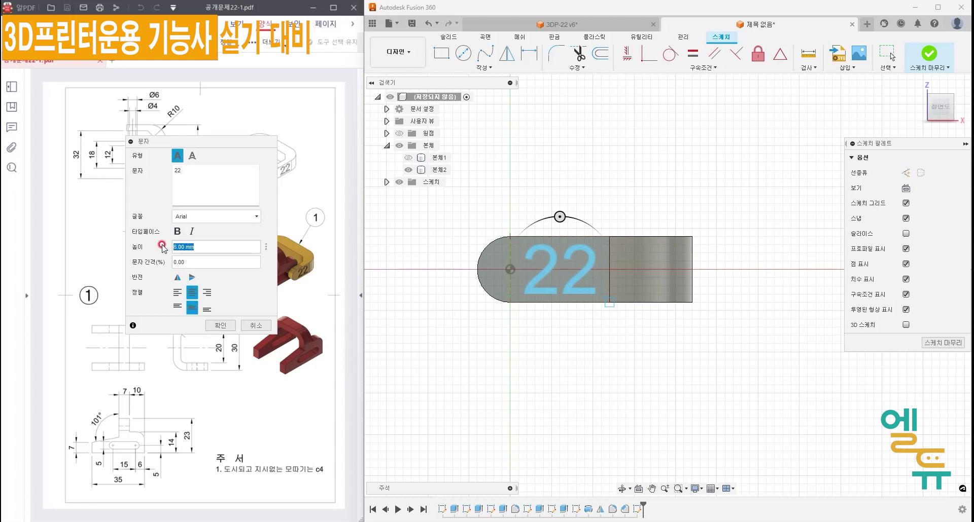
{"action": "left_click", "coordinate": [235, 325]}
{"action": "left_click", "coordinate": [936, 343]}
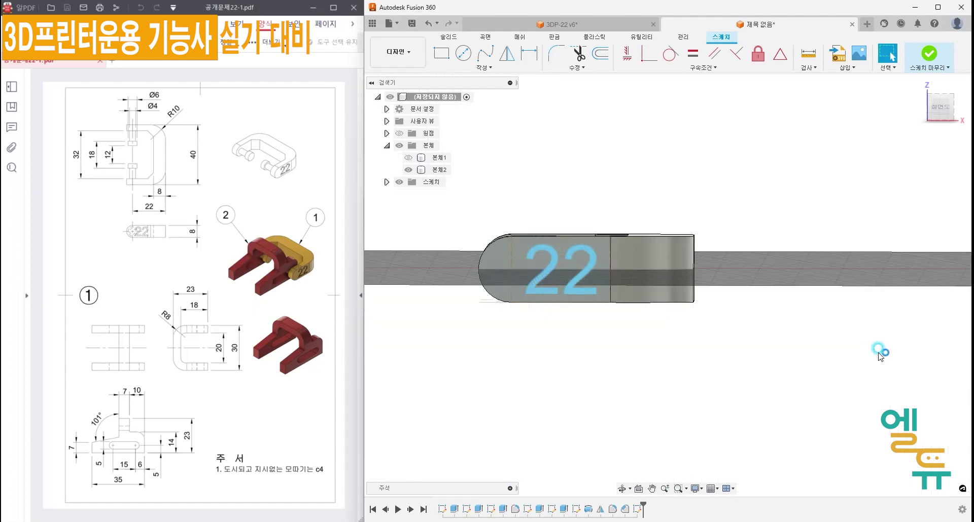
Emboss the 22 text 0.5 mm deep into the bracket's side face.
{"action": "left_click", "coordinate": [496, 67]}
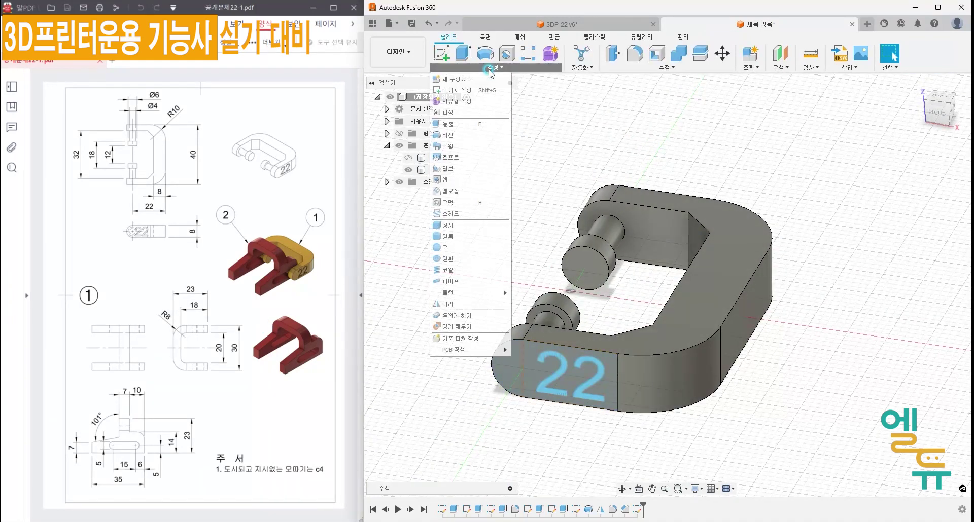
{"action": "left_click", "coordinate": [458, 192]}
{"action": "middle_click_drag", "start_coordinate": [421, 365], "coordinate": [430, 324]}
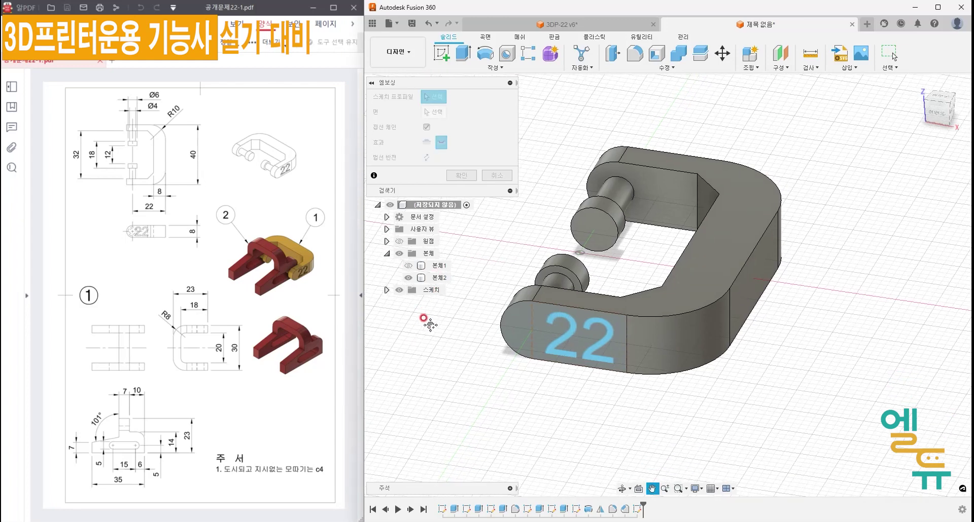
{"action": "left_click", "coordinate": [541, 369]}
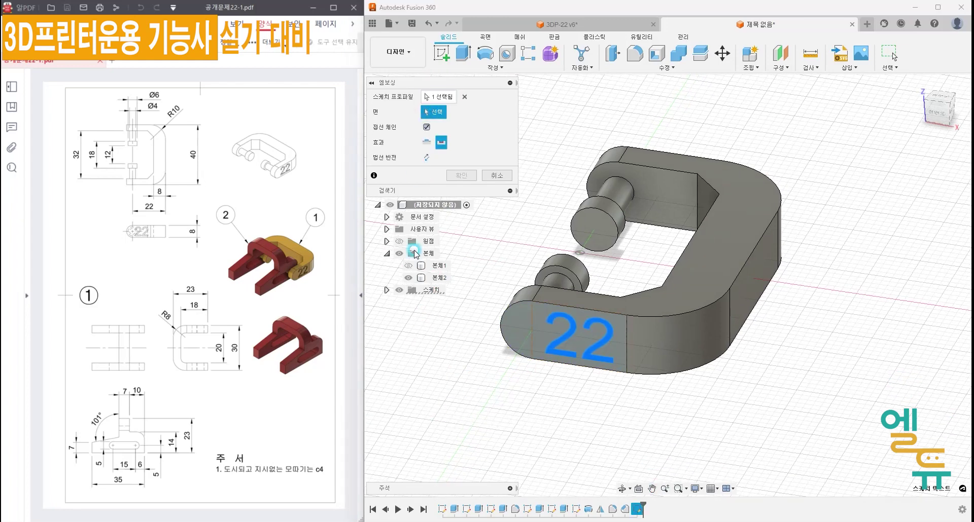
{"action": "left_click", "coordinate": [535, 339]}
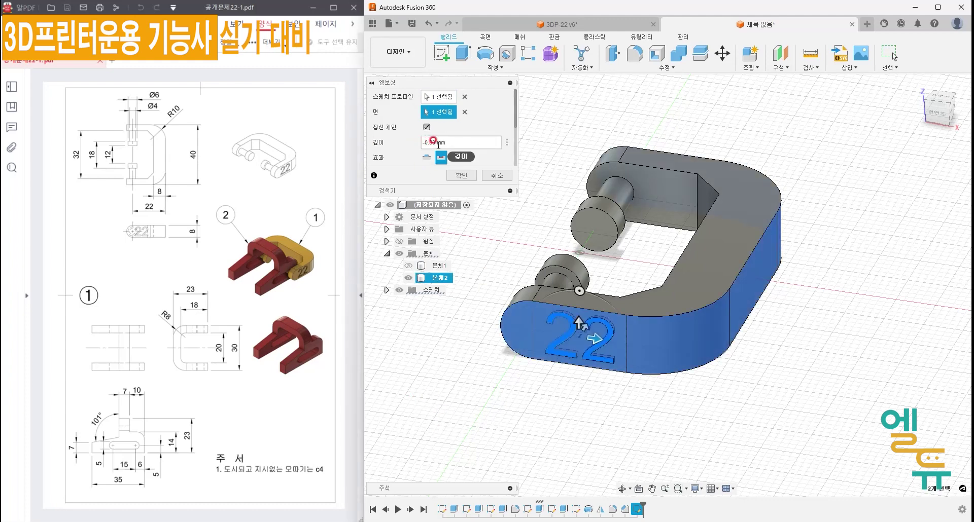
{"action": "left_click", "coordinate": [462, 175]}
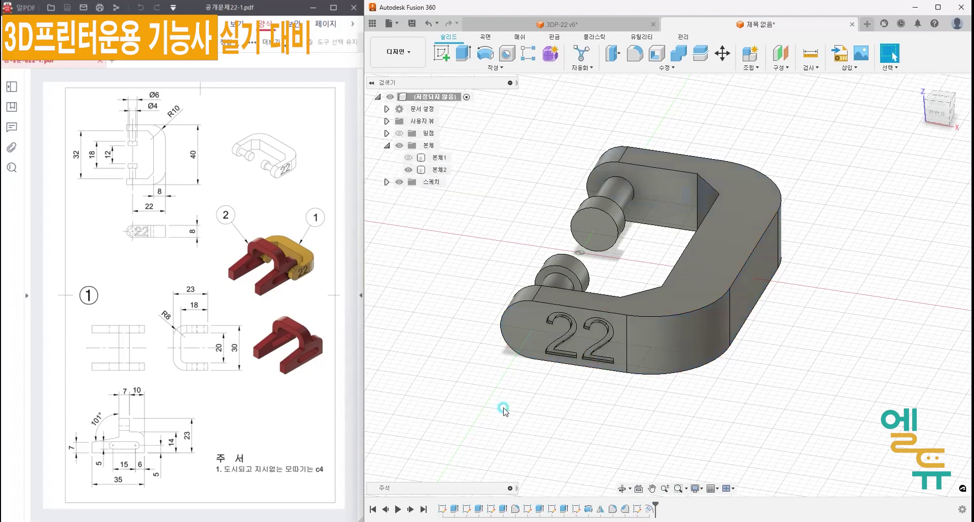
Show the hidden second bracket body (본체2) again beside the engraved part.
{"action": "mouse_move", "coordinate": [510, 416]}
{"action": "middle_mouse_down", "text": "shift"}
{"action": "mouse_move", "coordinate": [568, 403]}
{"action": "mouse_move", "coordinate": [509, 400]}
{"action": "mouse_move", "coordinate": [540, 403]}
{"action": "middle_mouse_up", "text": "shift"}
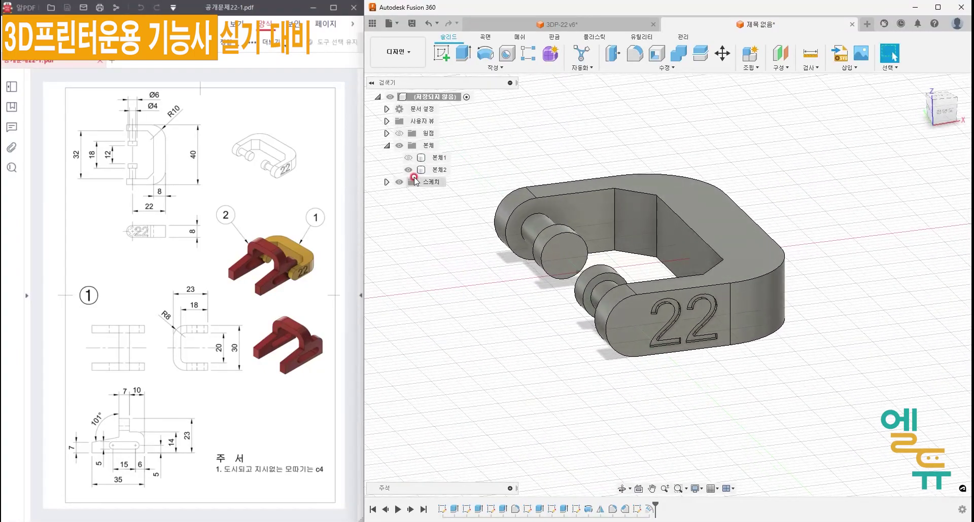
{"action": "left_click", "coordinate": [407, 159]}
{"action": "left_click", "coordinate": [625, 321]}
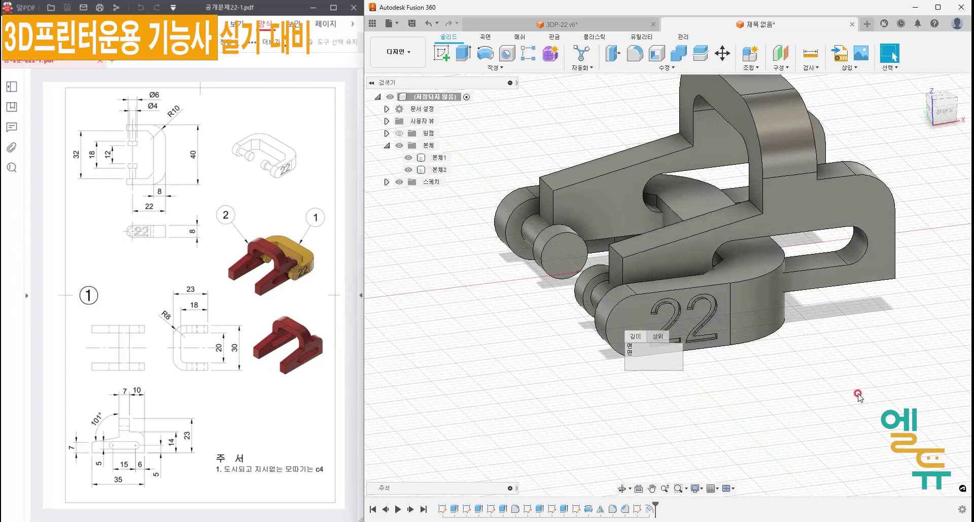
{"action": "middle_click_drag", "start_coordinate": [795, 419], "coordinate": [710, 431]}
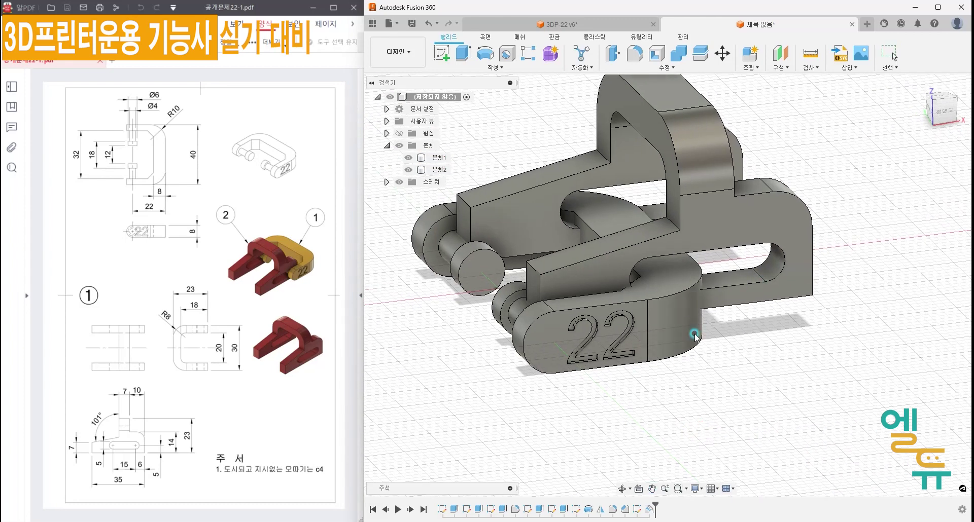
{"action": "left_click", "coordinate": [807, 401]}
Convert the 22 body into a component, test-move it, then undo the conversion.
{"action": "middle_click_drag", "start_coordinate": [664, 408], "coordinate": [702, 406]}
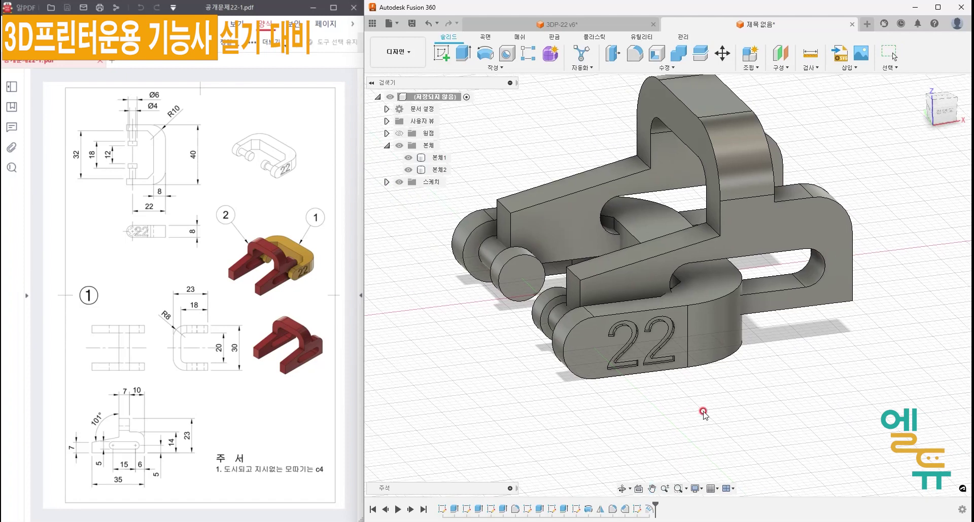
{"action": "left_click", "coordinate": [577, 341]}
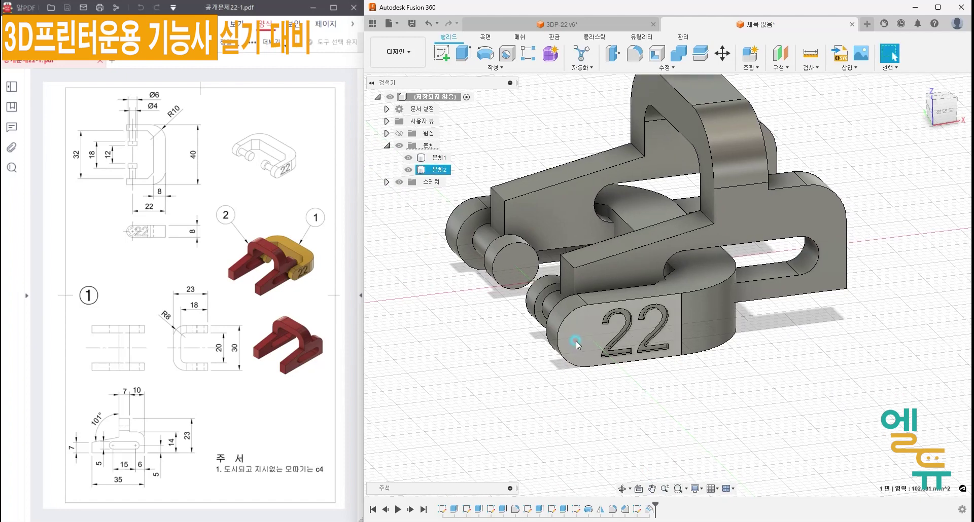
{"action": "right_click", "coordinate": [443, 174]}
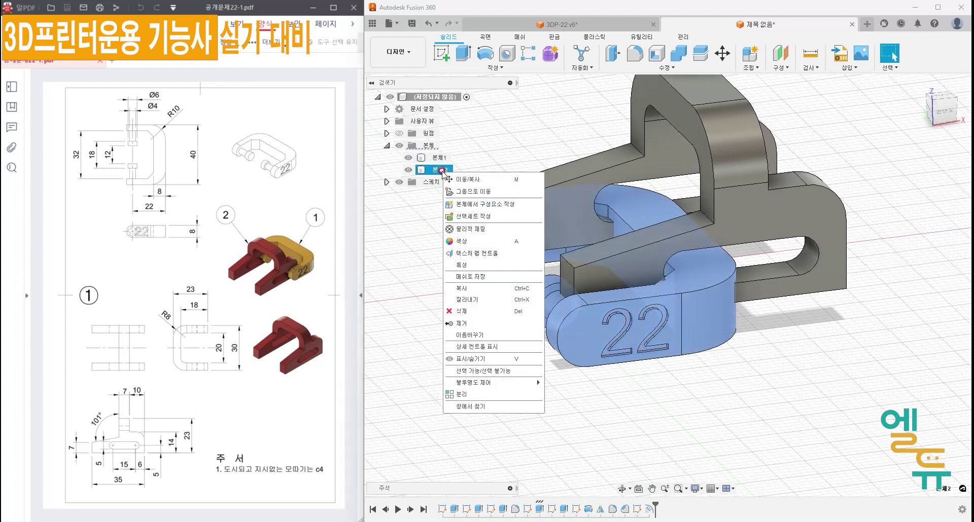
{"action": "left_click", "coordinate": [469, 205]}
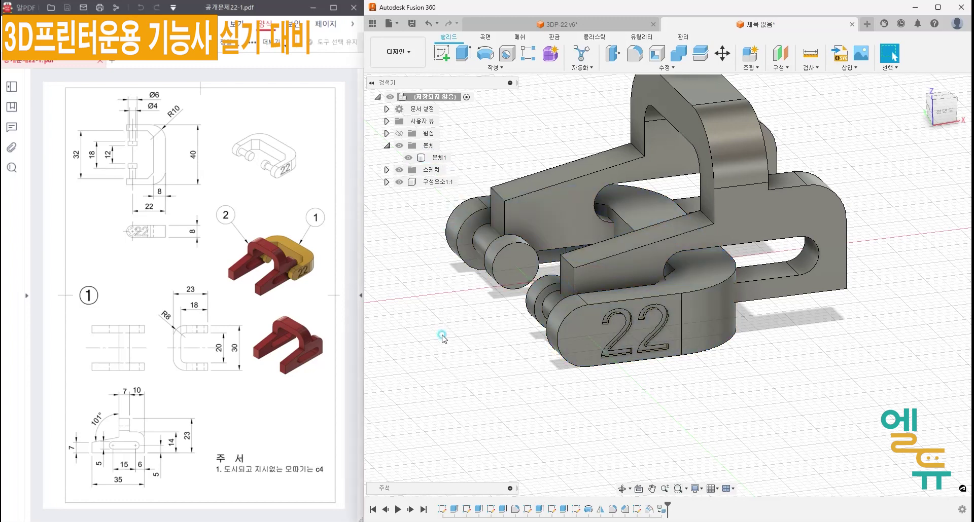
{"action": "left_click_drag", "start_coordinate": [602, 342], "coordinate": [584, 349]}
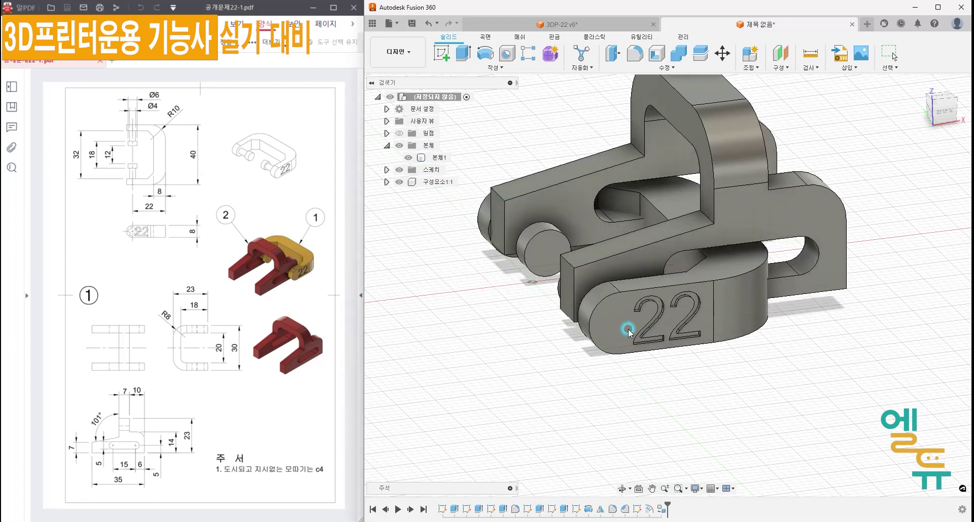
{"action": "key", "text": "ctrl+z"}
{"action": "key", "text": "ctrl+z"}
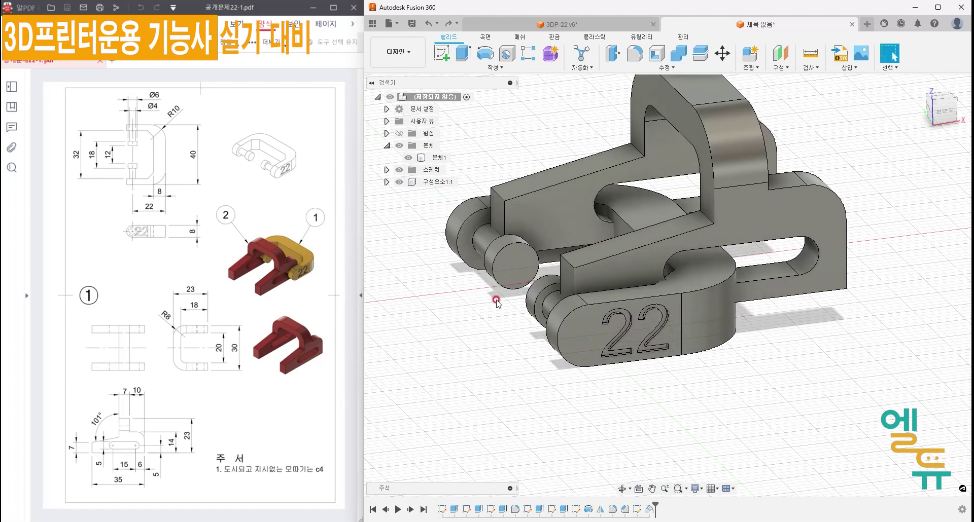
Convert both bracket bodies into components, try moving them, then undo back to bodies.
{"action": "left_click", "coordinate": [436, 157]}
{"action": "left_click", "coordinate": [436, 170], "text": "shift"}
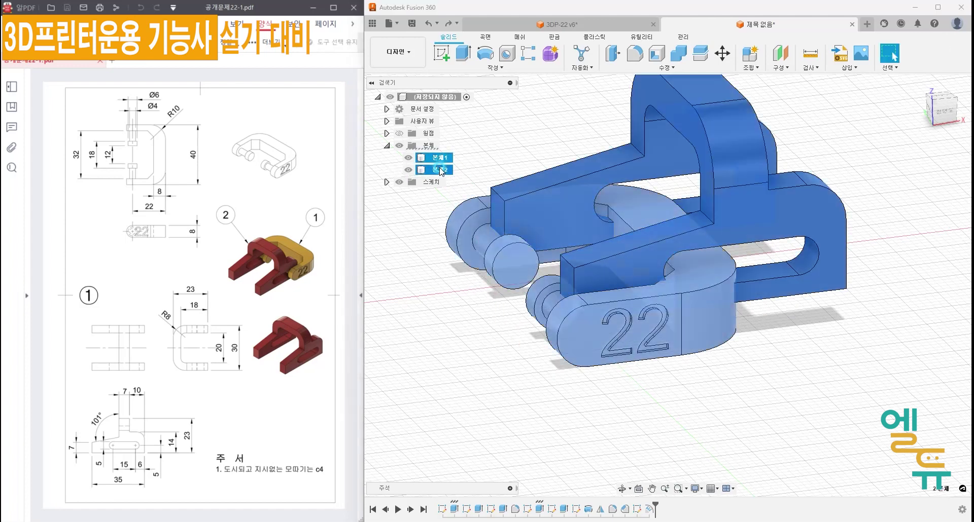
{"action": "right_click", "coordinate": [441, 170]}
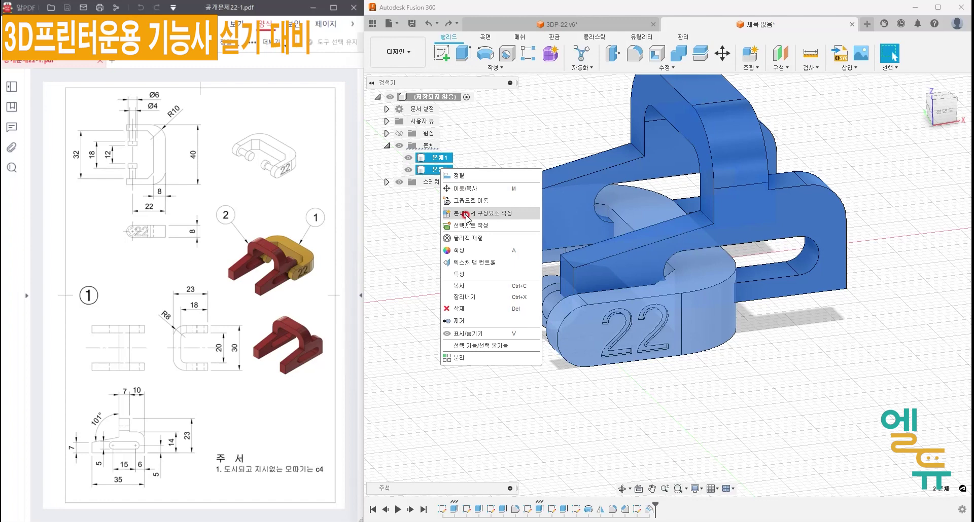
{"action": "left_click", "coordinate": [465, 216]}
{"action": "left_click_drag", "start_coordinate": [528, 208], "coordinate": [634, 197]}
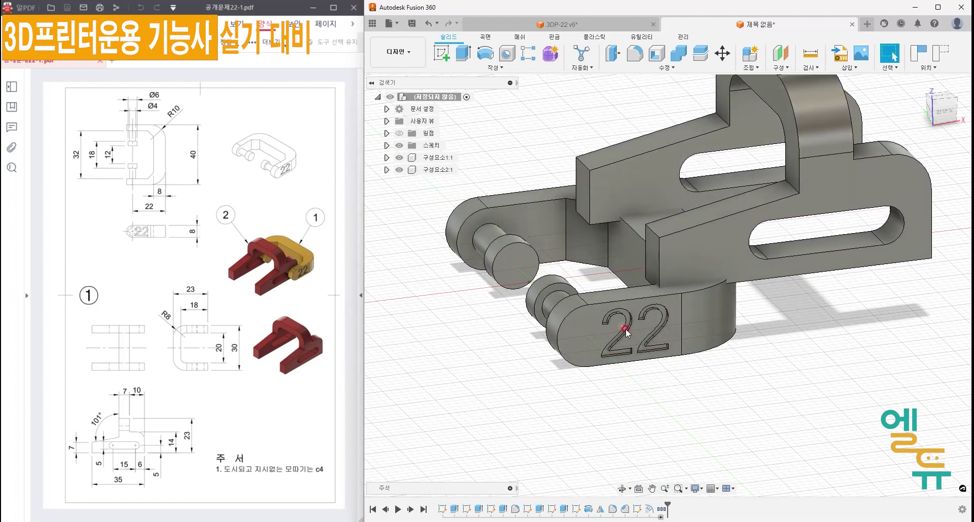
{"action": "left_click_drag", "start_coordinate": [626, 329], "coordinate": [644, 325]}
{"action": "key", "text": "ctrl+z"}
{"action": "key", "text": "ctrl+z"}
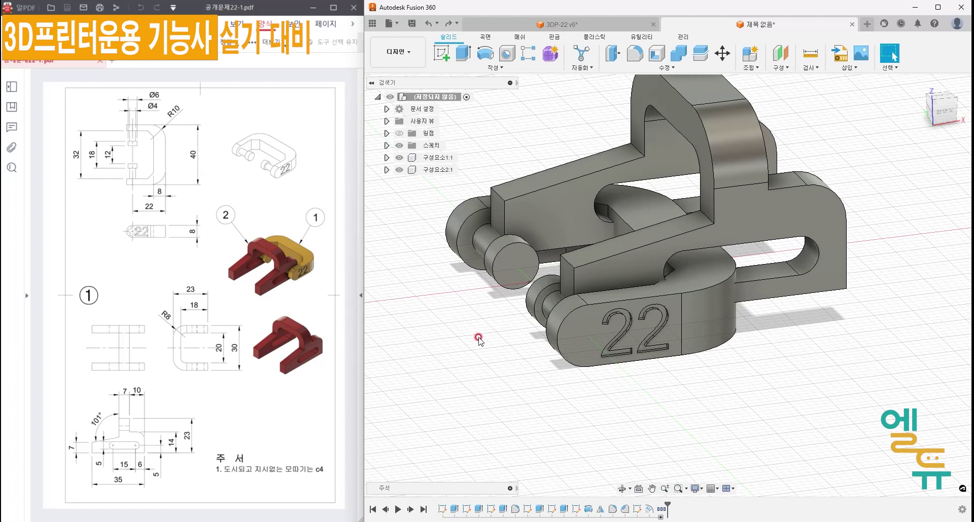
{"action": "key", "text": "ctrl+z"}
Make only the 22 body a component and move it up and right.
{"action": "right_click", "coordinate": [443, 171]}
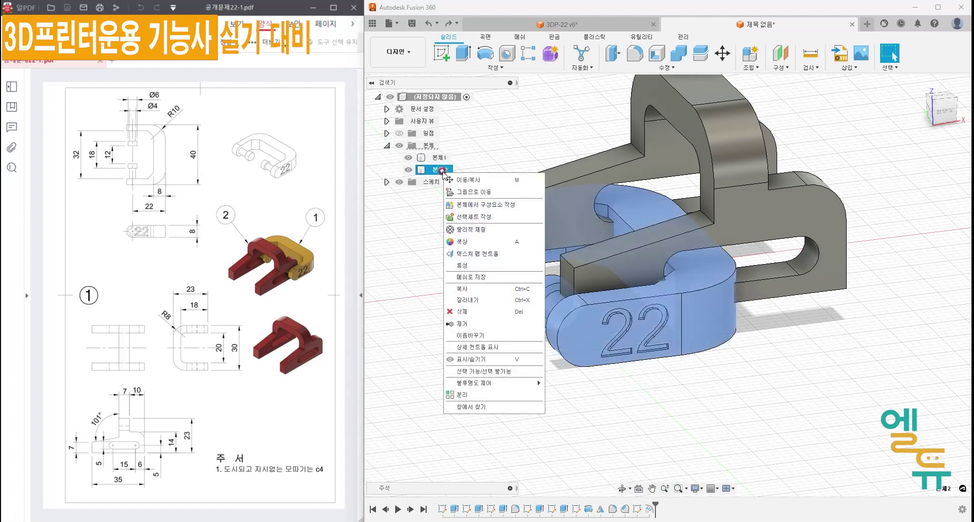
{"action": "left_click", "coordinate": [486, 206]}
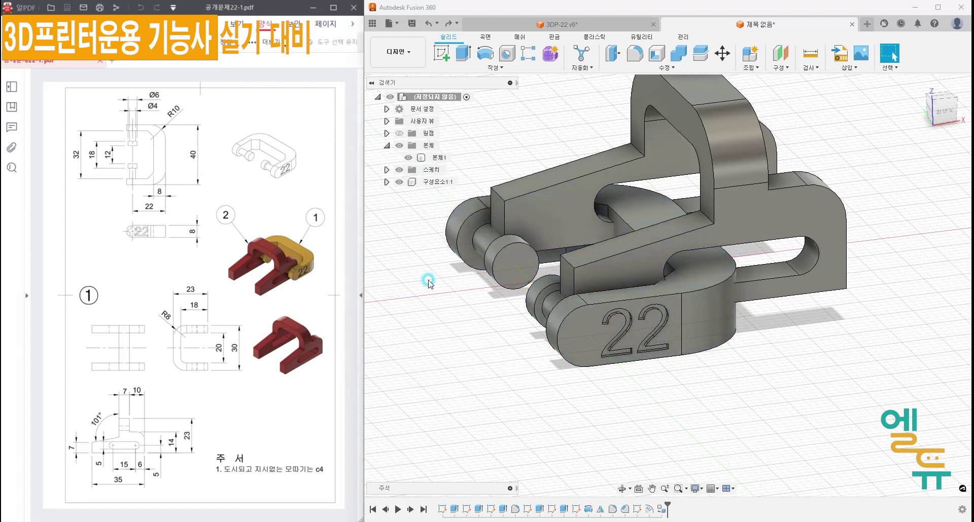
{"action": "mouse_move", "coordinate": [588, 339]}
{"action": "left_mouse_down"}
{"action": "mouse_move", "coordinate": [800, 290]}
{"action": "mouse_move", "coordinate": [704, 366]}
{"action": "mouse_move", "coordinate": [733, 393]}
{"action": "left_mouse_up"}
{"action": "left_click_drag", "start_coordinate": [801, 237], "coordinate": [798, 270]}
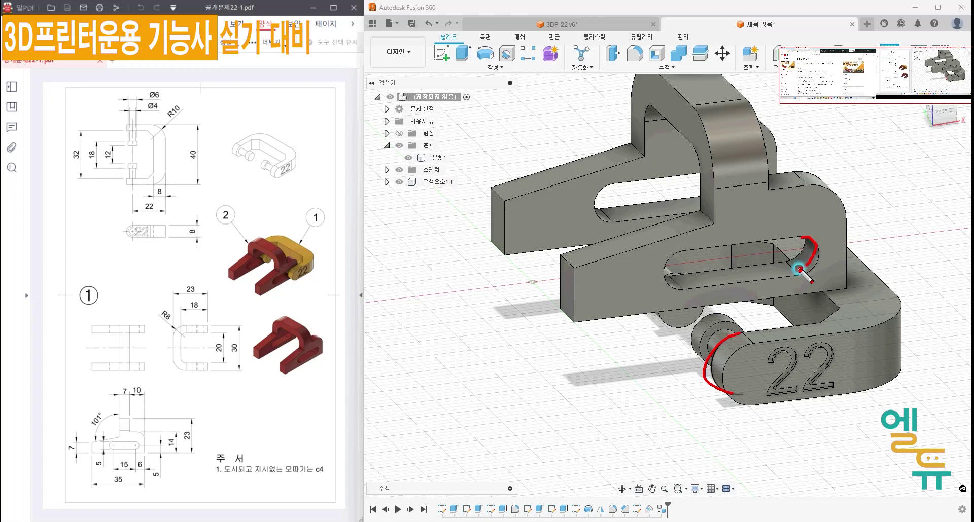
Start a joint from the first part's slot end point to the 22 part's pin point.
{"action": "left_click", "coordinate": [748, 68]}
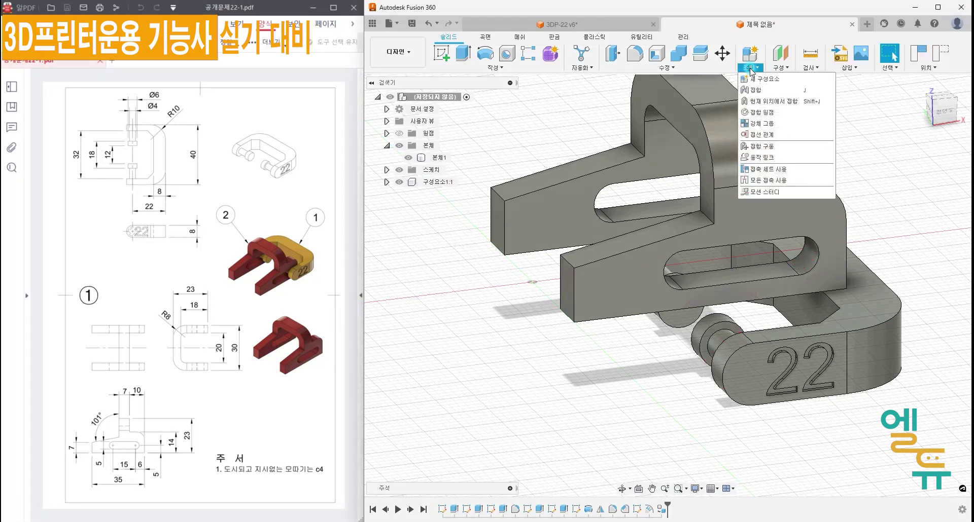
{"action": "left_click", "coordinate": [757, 90]}
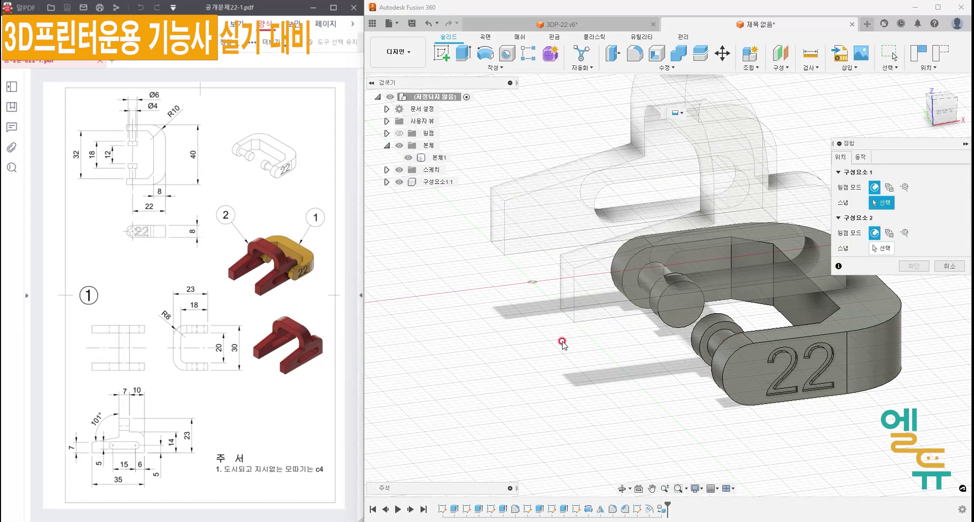
{"action": "left_click", "coordinate": [714, 349]}
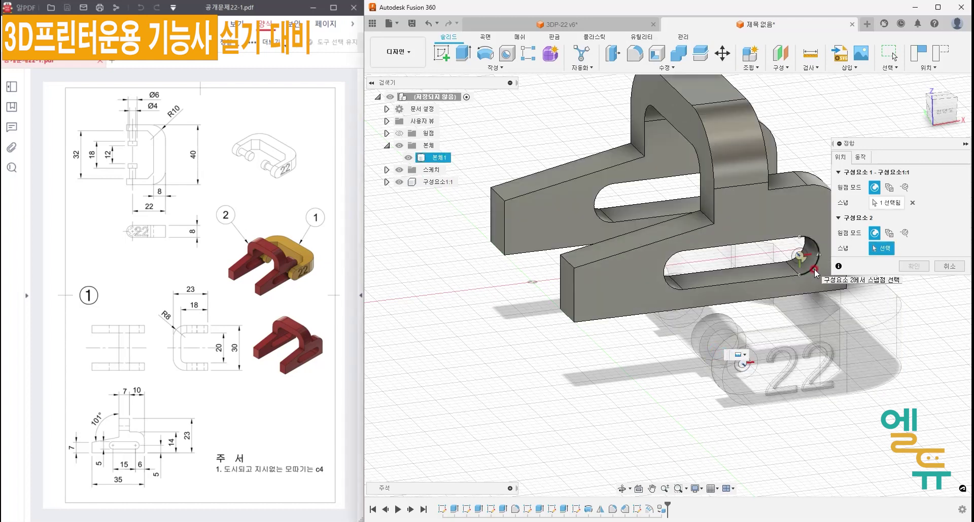
{"action": "left_click", "coordinate": [814, 272]}
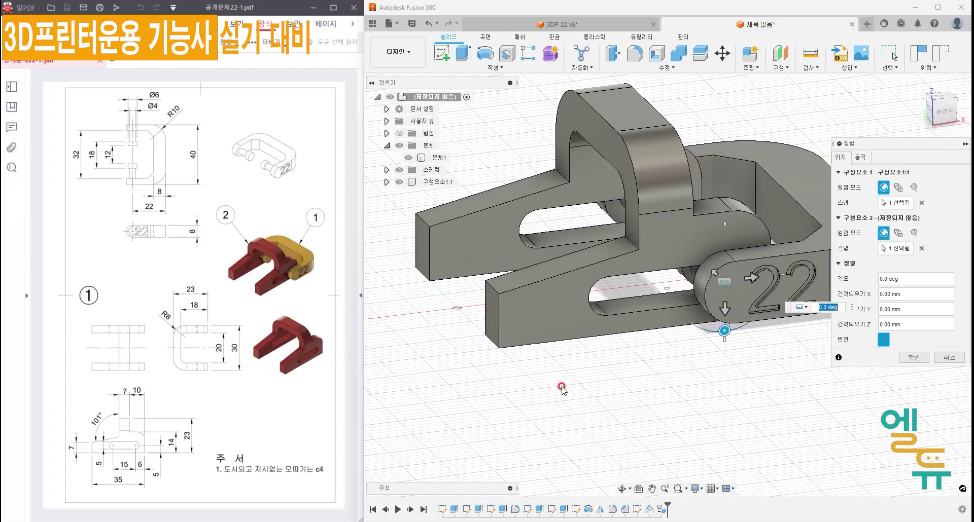
{"action": "mouse_move", "coordinate": [938, 103]}
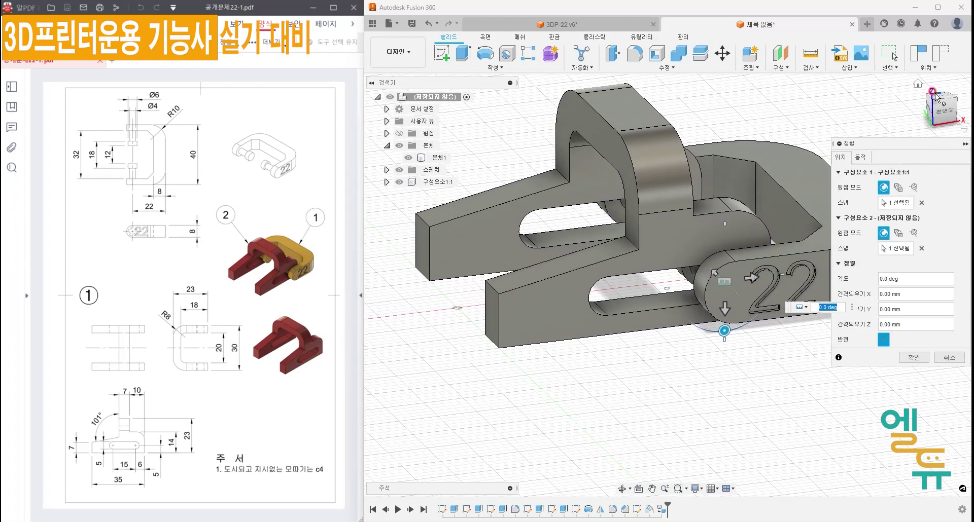
{"action": "left_click", "coordinate": [943, 97]}
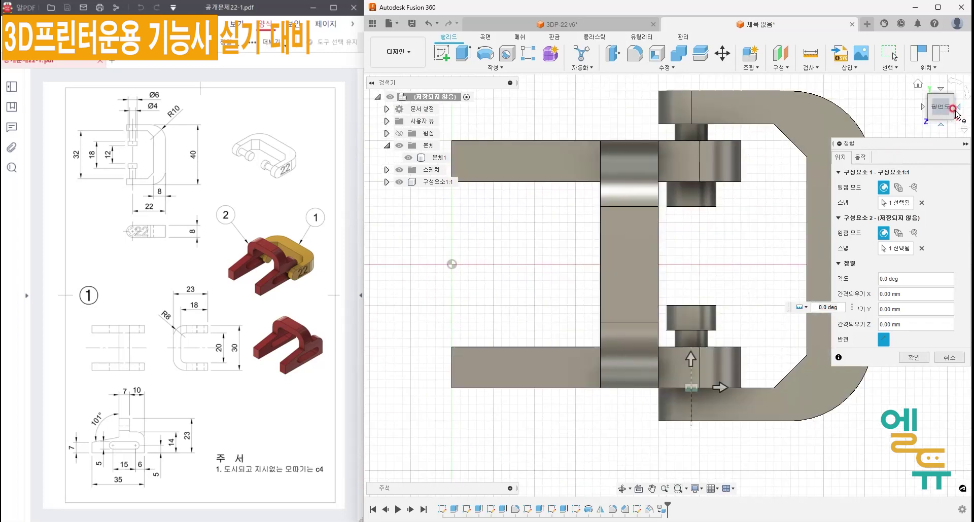
{"action": "left_click", "coordinate": [959, 107]}
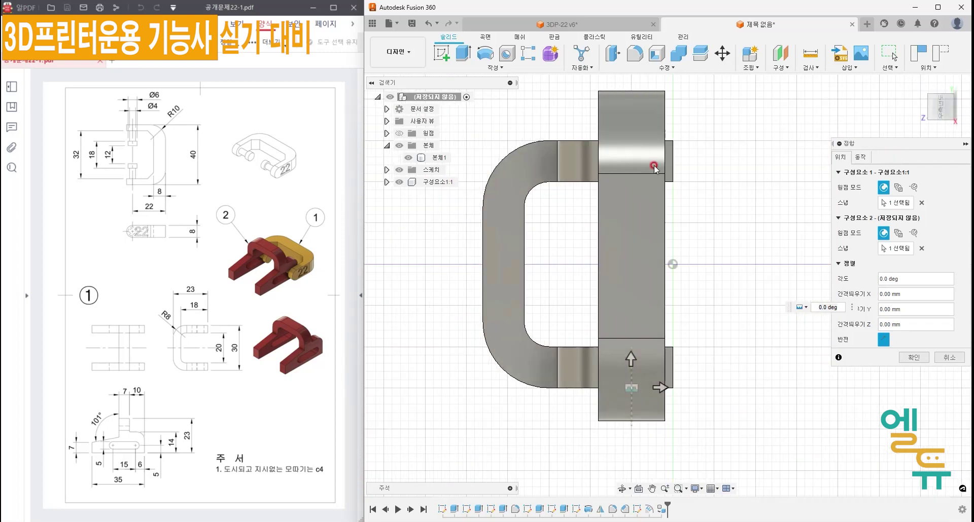
{"action": "left_click", "coordinate": [911, 110]}
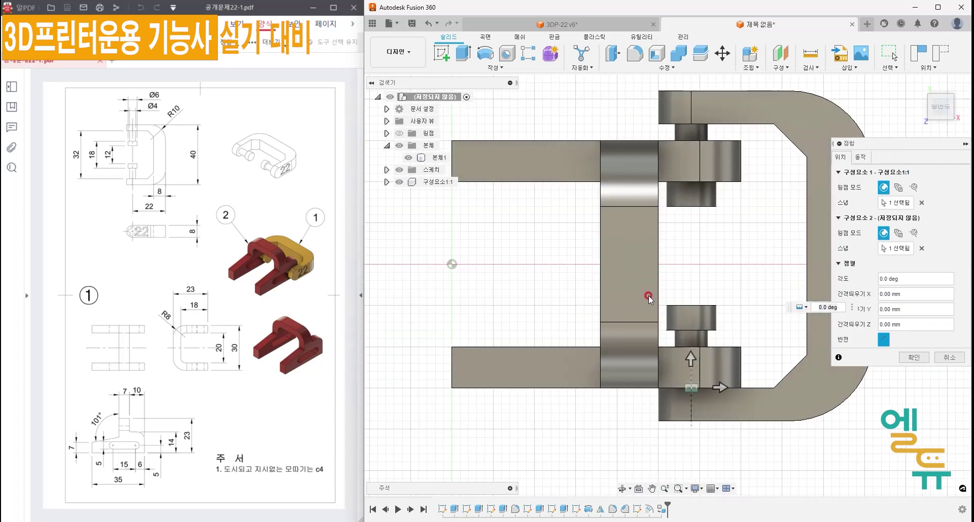
{"action": "middle_click_drag", "start_coordinate": [651, 422], "coordinate": [574, 423]}
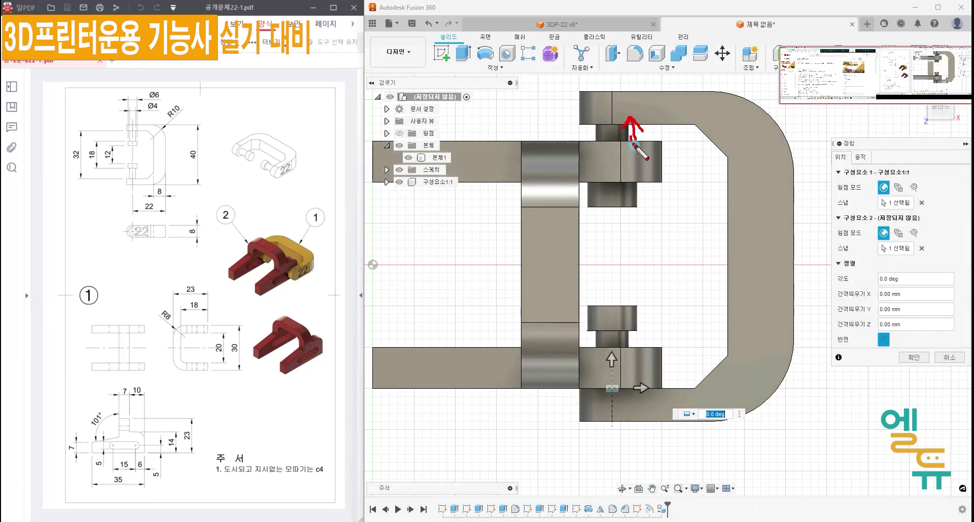
{"action": "left_click_drag", "start_coordinate": [586, 389], "coordinate": [660, 378]}
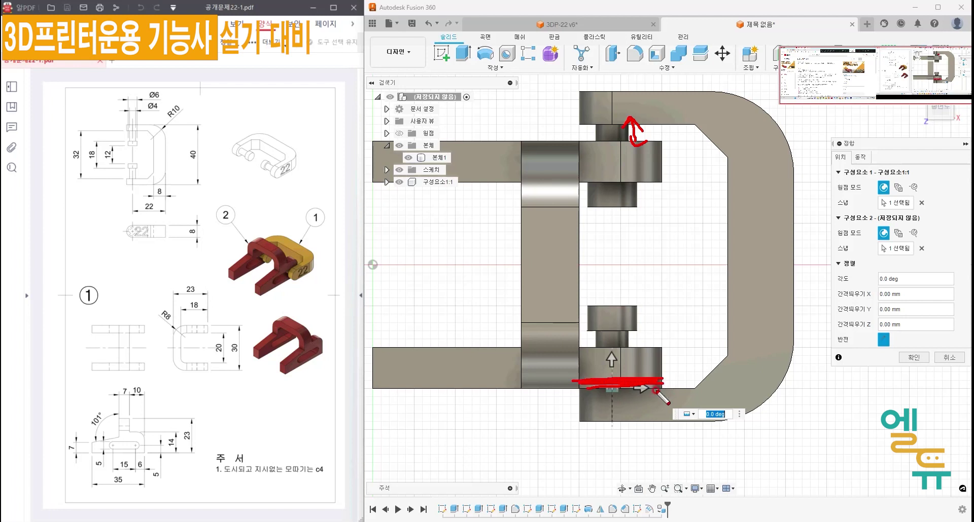
{"action": "left_click_drag", "start_coordinate": [656, 391], "coordinate": [644, 415]}
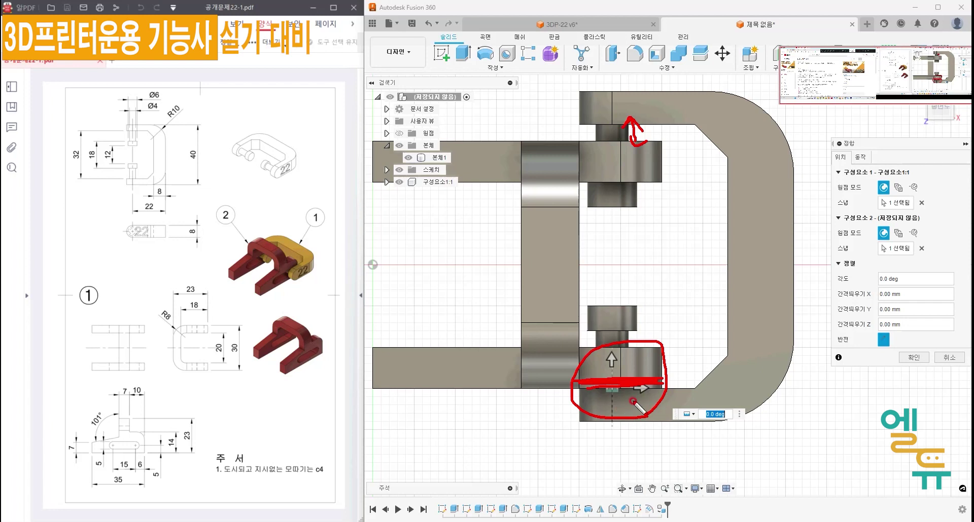
Offset the second component -1.00 mm in Z and create the joint.
{"action": "left_click_drag", "start_coordinate": [612, 358], "coordinate": [612, 365]}
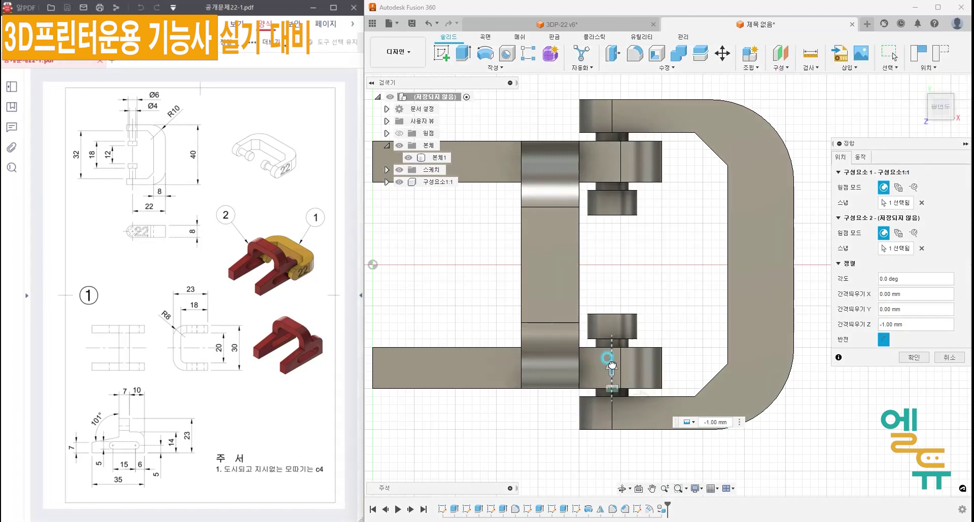
{"action": "left_click", "coordinate": [523, 467]}
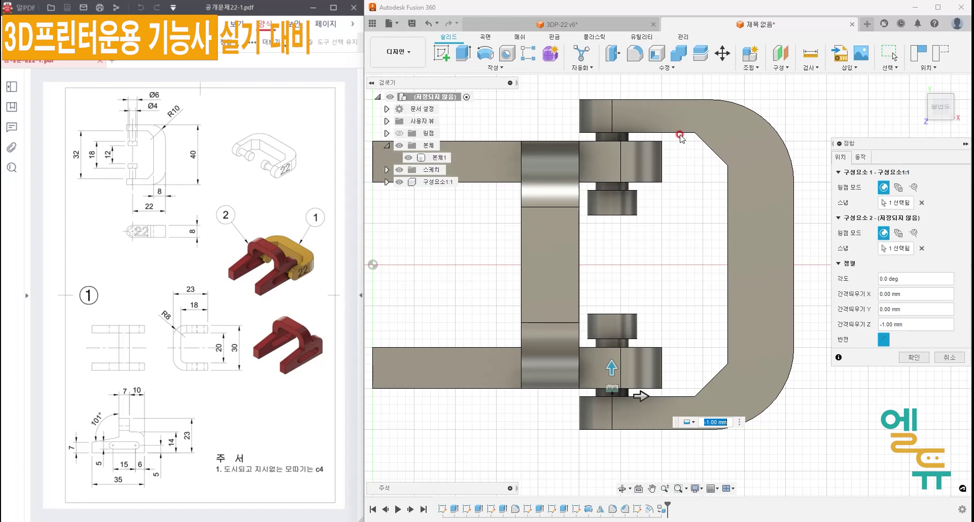
{"action": "mouse_move", "coordinate": [678, 134]}
{"action": "left_mouse_down"}
{"action": "mouse_move", "coordinate": [675, 385]}
{"action": "mouse_move", "coordinate": [682, 383]}
{"action": "left_mouse_up"}
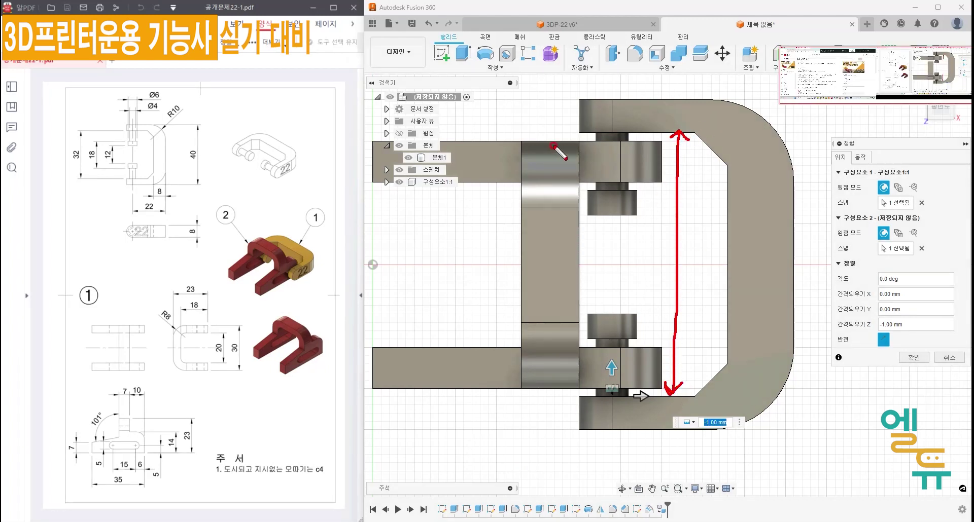
{"action": "mouse_move", "coordinate": [509, 144]}
{"action": "left_mouse_down"}
{"action": "mouse_move", "coordinate": [488, 387]}
{"action": "mouse_move", "coordinate": [512, 162]}
{"action": "left_mouse_up"}
{"action": "left_click_drag", "start_coordinate": [638, 130], "coordinate": [657, 131]}
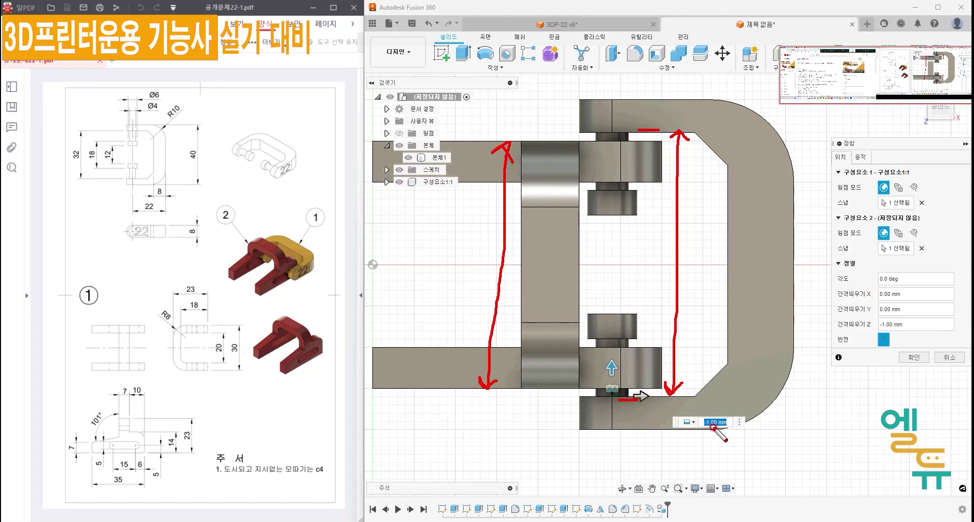
{"action": "left_click_drag", "start_coordinate": [713, 428], "coordinate": [725, 427]}
{"action": "key", "text": "Escape"}
{"action": "left_click", "coordinate": [913, 358]}
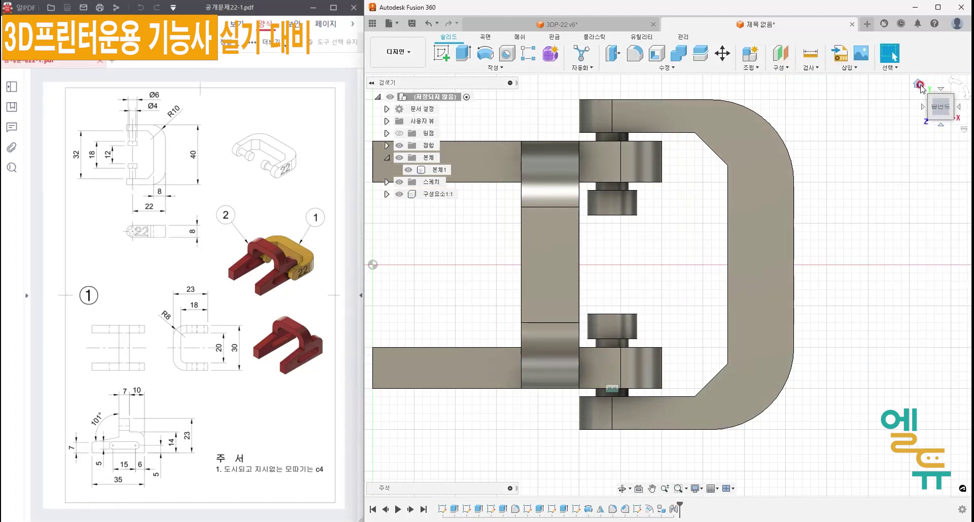
From the home view, section the 22 part at its end face, sliding the cut through the pin.
{"action": "left_click", "coordinate": [919, 85]}
{"action": "scroll", "coordinate": [896, 285], "scroll_direction": "up", "scroll_amount": 2}
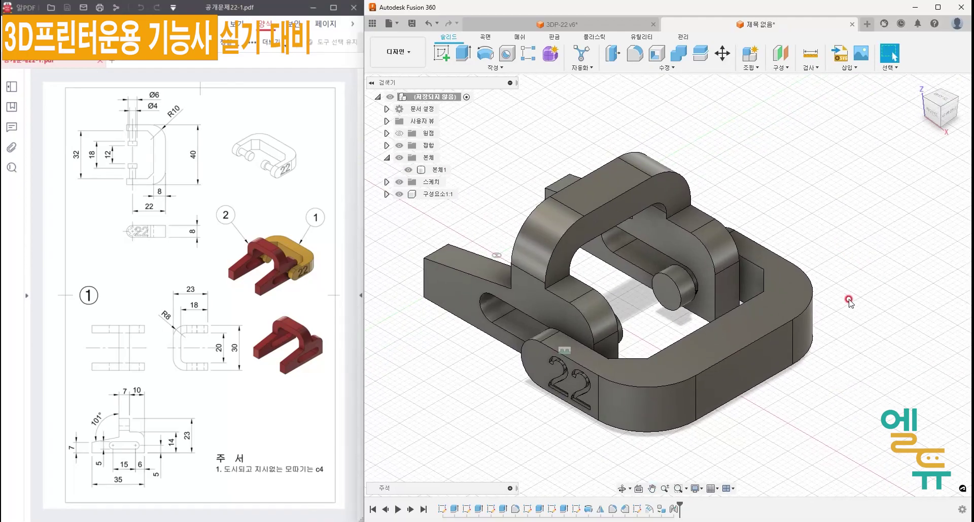
{"action": "mouse_move", "coordinate": [848, 300]}
{"action": "middle_mouse_down", "text": "shift"}
{"action": "mouse_move", "coordinate": [839, 347]}
{"action": "mouse_move", "coordinate": [780, 358]}
{"action": "middle_mouse_up", "text": "shift"}
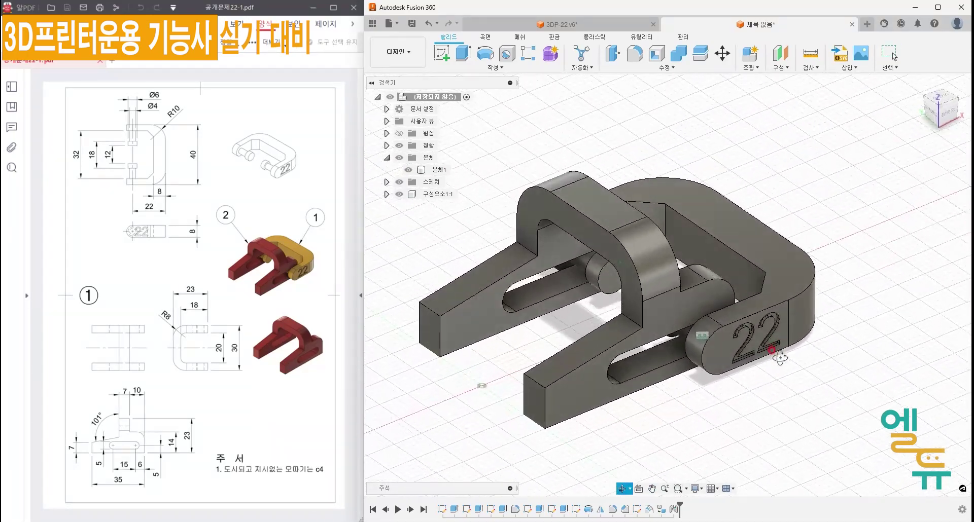
{"action": "mouse_move", "coordinate": [839, 220]}
{"action": "middle_mouse_down"}
{"action": "mouse_move", "coordinate": [855, 215]}
{"action": "mouse_move", "coordinate": [846, 216]}
{"action": "middle_mouse_up"}
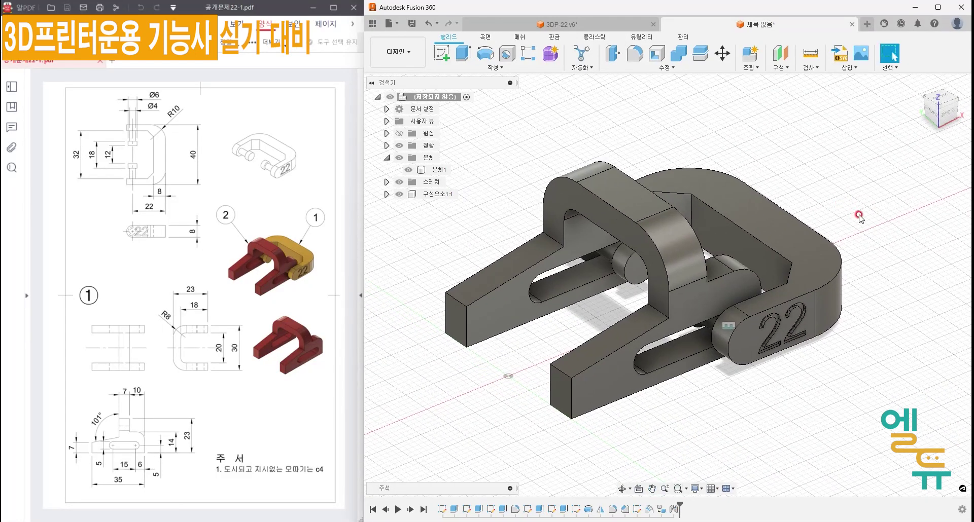
{"action": "left_click", "coordinate": [812, 67]}
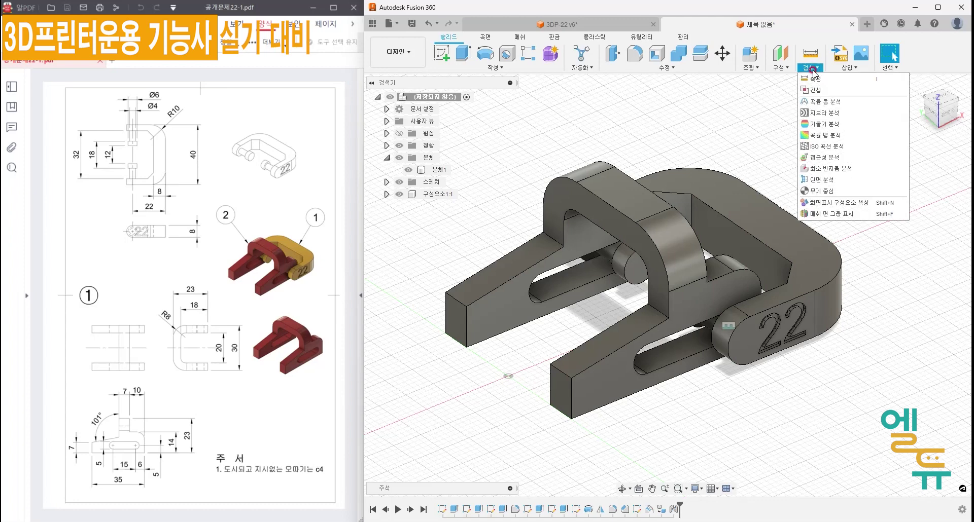
{"action": "left_click", "coordinate": [827, 180]}
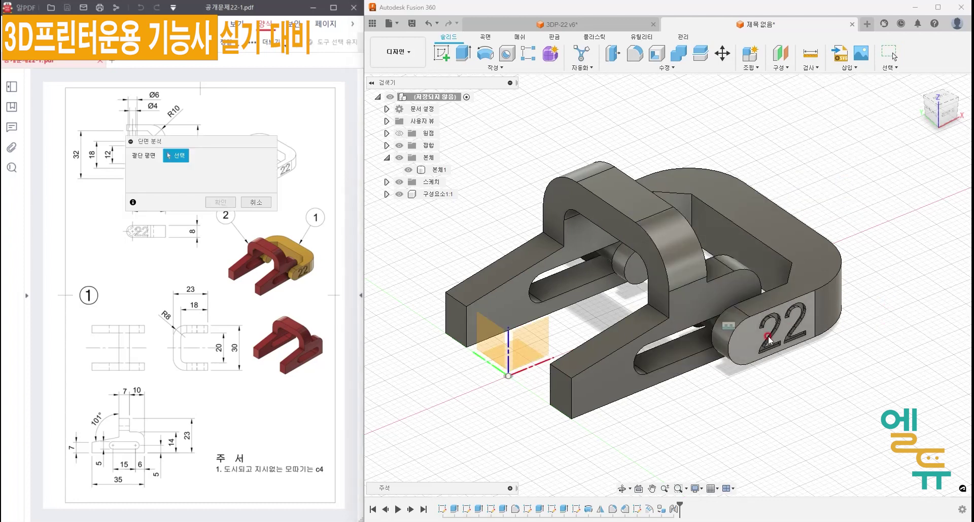
{"action": "left_click", "coordinate": [746, 345]}
{"action": "left_click_drag", "start_coordinate": [729, 347], "coordinate": [671, 317]}
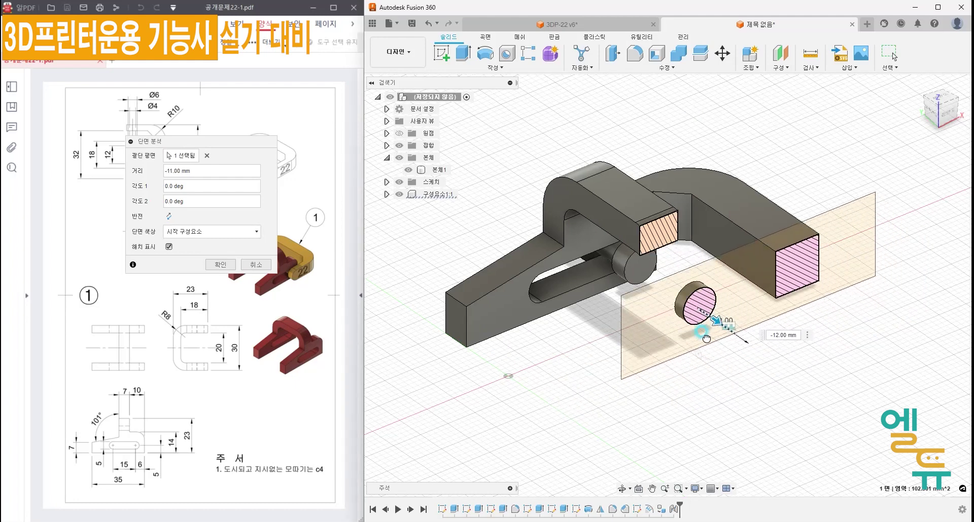
{"action": "left_click_drag", "start_coordinate": [648, 306], "coordinate": [636, 288]}
{"action": "middle_click_drag", "start_coordinate": [634, 287], "coordinate": [662, 323], "text": "shift"}
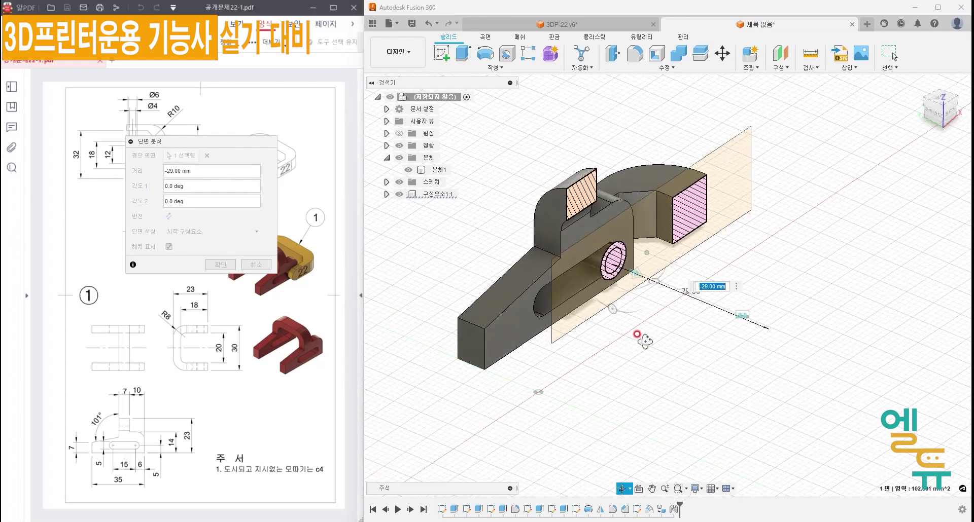
{"action": "mouse_move", "coordinate": [620, 282]}
{"action": "left_mouse_down"}
{"action": "mouse_move", "coordinate": [751, 293]}
{"action": "mouse_move", "coordinate": [776, 306]}
{"action": "mouse_move", "coordinate": [692, 292]}
{"action": "mouse_move", "coordinate": [570, 292]}
{"action": "mouse_move", "coordinate": [539, 322]}
{"action": "mouse_move", "coordinate": [894, 333]}
{"action": "left_mouse_up"}
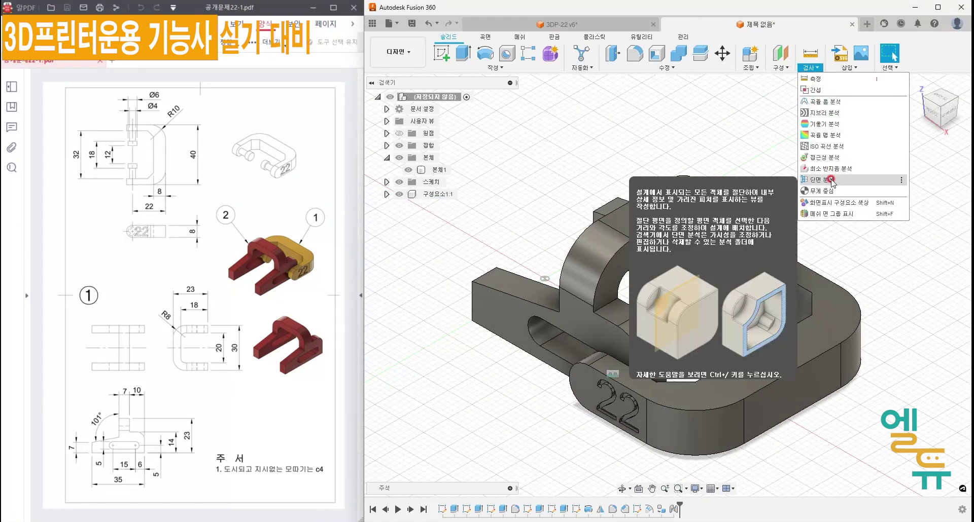
Preview a section cut through the bracket's outer side face, then dismiss it.
{"action": "left_click", "coordinate": [831, 180]}
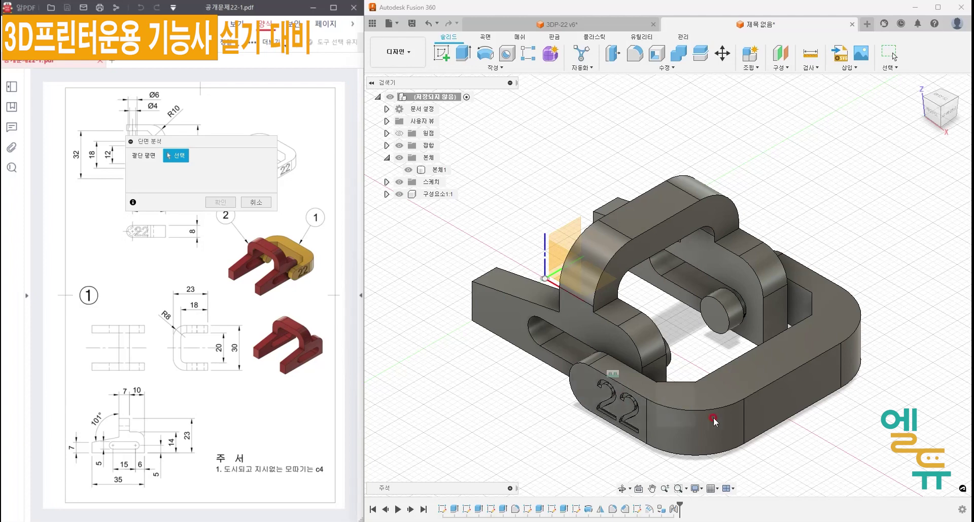
{"action": "left_click", "coordinate": [799, 400]}
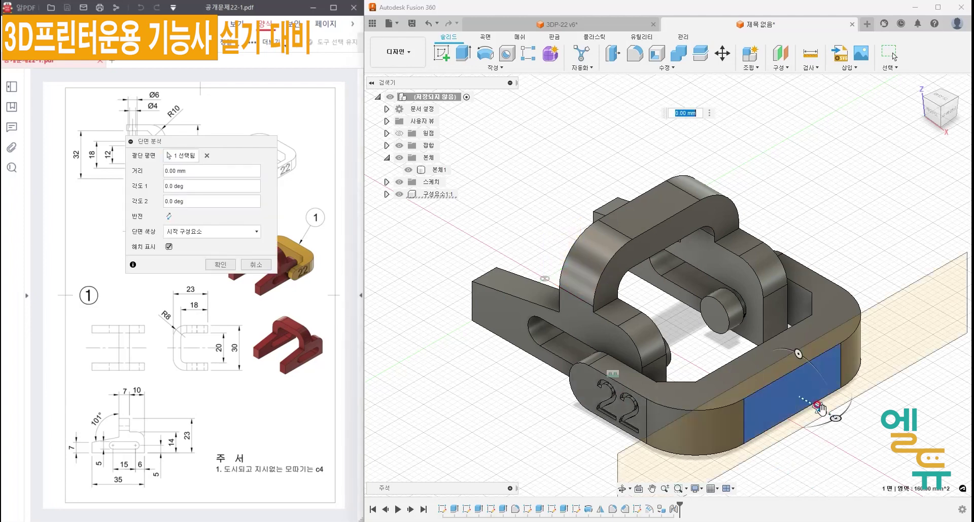
{"action": "mouse_move", "coordinate": [818, 409]}
{"action": "left_mouse_down"}
{"action": "mouse_move", "coordinate": [660, 363]}
{"action": "mouse_move", "coordinate": [891, 422]}
{"action": "left_mouse_up"}
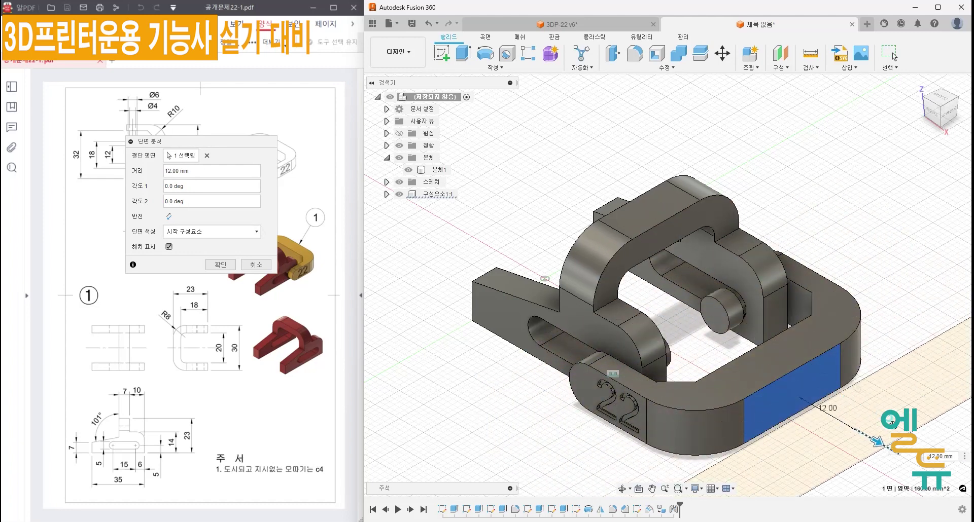
{"action": "key", "text": "Escape"}
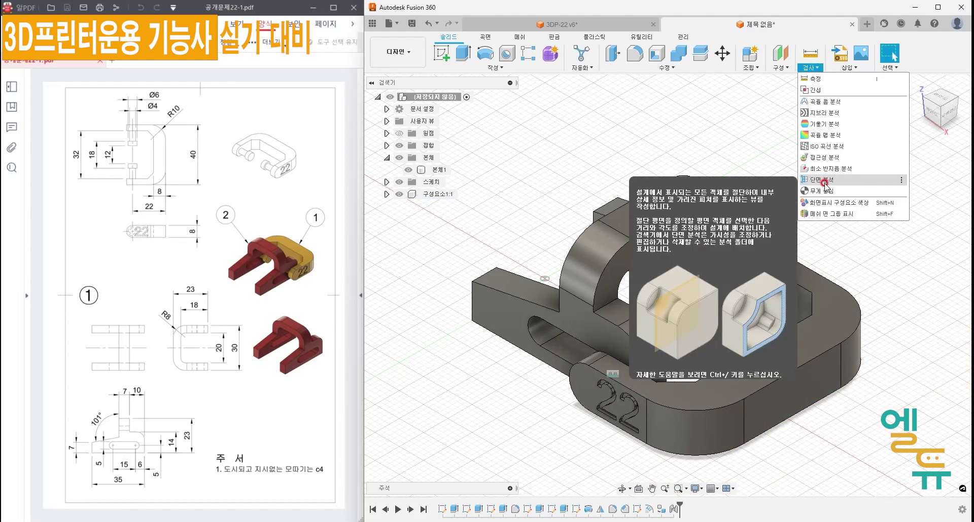
Preview a section cut from the 22 end face, dismiss it, and view the 22 side.
{"action": "left_click", "coordinate": [823, 180]}
{"action": "left_click", "coordinate": [582, 408]}
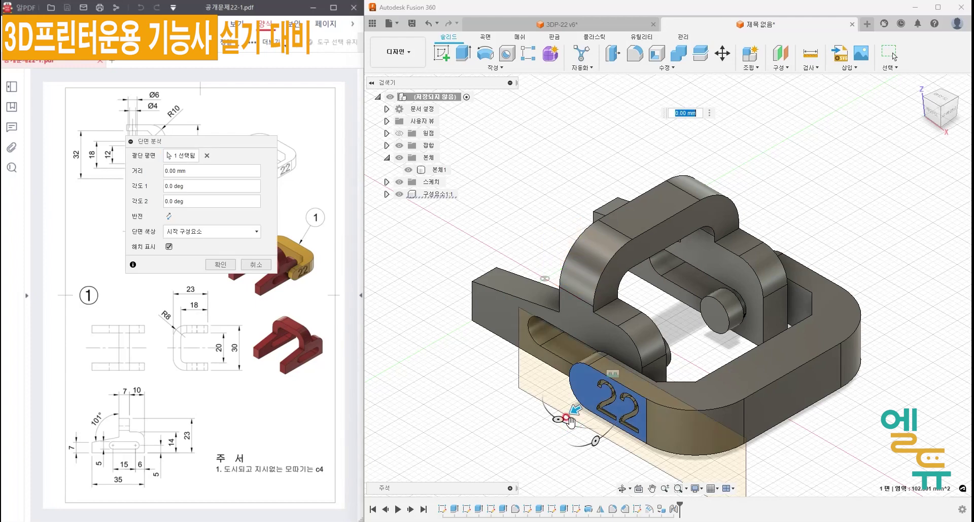
{"action": "mouse_move", "coordinate": [572, 411]}
{"action": "left_mouse_down"}
{"action": "mouse_move", "coordinate": [745, 304]}
{"action": "mouse_move", "coordinate": [587, 369]}
{"action": "mouse_move", "coordinate": [528, 419]}
{"action": "left_mouse_up"}
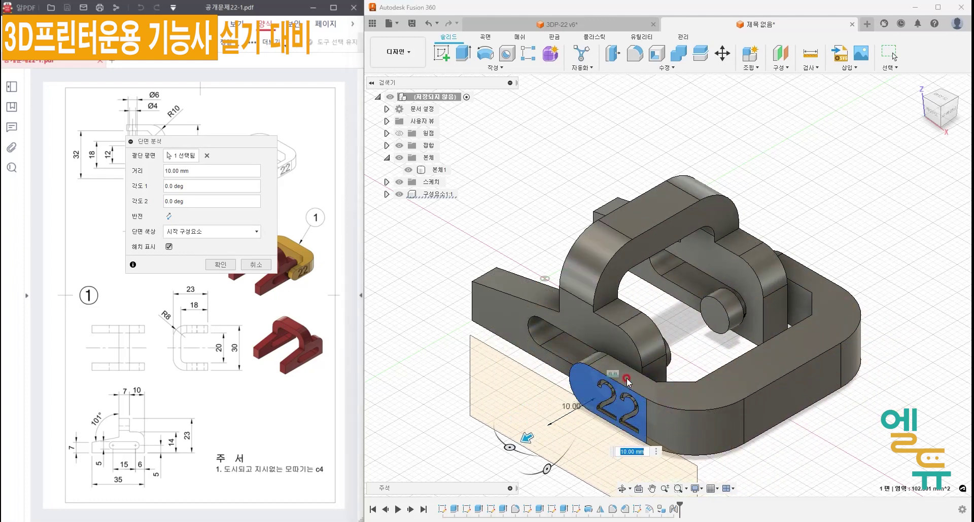
{"action": "key", "text": "Escape"}
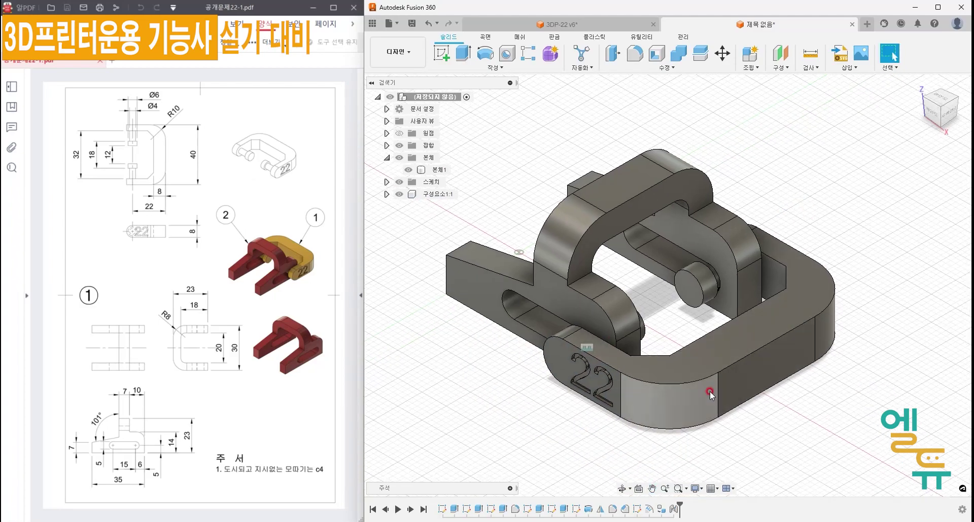
{"action": "mouse_move", "coordinate": [710, 391]}
{"action": "middle_mouse_down", "text": "shift"}
{"action": "mouse_move", "coordinate": [746, 365]}
{"action": "mouse_move", "coordinate": [783, 388]}
{"action": "mouse_move", "coordinate": [754, 387]}
{"action": "mouse_move", "coordinate": [788, 390]}
{"action": "middle_mouse_up", "text": "shift"}
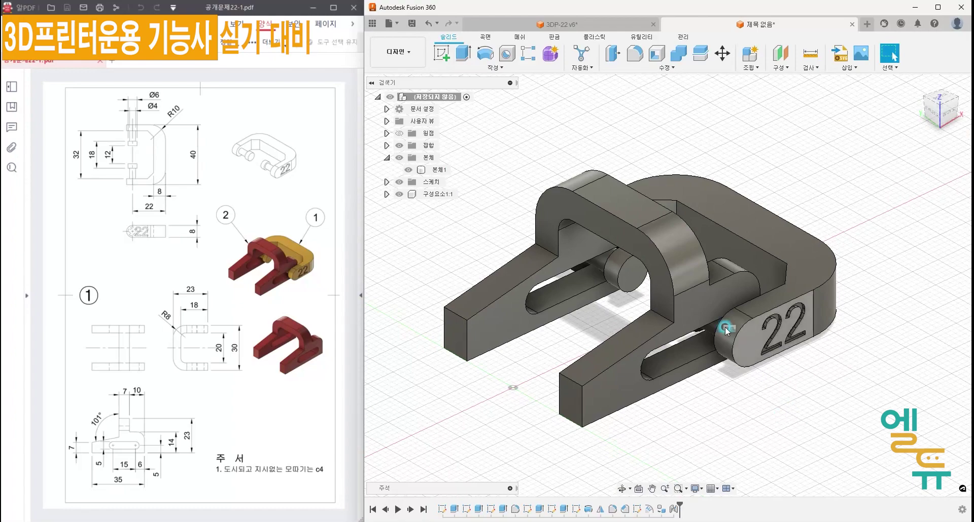